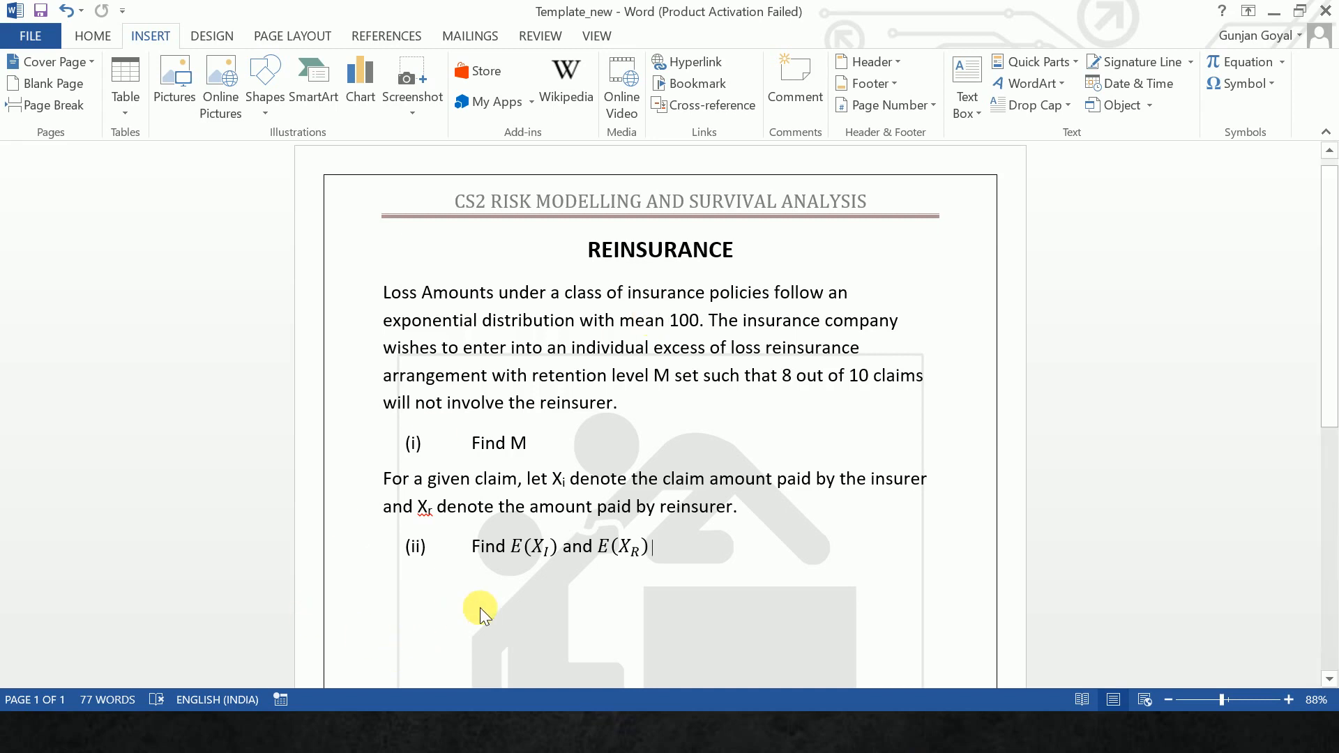
- Start the answer to part (i) on a new numbered line below the questions, reading "Let X ~"
key("Return")
key("BackSpace")
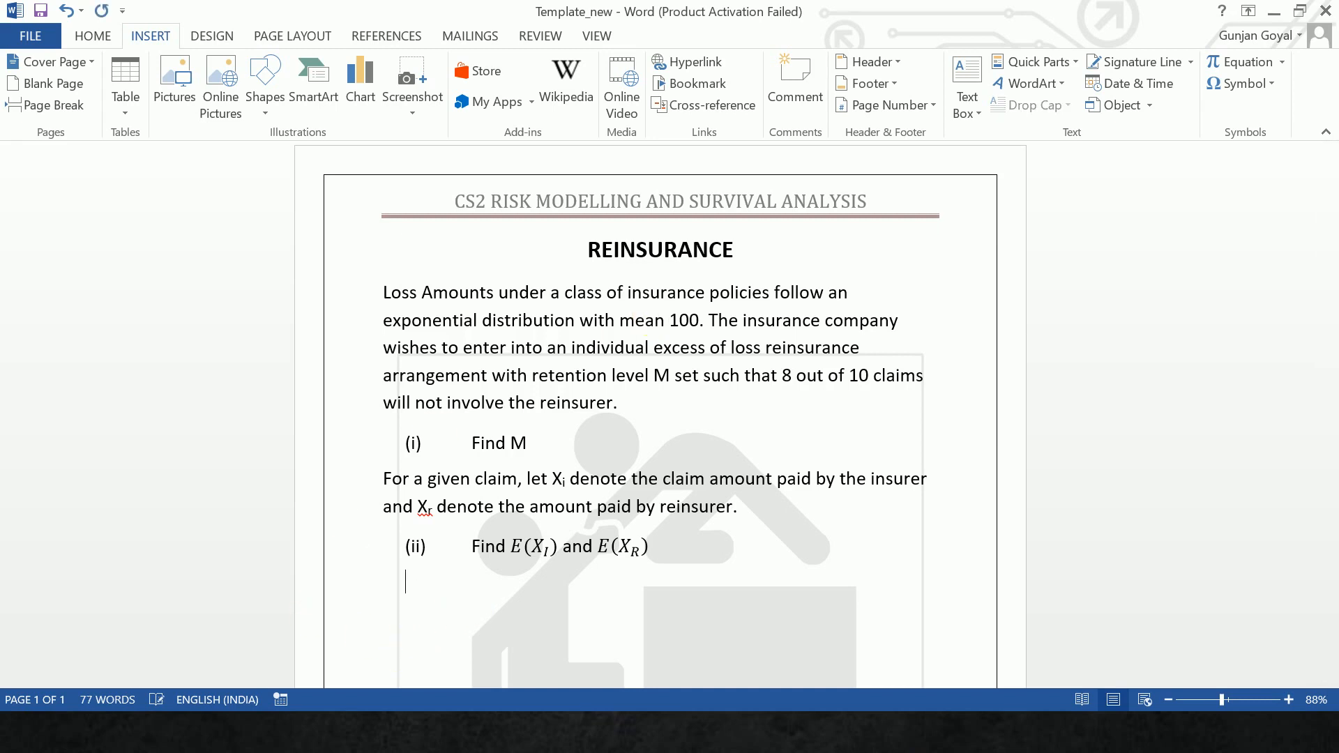
left_click(480, 608)
type("(i)")
key("Tab")
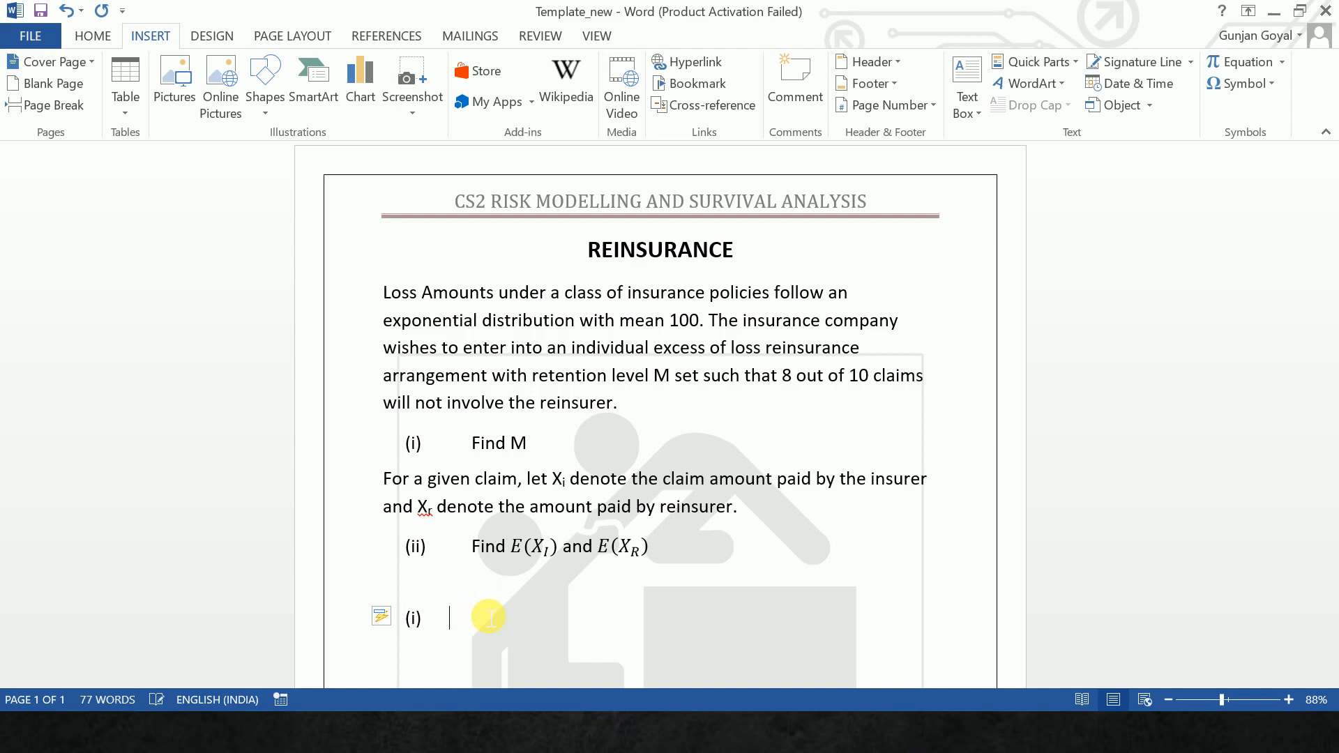
type("Let X ~")
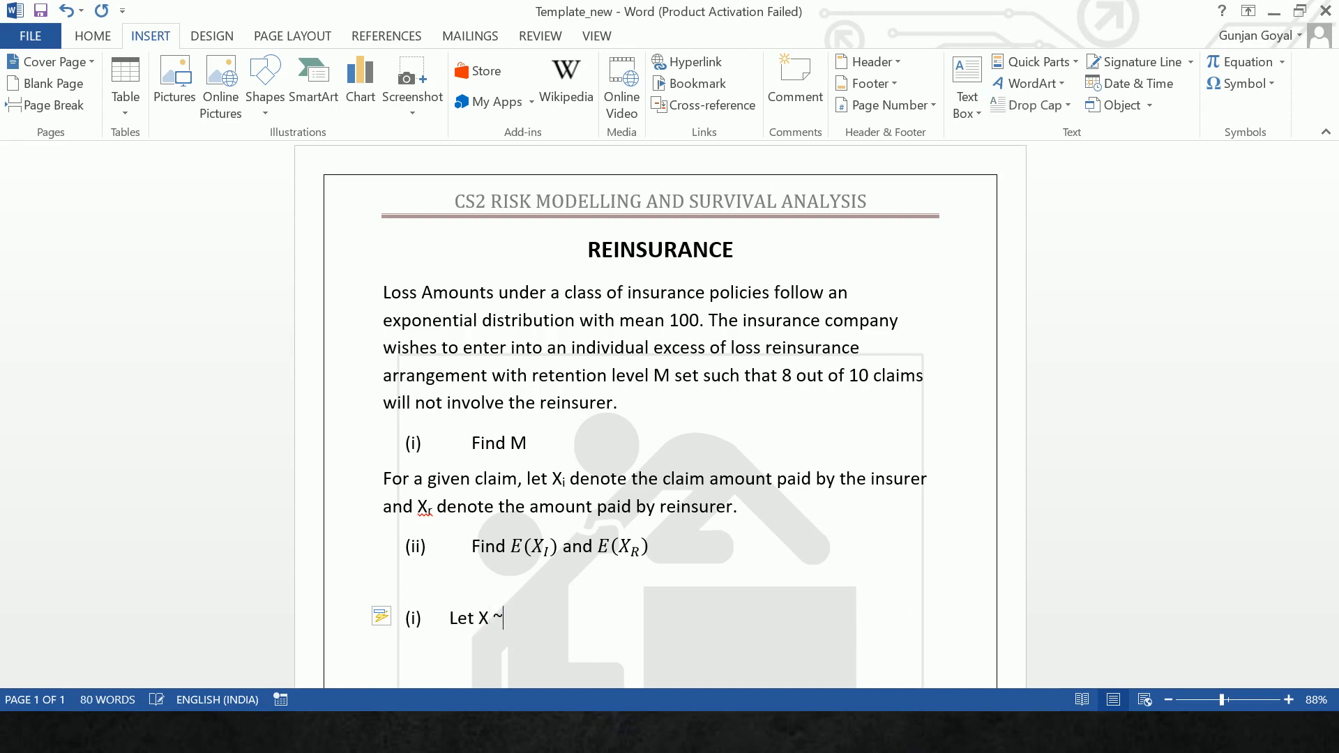
- Insert the inline equation Exp(1/100) after "Let X ~", with 1/100 as a stacked fraction
left_click(486, 616)
key("alt+equal")
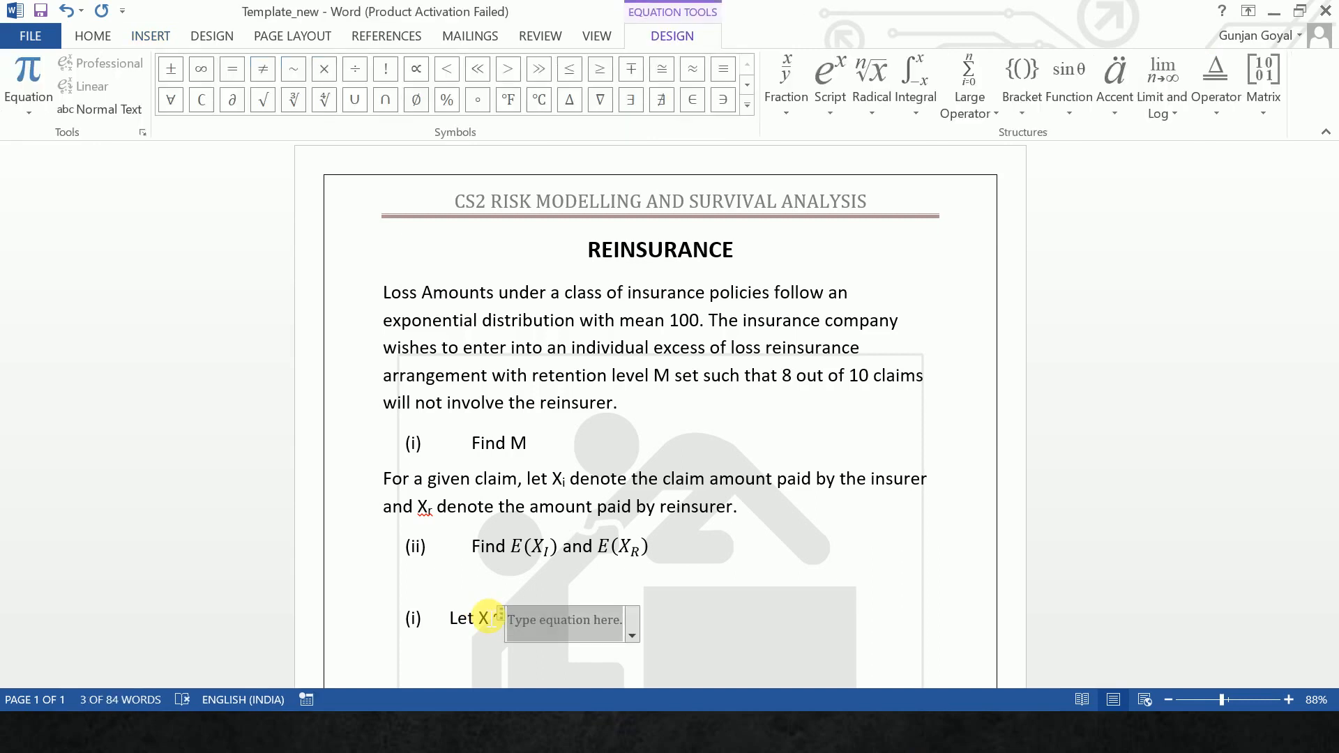
type("Exp")
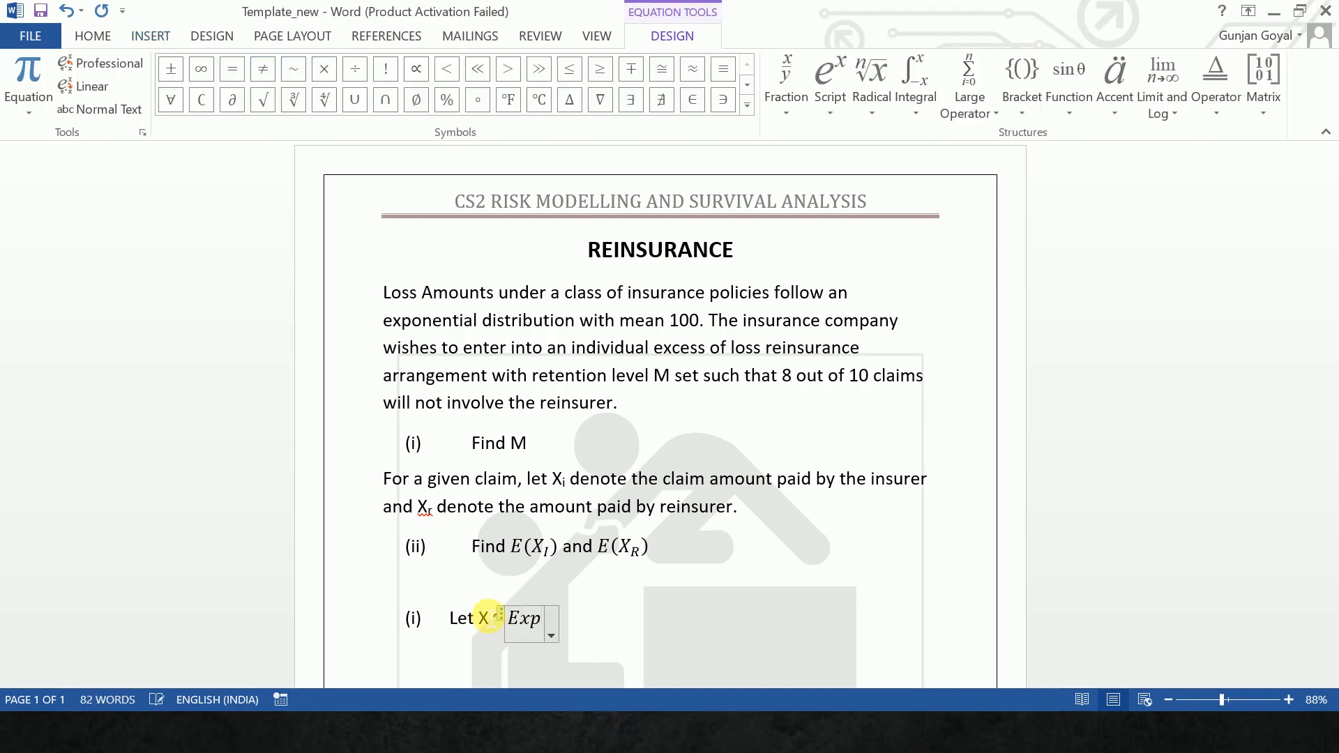
type("(1/")
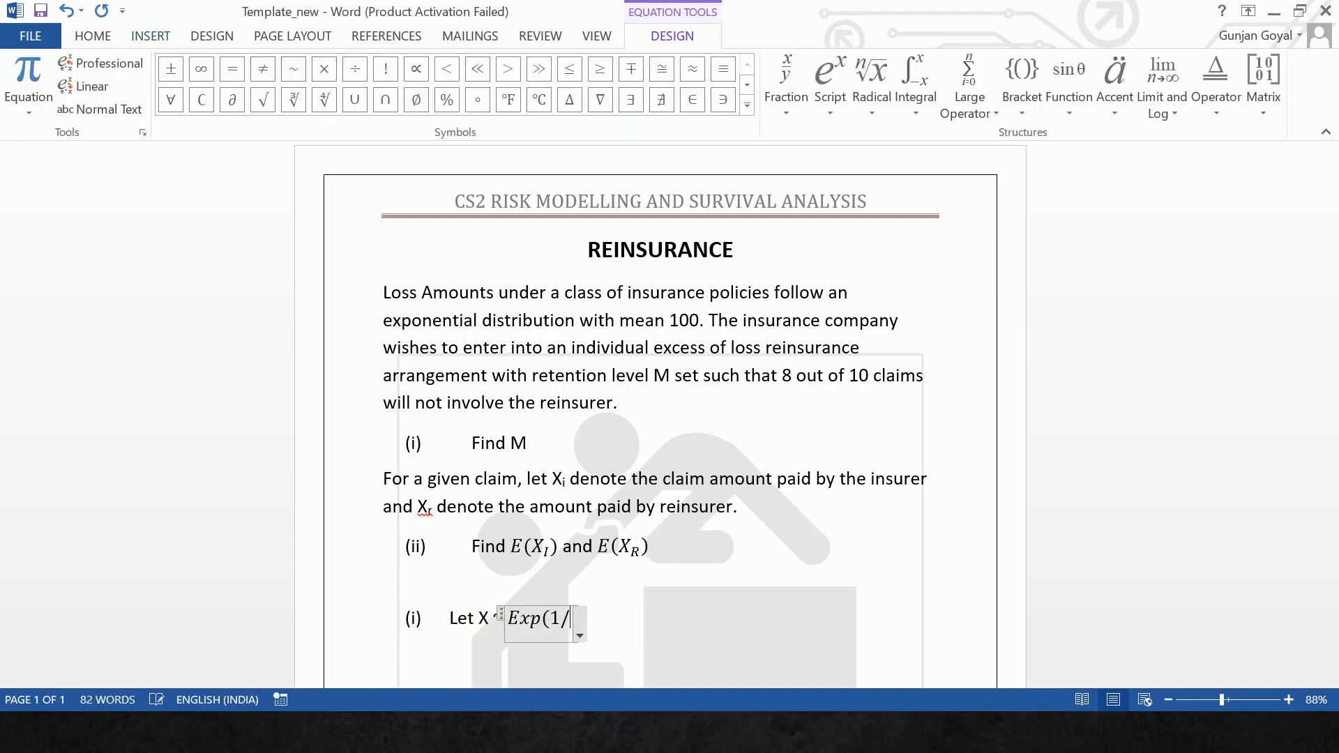
type("100)")
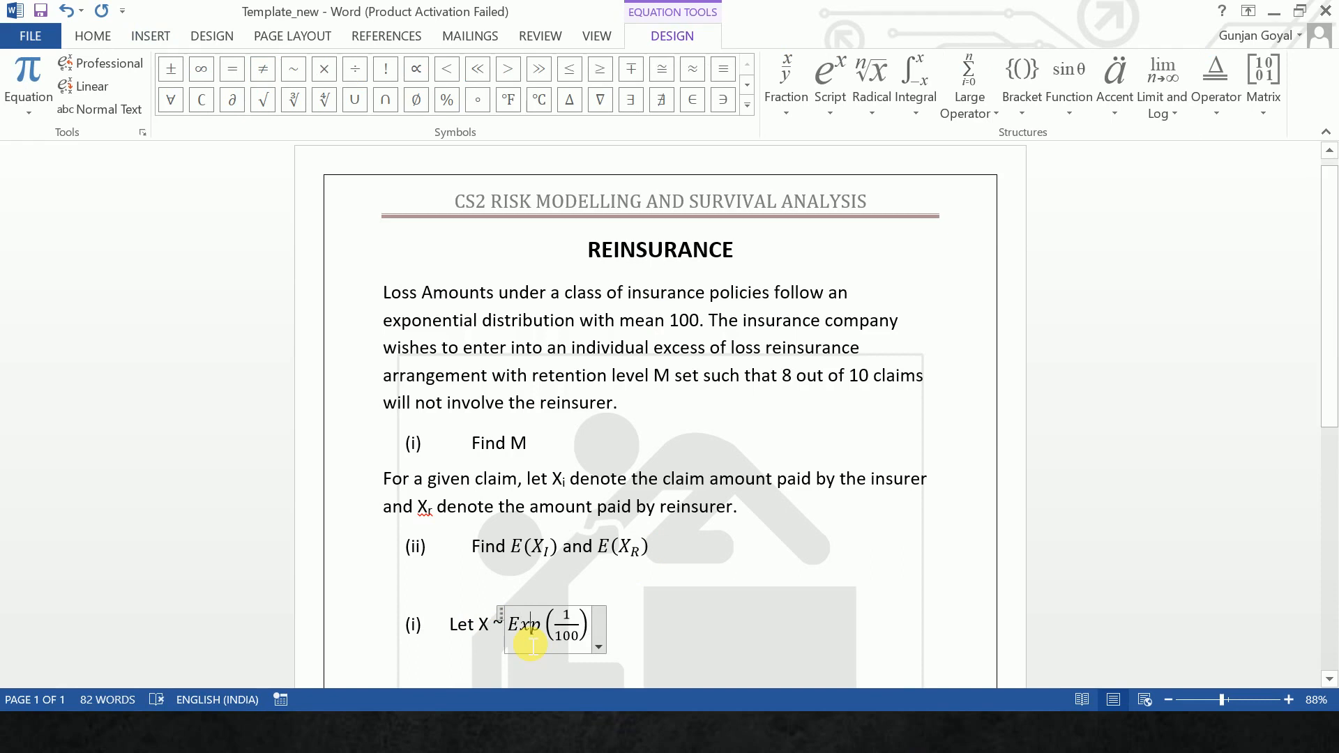
left_click(531, 645)
left_click(629, 636)
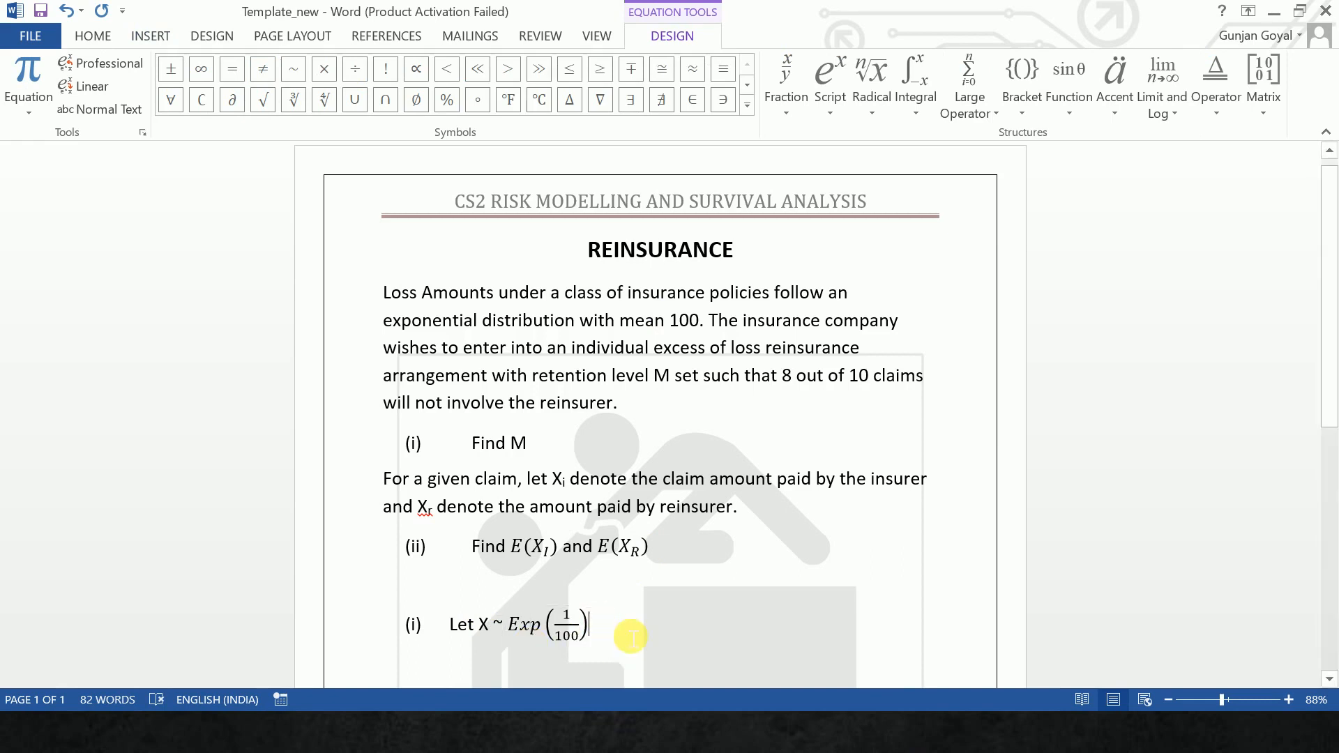
- Continue the sentence after the equation with "denote the individual claim amount random variable."
type("deno")
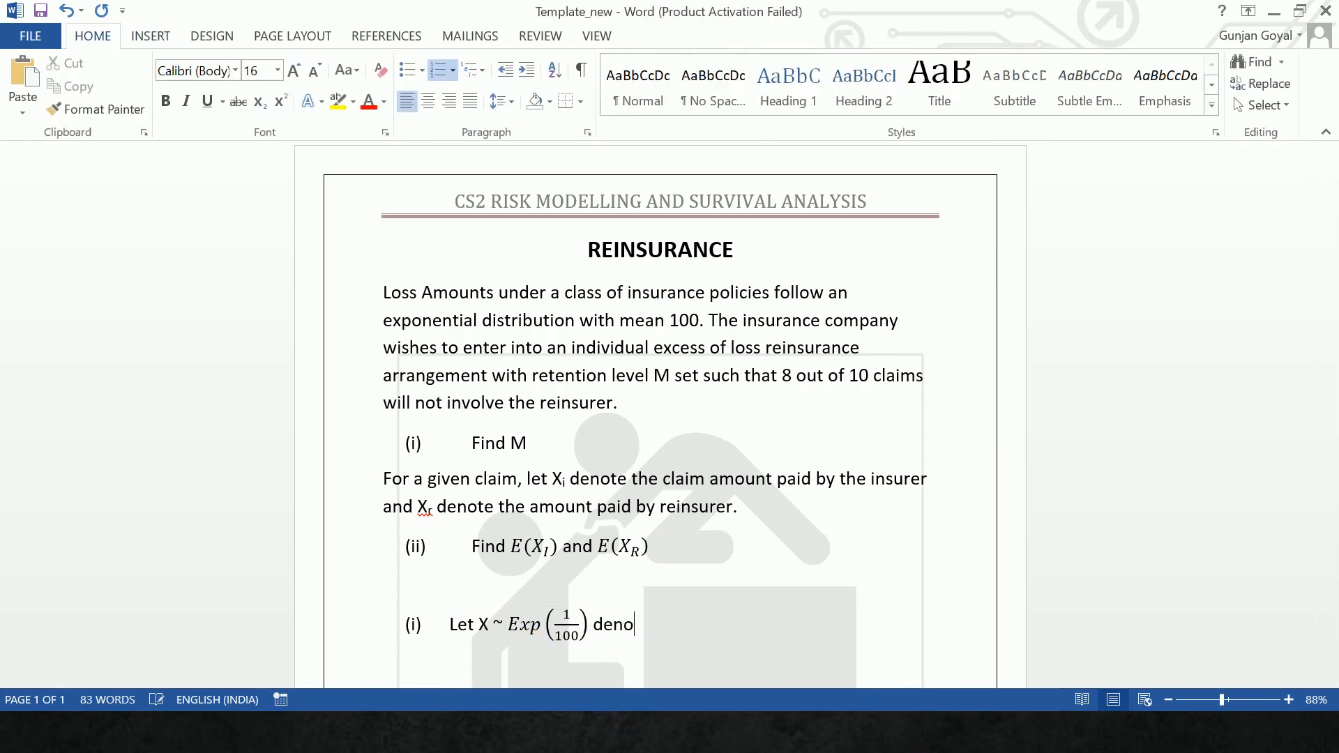
type("te the individual")
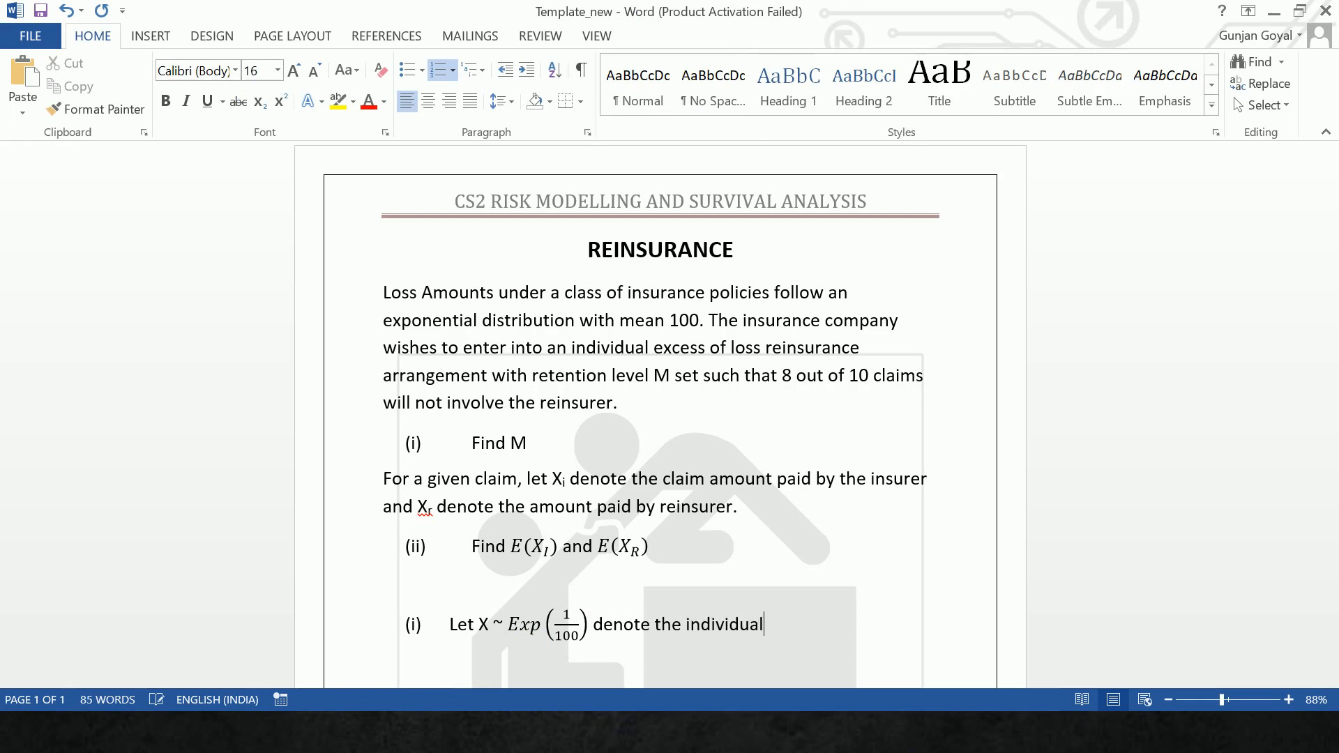
type(" claim amount ra")
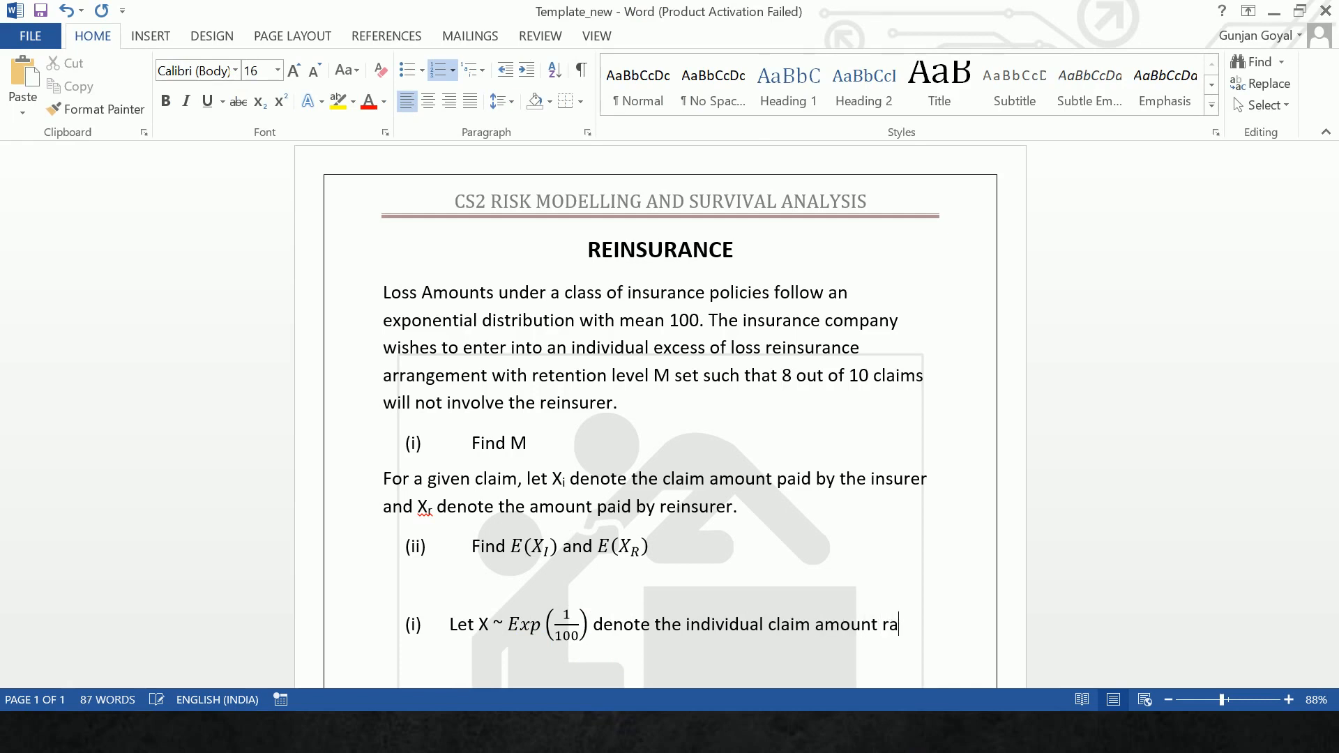
type("ndom variable.")
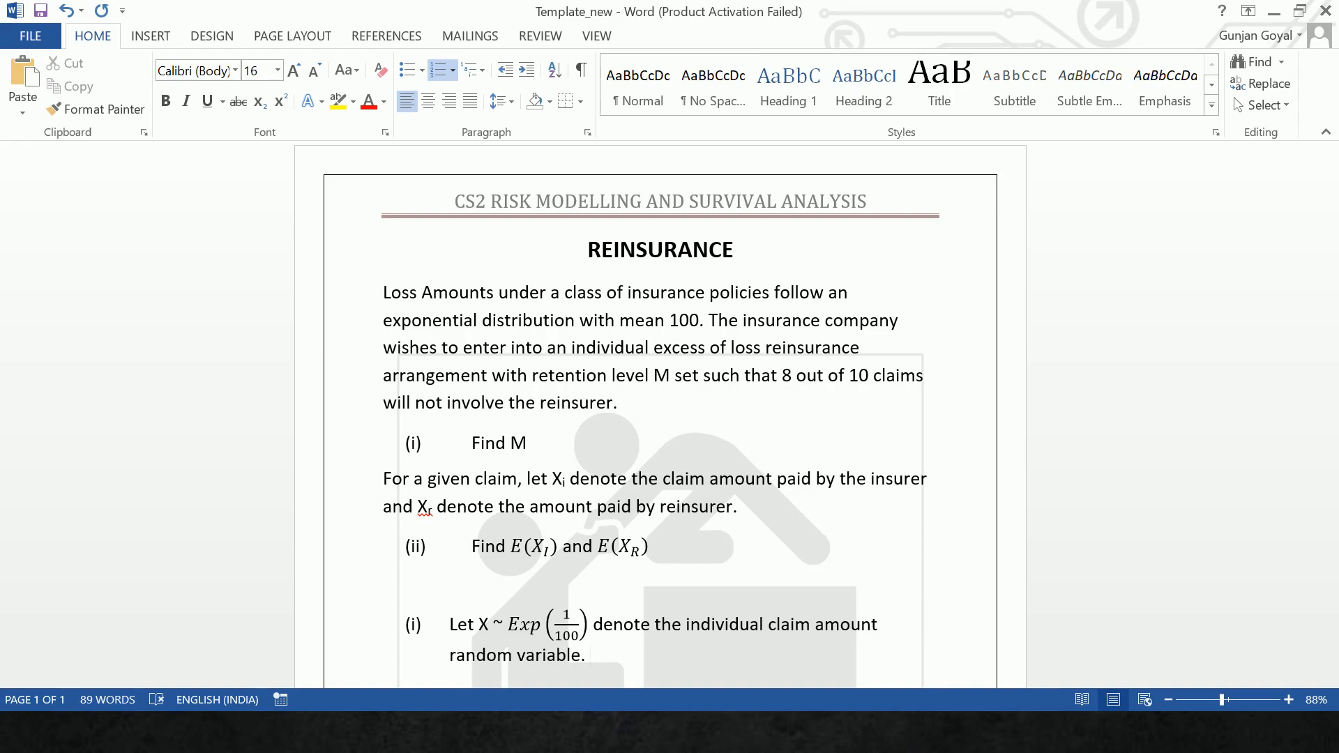
type(" A claim will not involv")
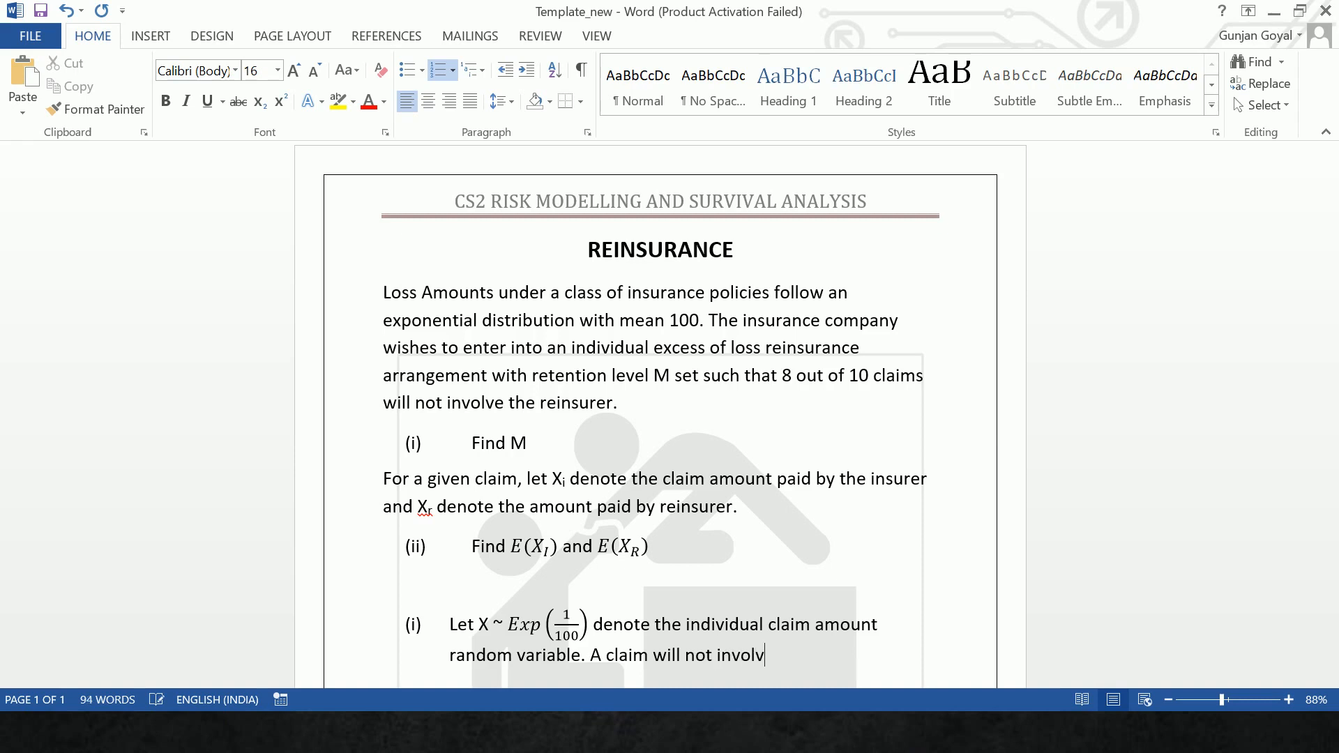
type("e the reinsurer if X")
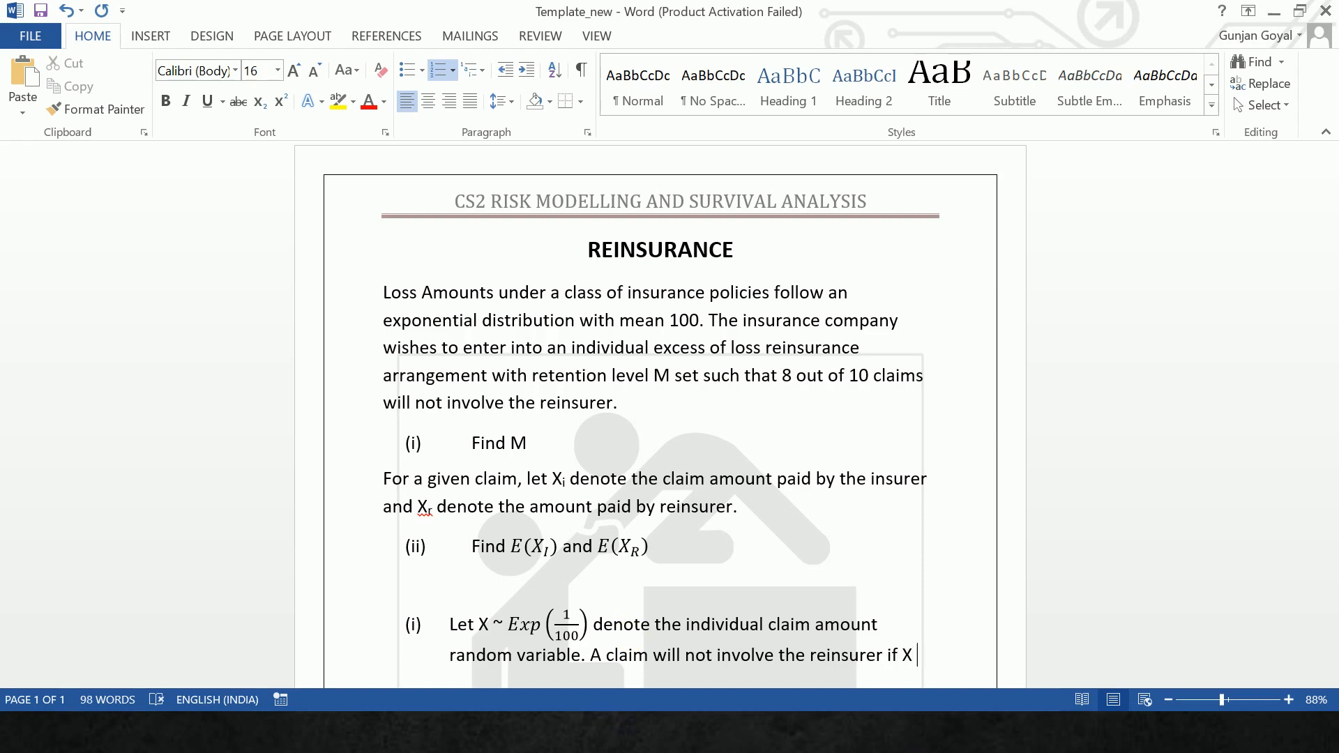
- Complete the condition after "if X" with the inline equation ≤ M
key("alt+equal")
type("<")
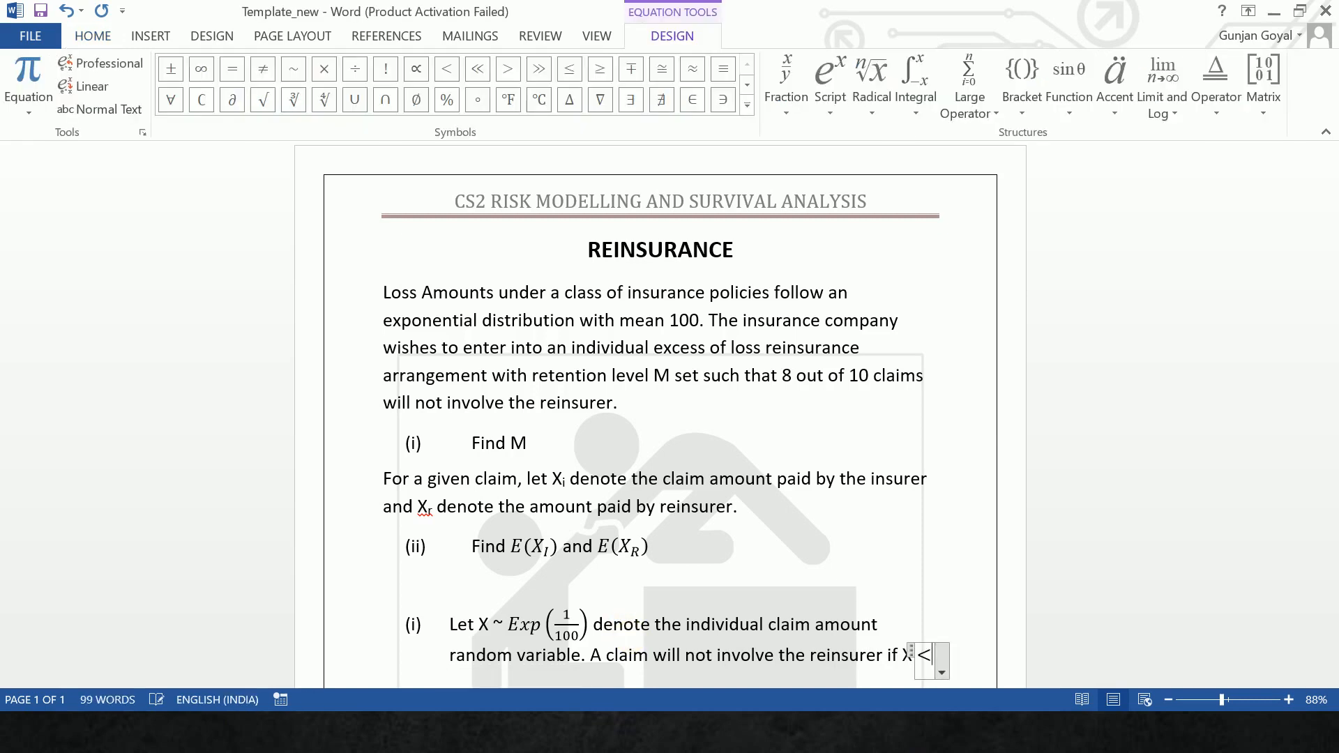
type("=")
type("M")
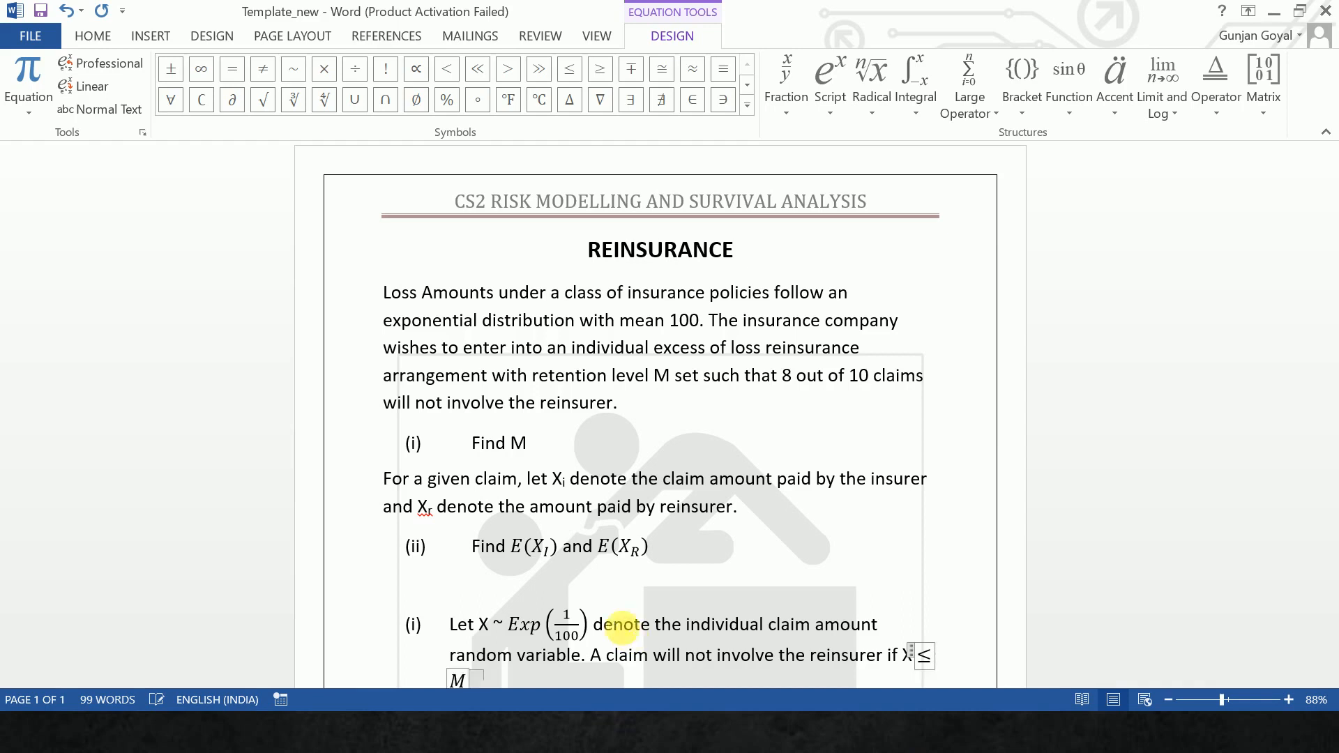
key("Right")
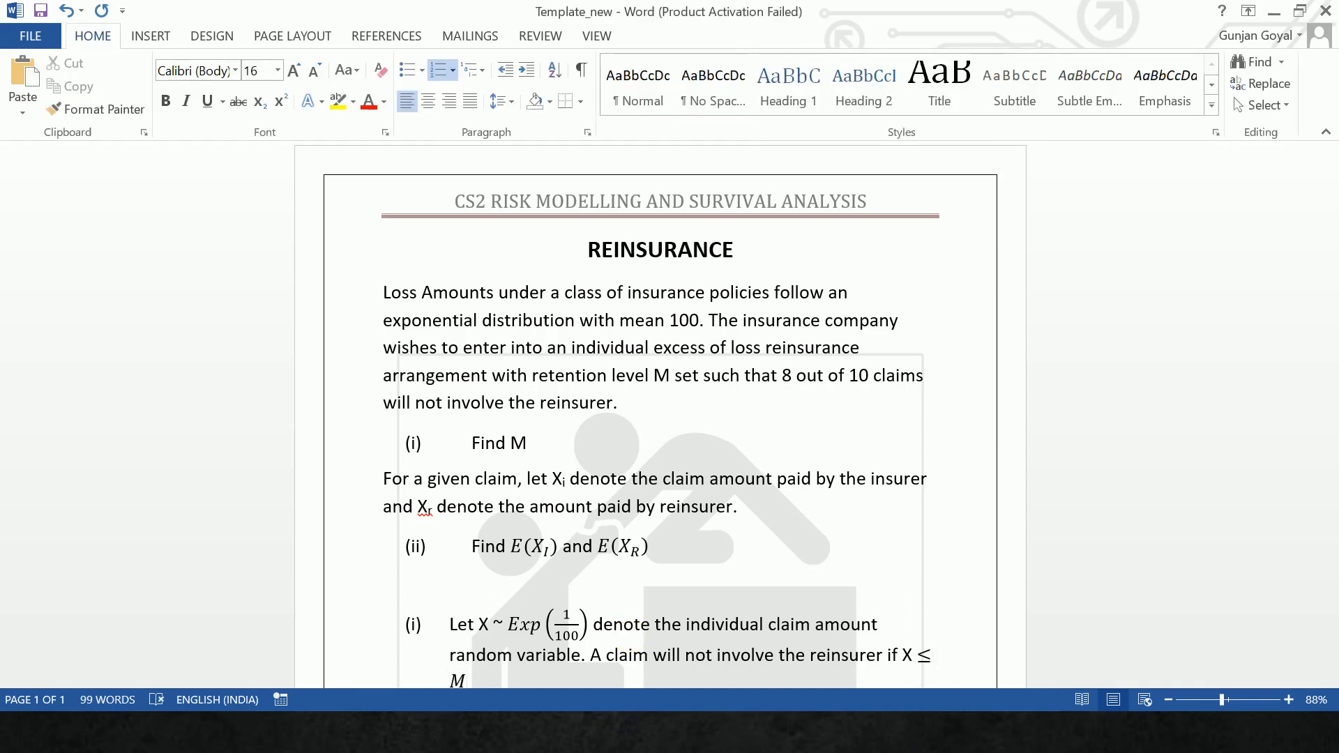
type(":")
- Add the equation F_X(M) = P(X ≤ M) = 0.8 on its own line below the text, with X as a subscript
key("Return")
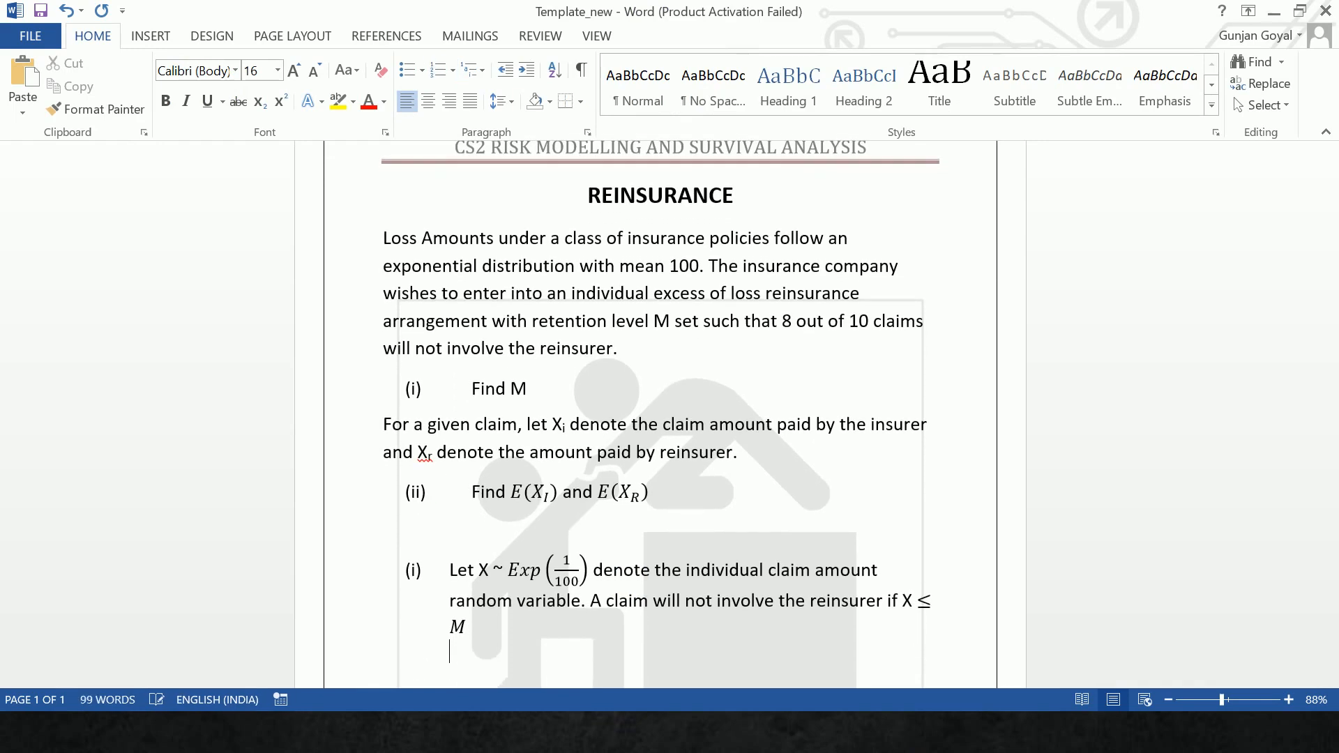
key("alt+equal")
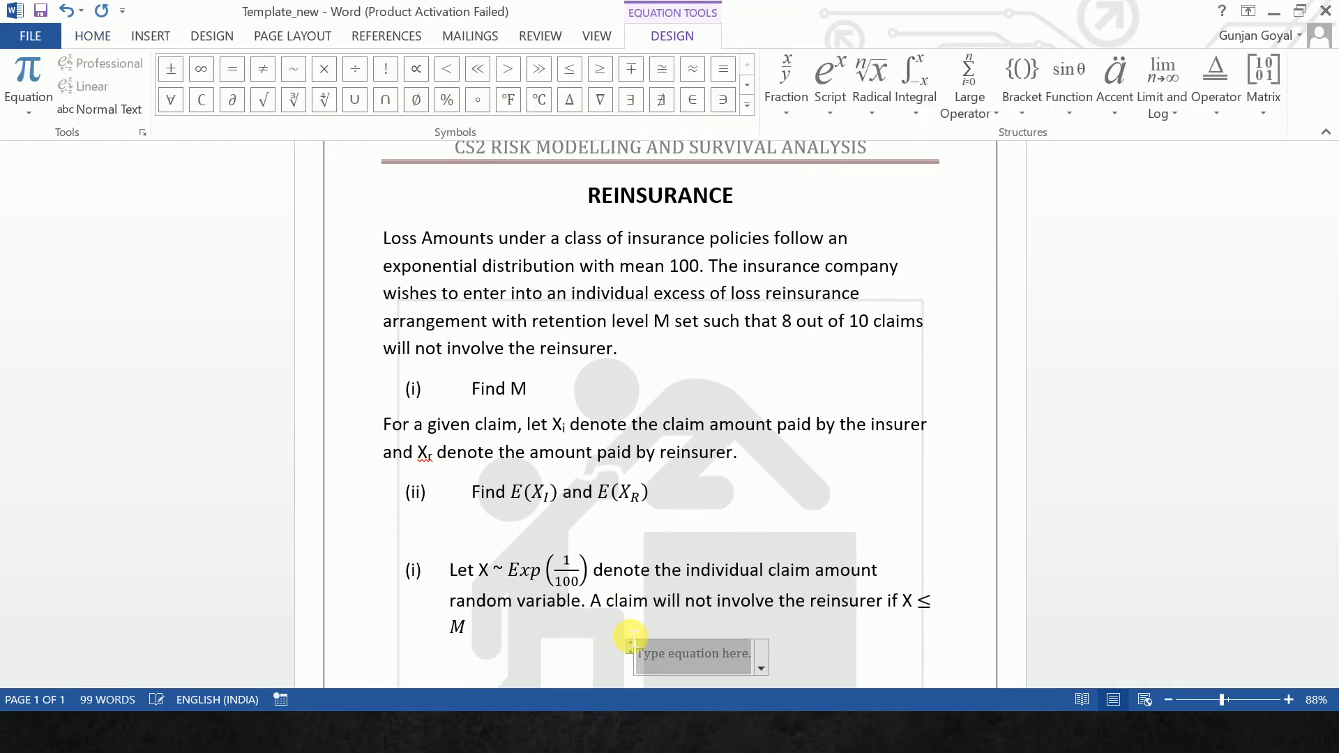
type("F")
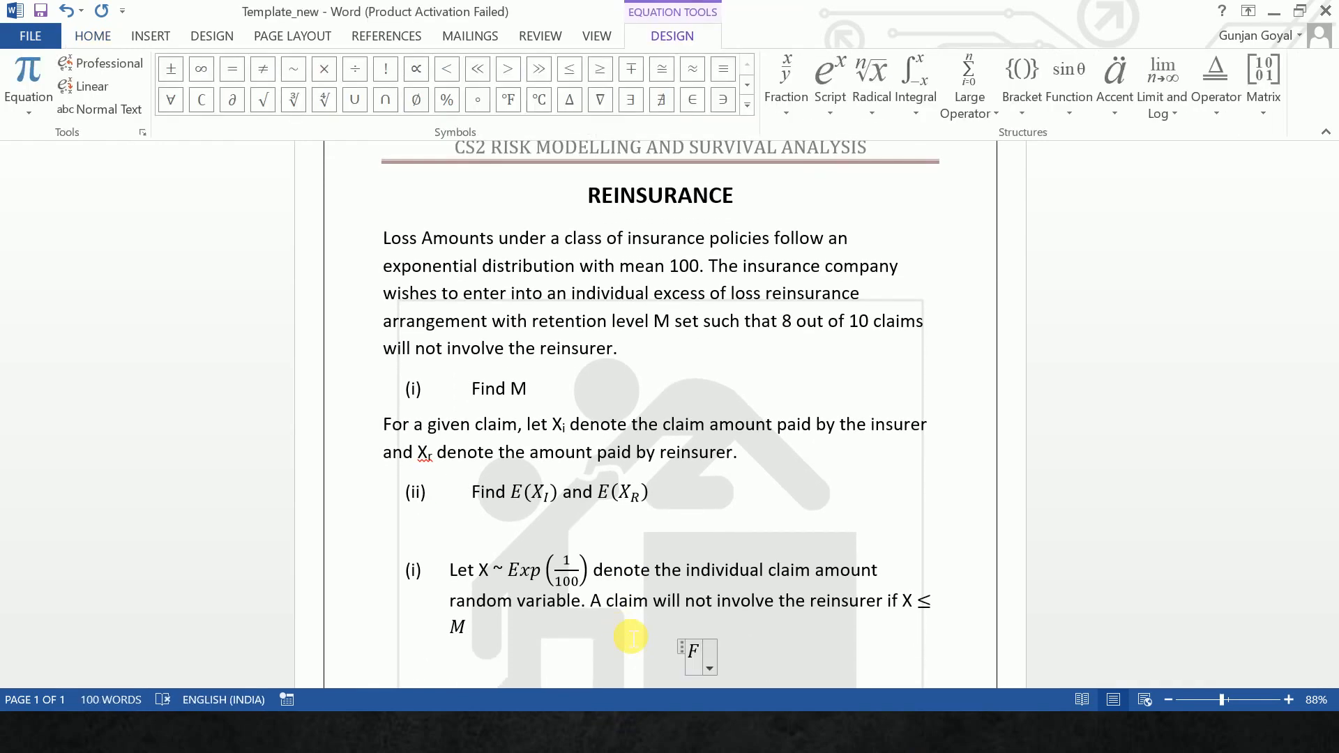
type("_X")
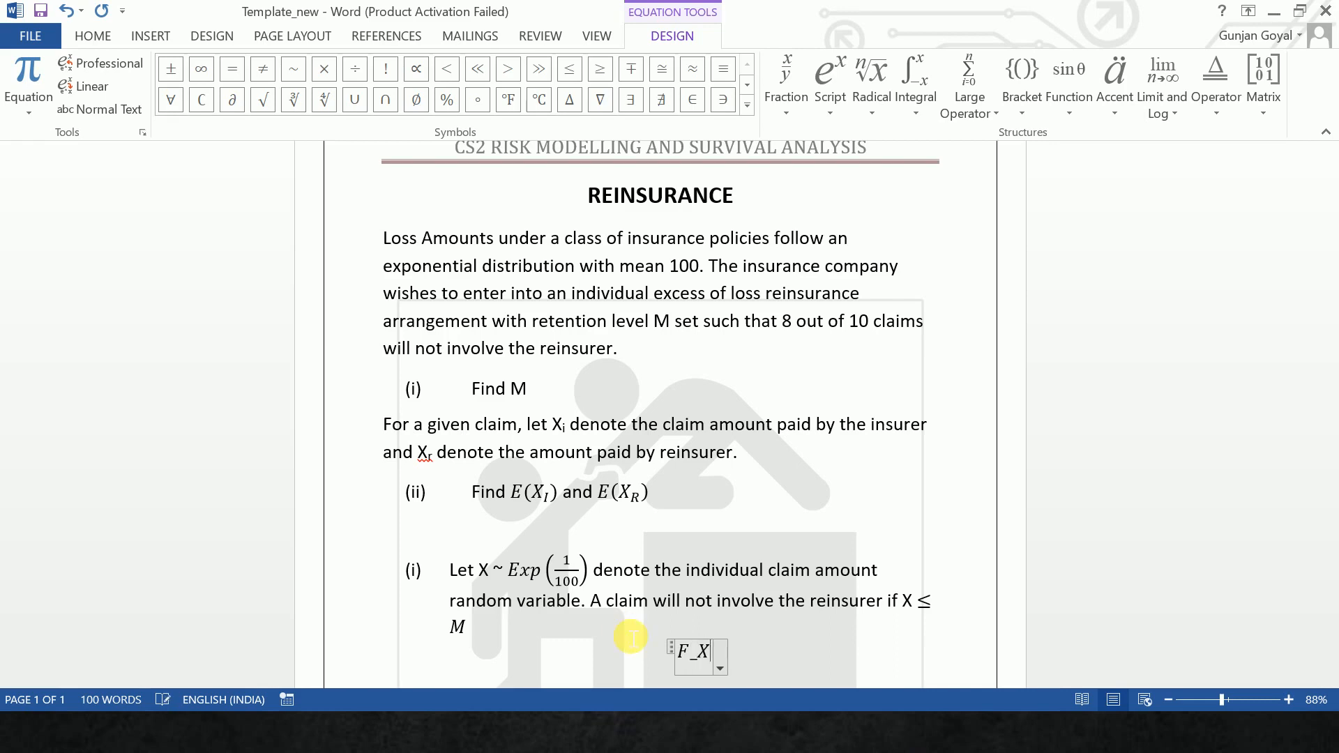
type("(M")
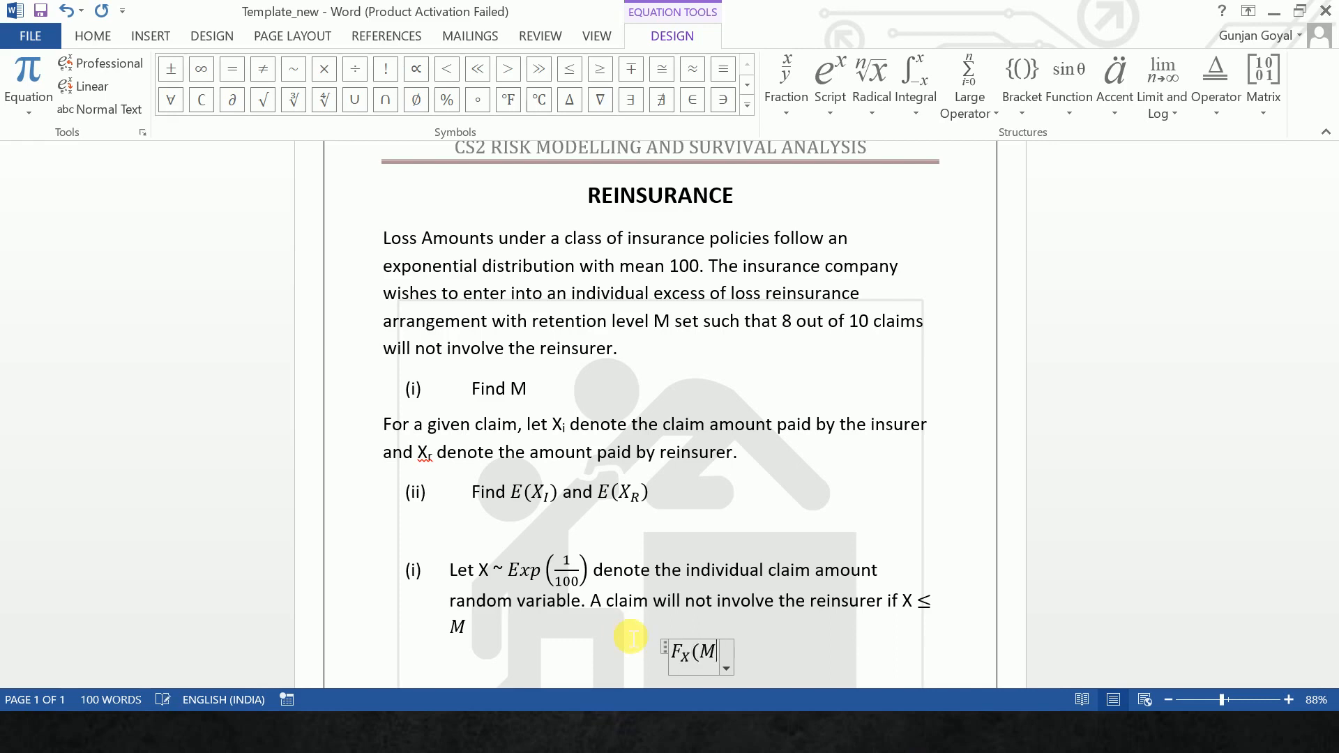
type(")=P(X")
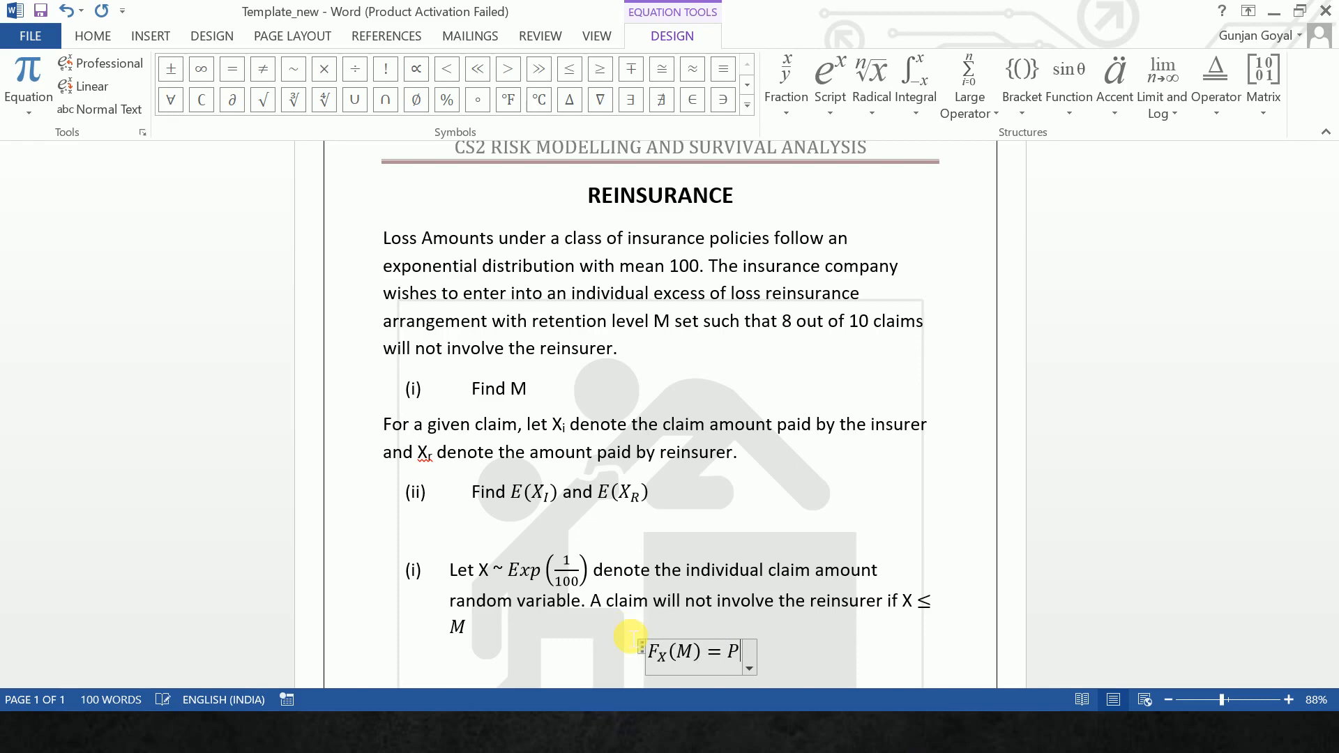
type("<=M")
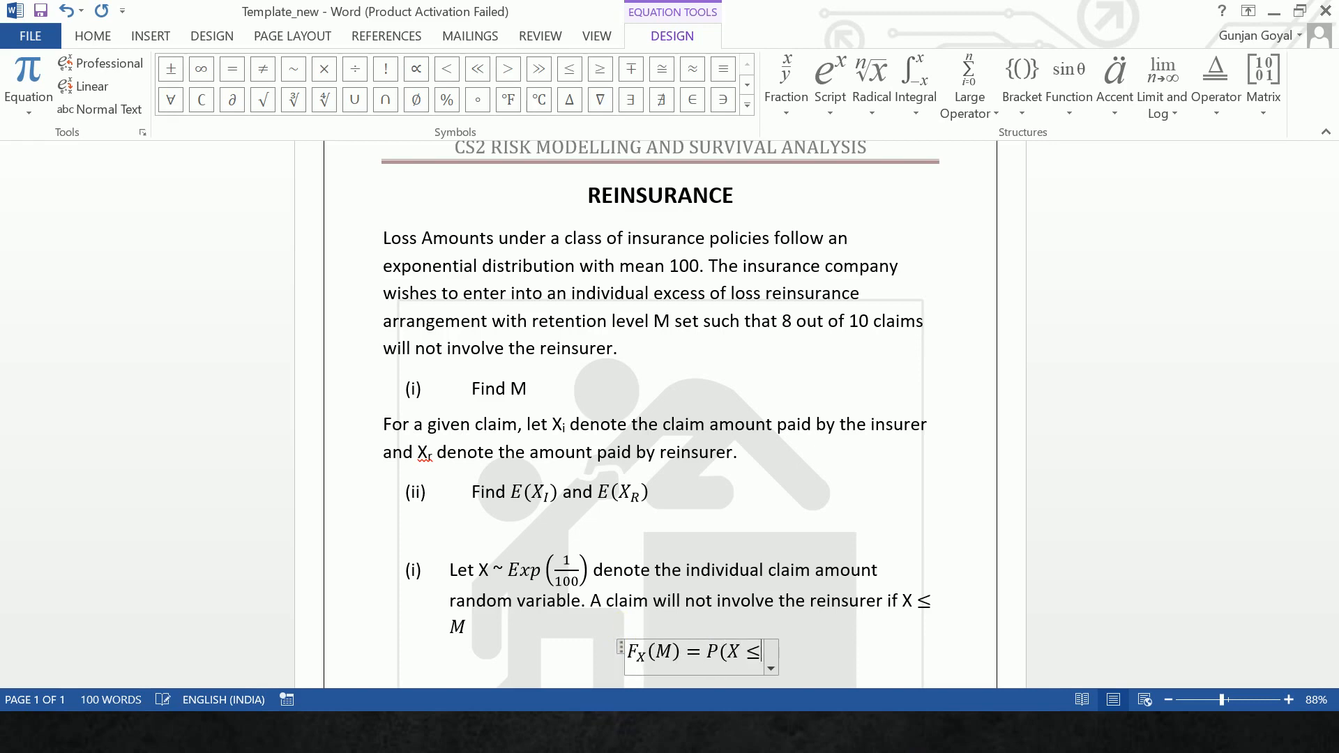
type(")=")
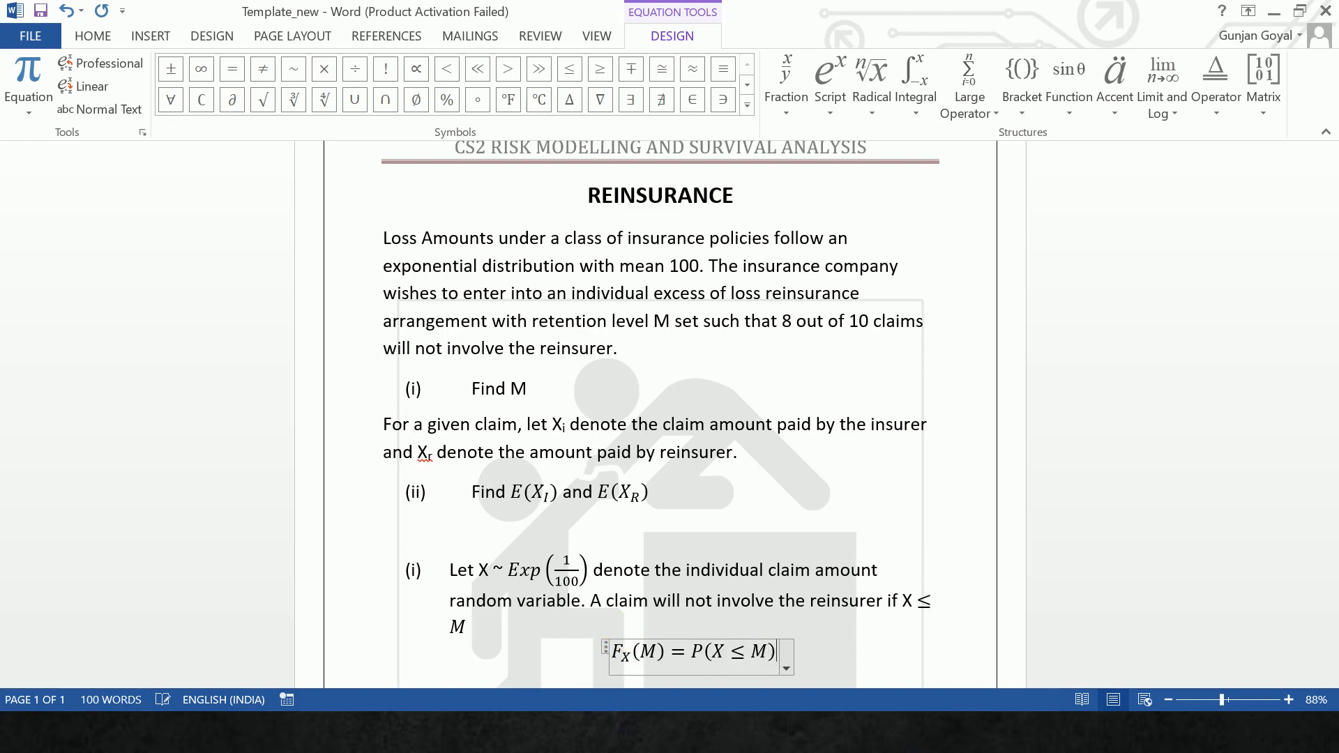
type("0.")
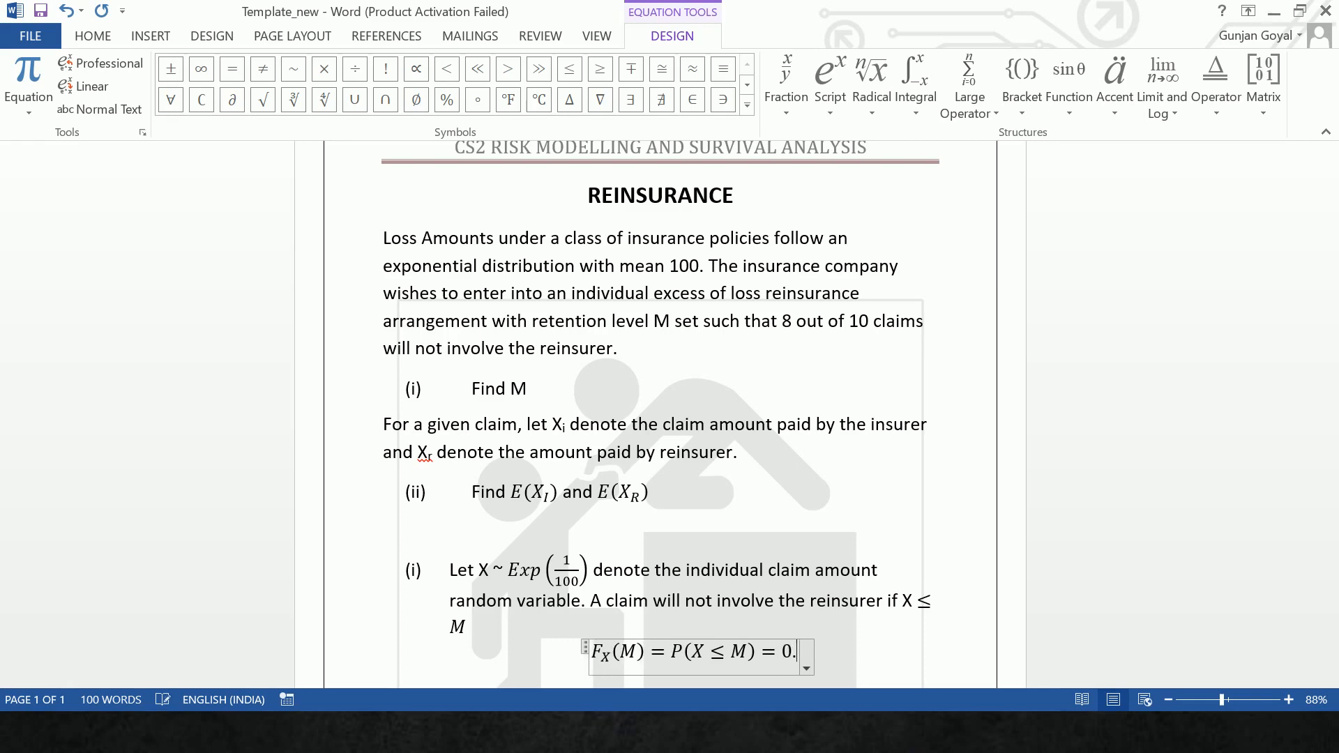
type("8")
key("Return")
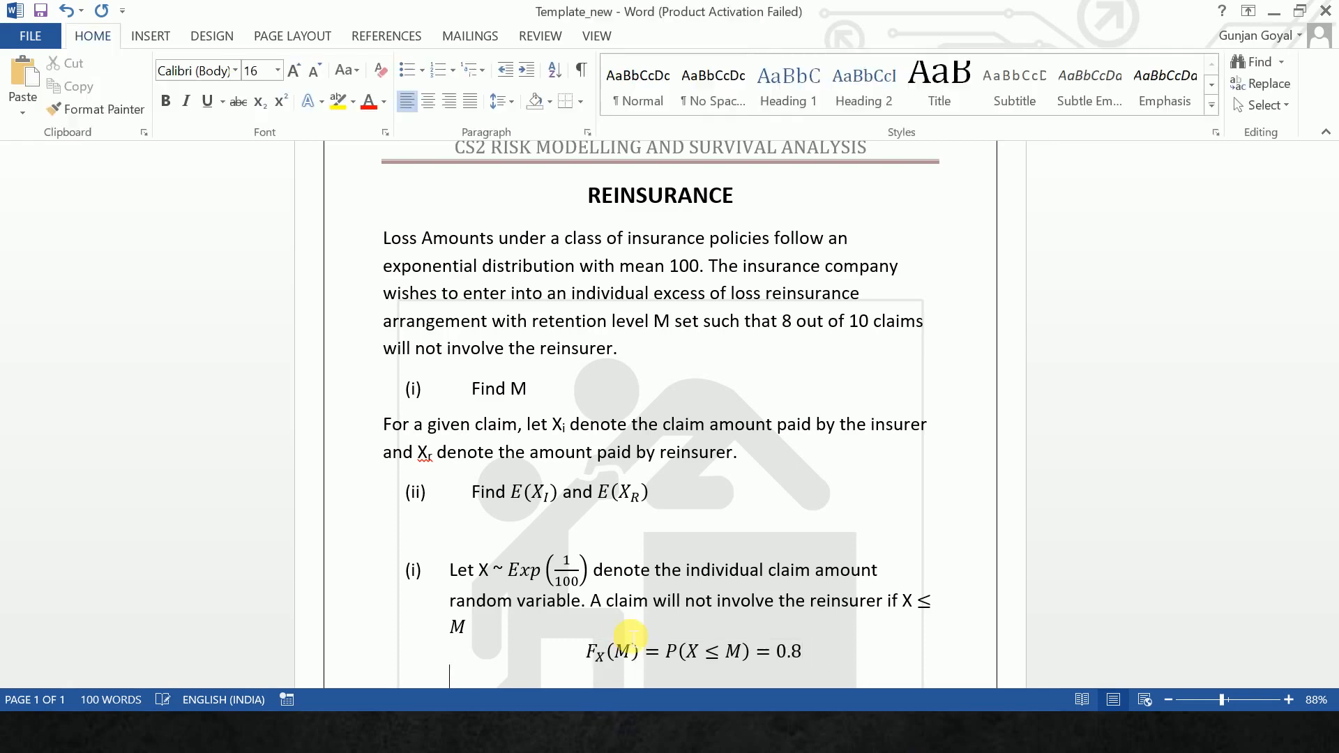
- Add the equation 1 − e^(−M/100) = 0.8 on the next line, with the exponent as a stacked fraction
key("alt+equal")
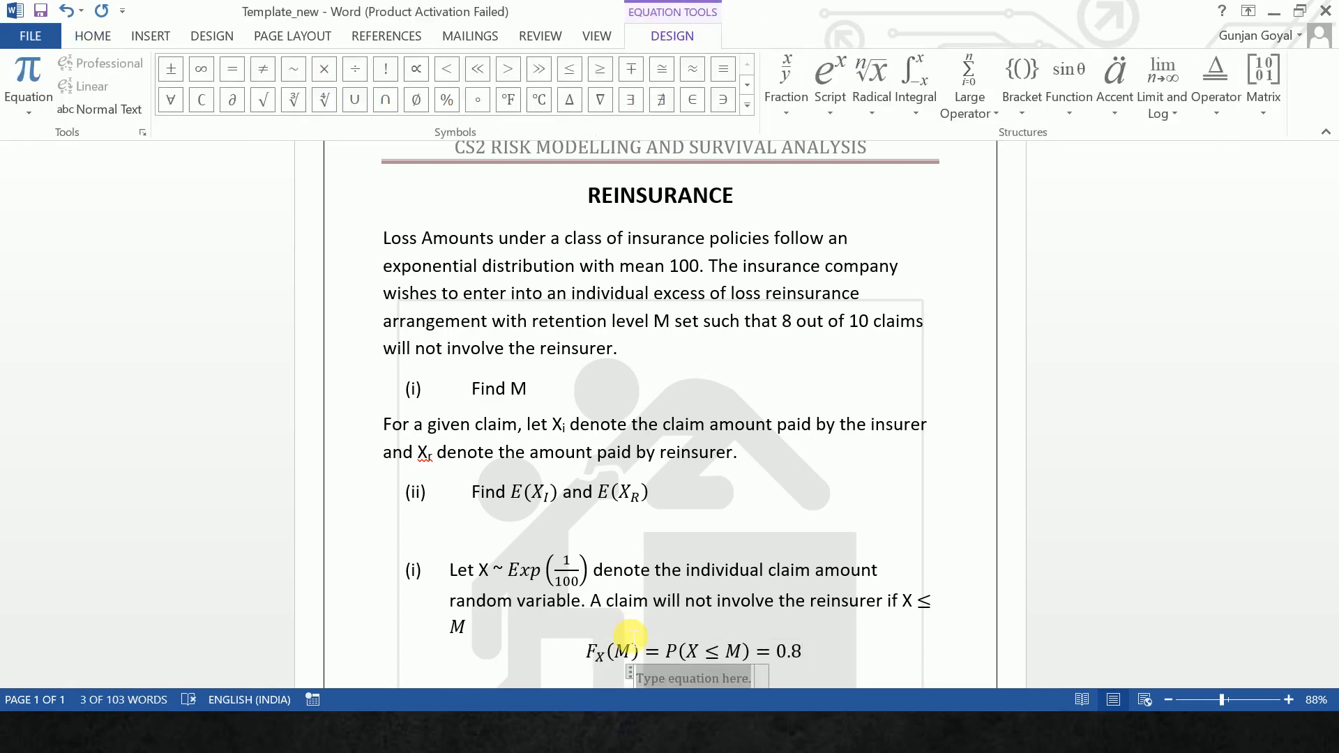
type("1-e^")
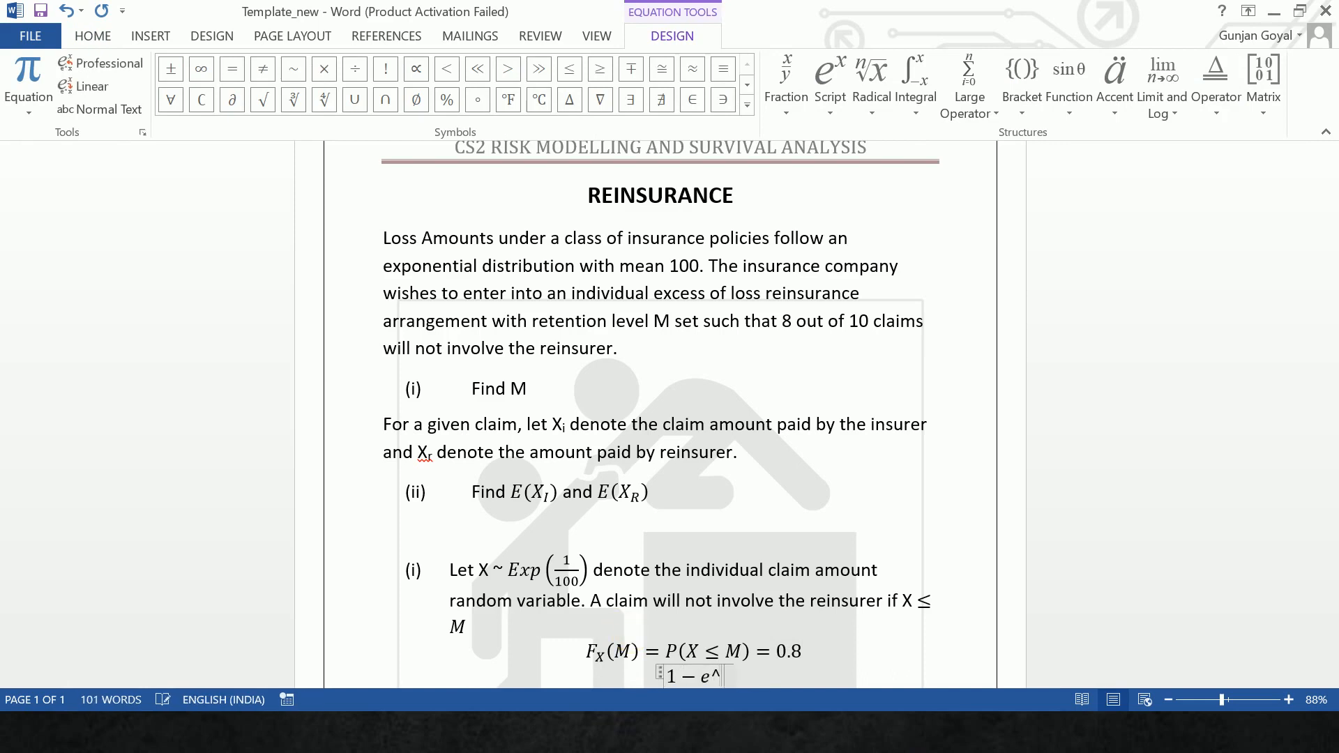
type("(-M/10")
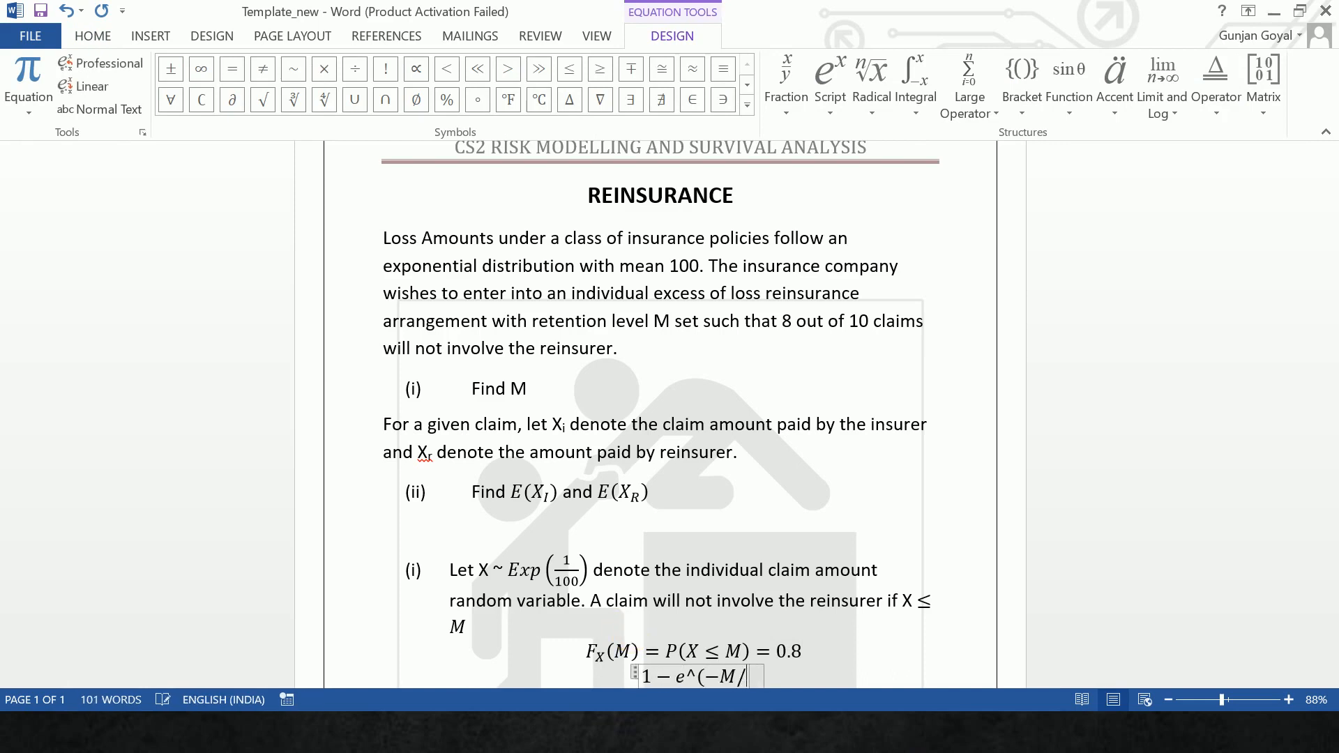
type("0)")
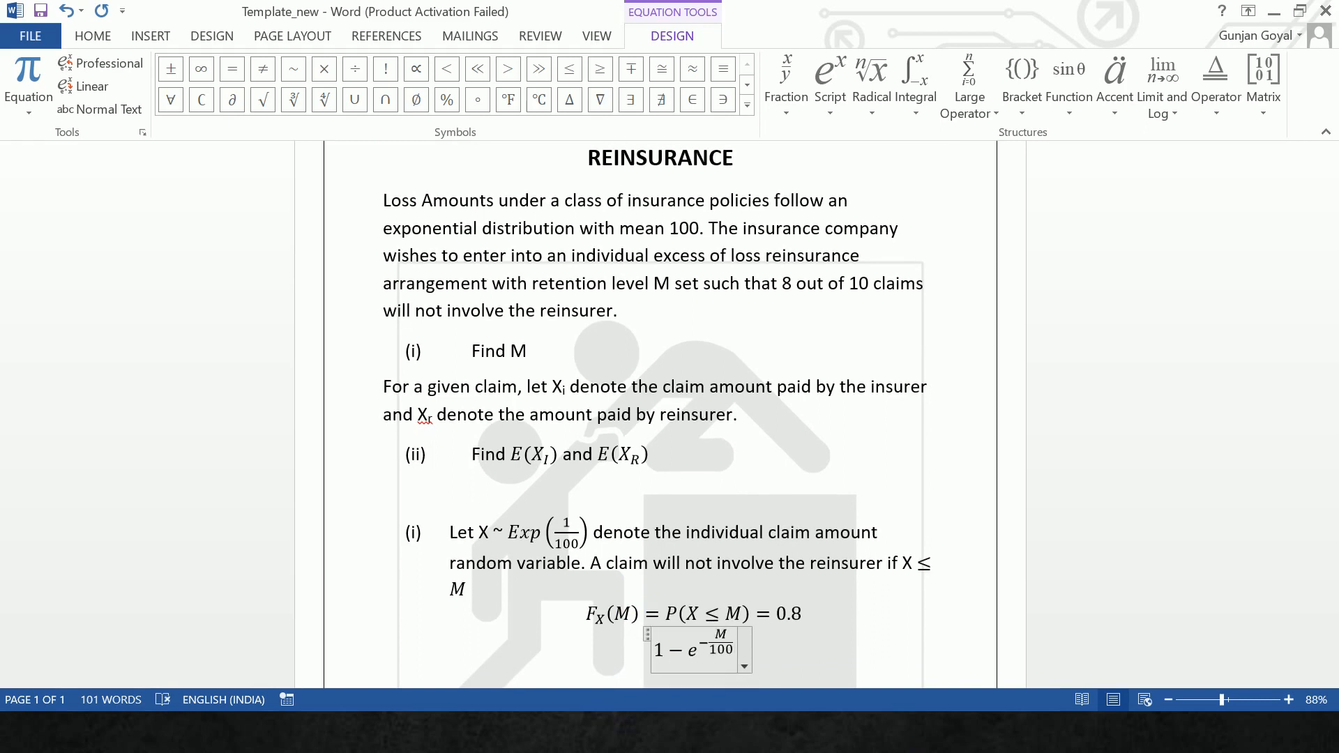
type(" =0.")
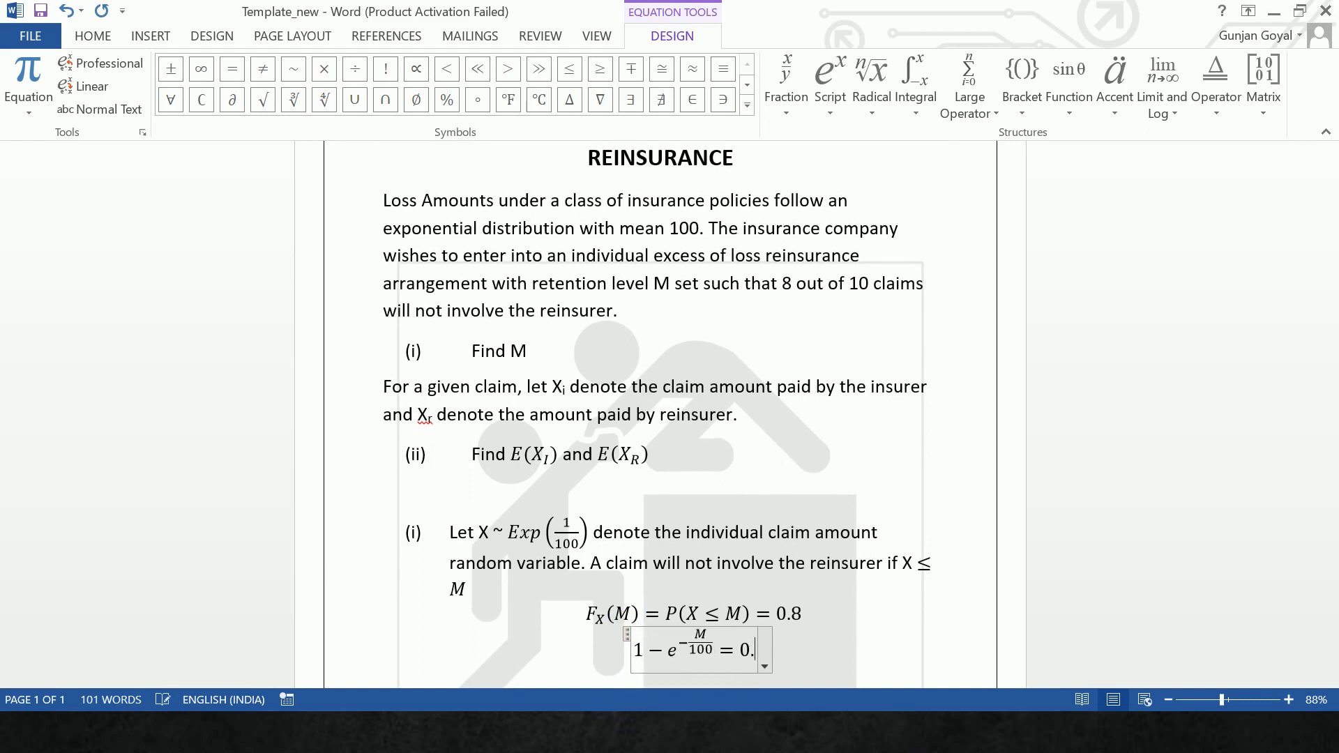
type("8")
key("Return")
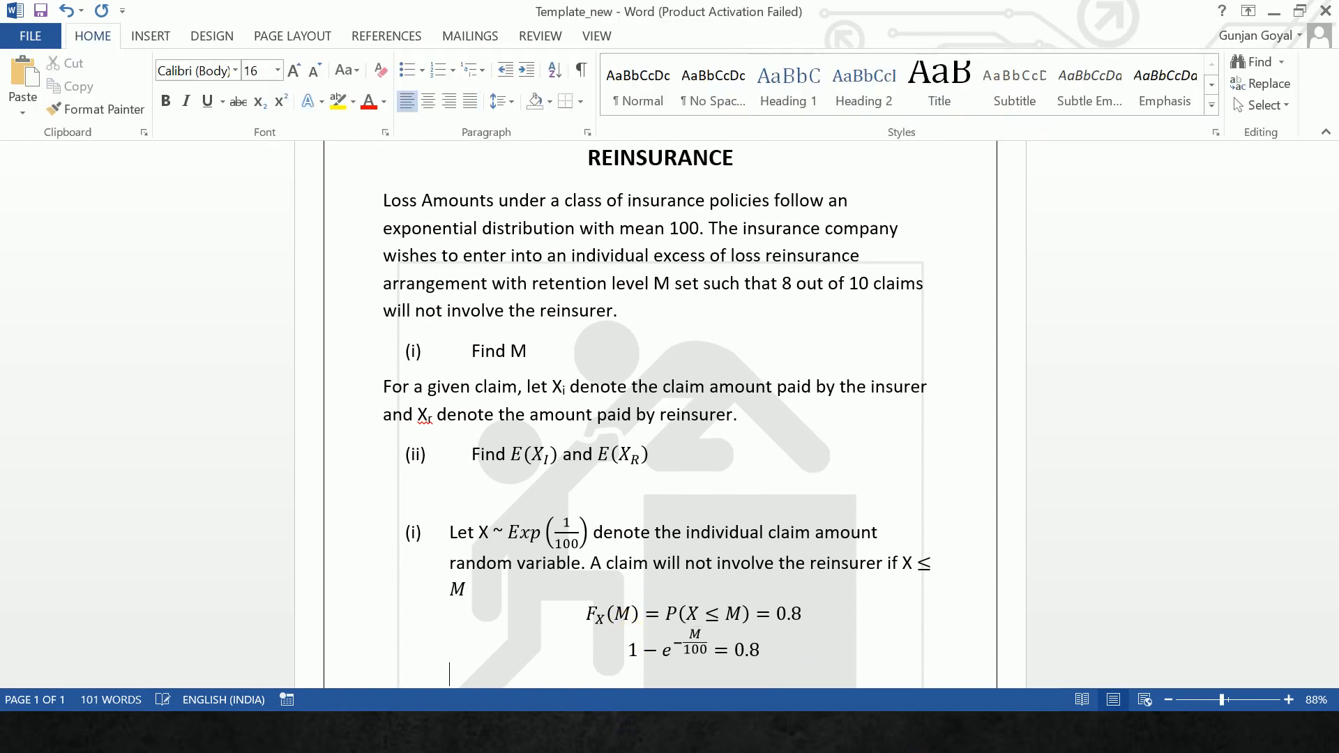
- Add the equation e^(−M/100) = 0.2 on the next line, with the exponent as a stacked fraction
key("alt+equal")
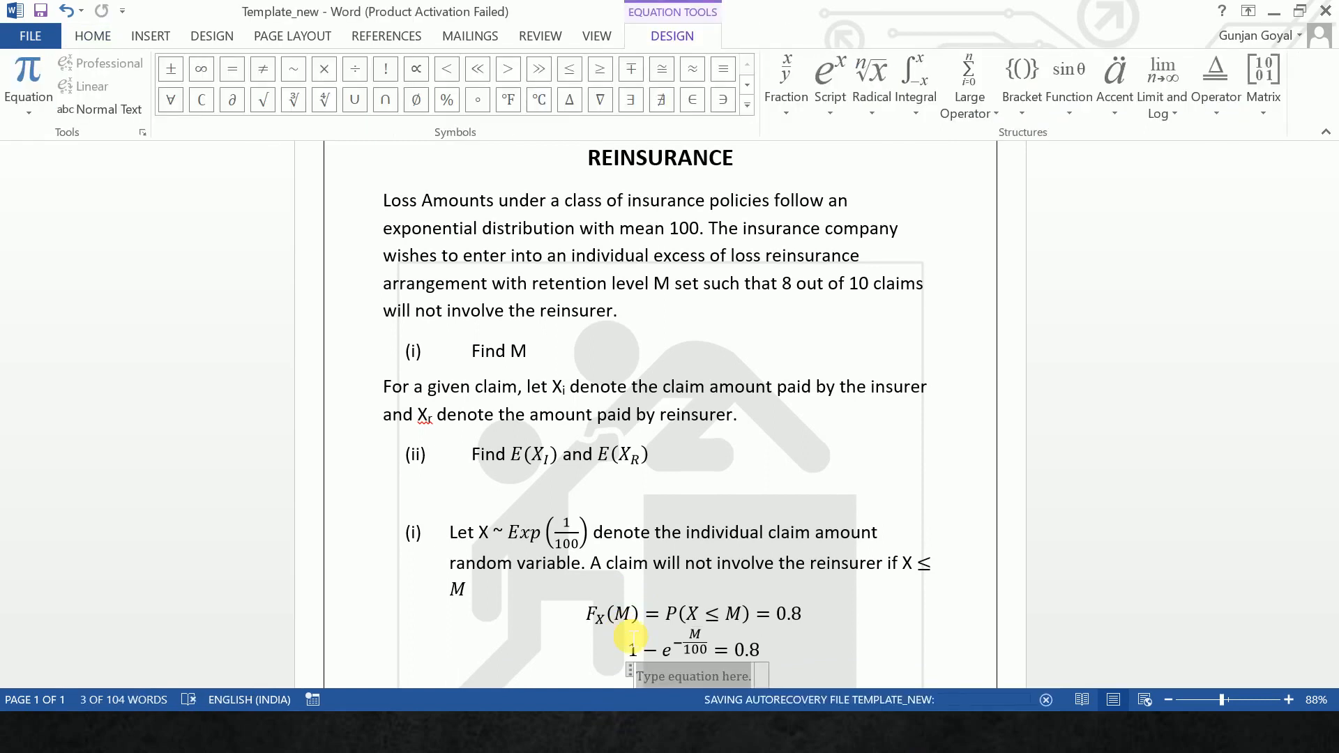
type("e")
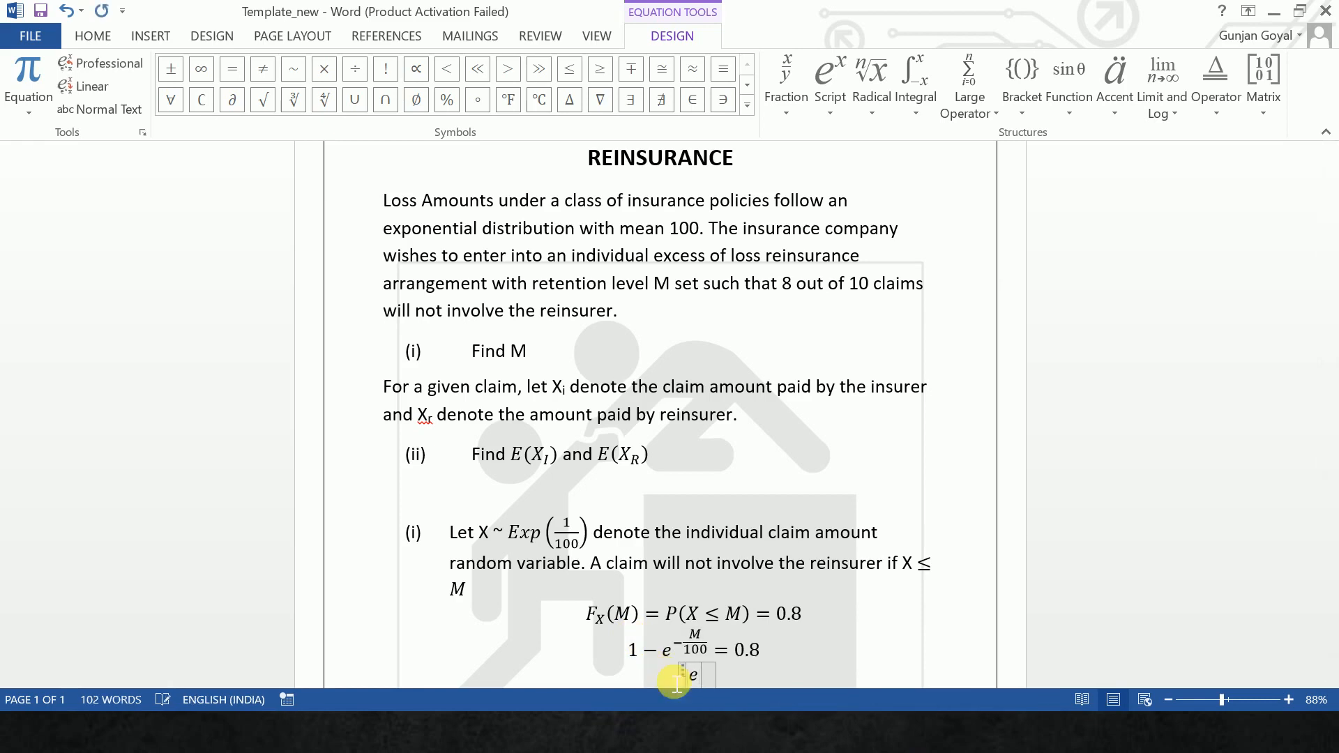
type("^(-M")
type("/100) ")
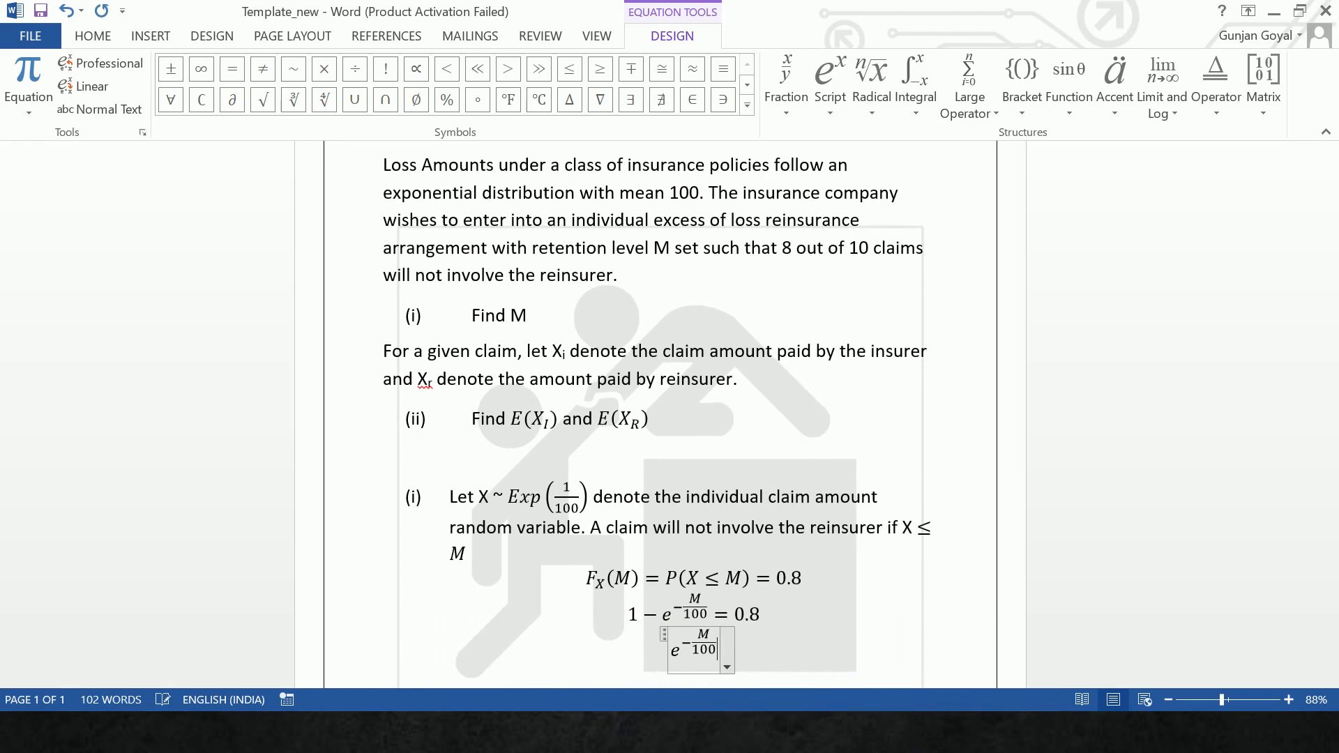
type("= 0.2")
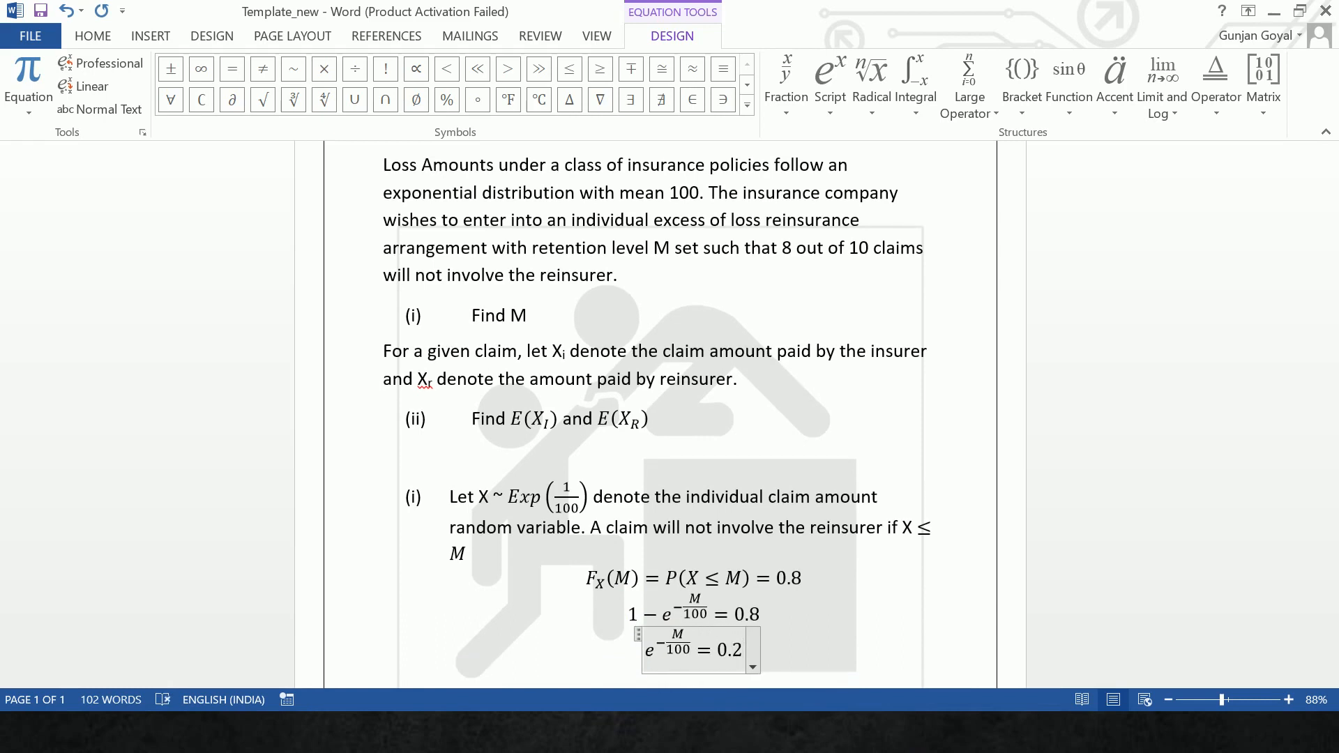
- Add the equation M = −100ln0.2 = 160.944 on its own line below
left_click(665, 674)
key("alt+equal")
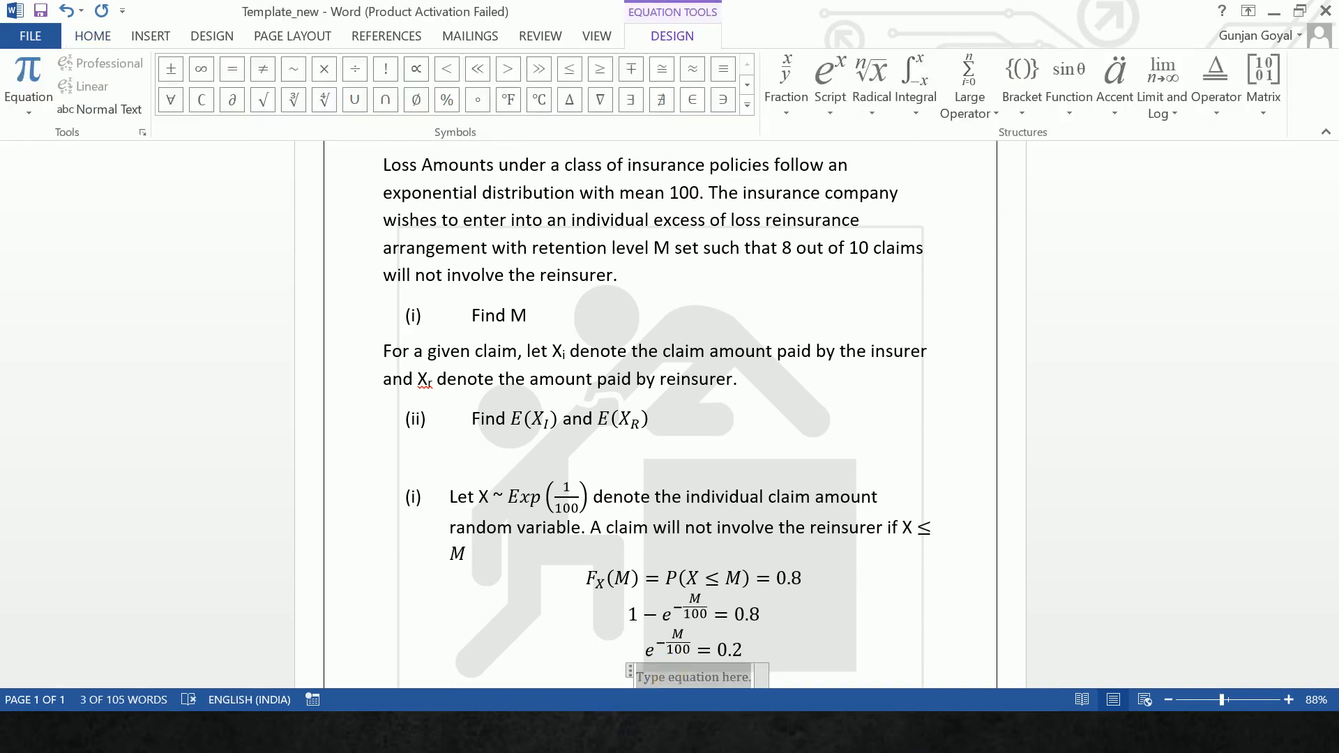
type("M = ")
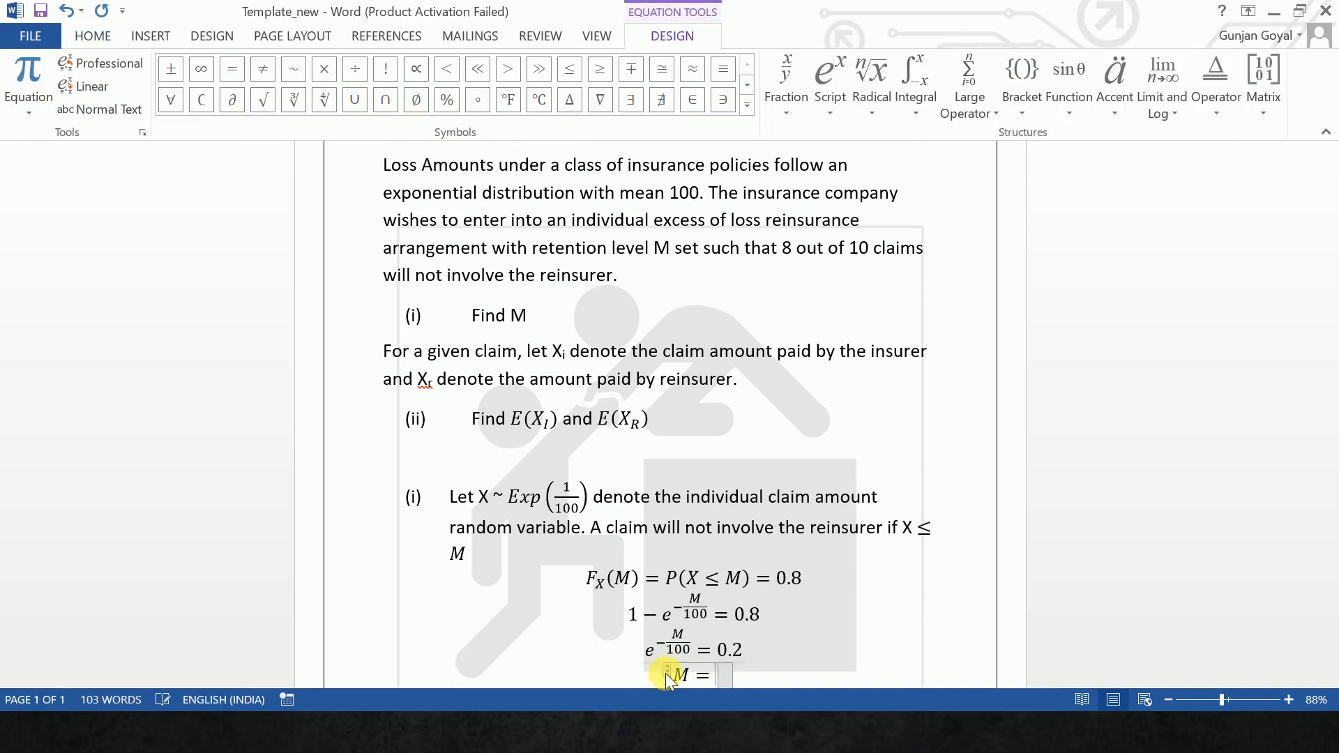
type("l")
key("BackSpace")
type("-100")
type("ln0.2")
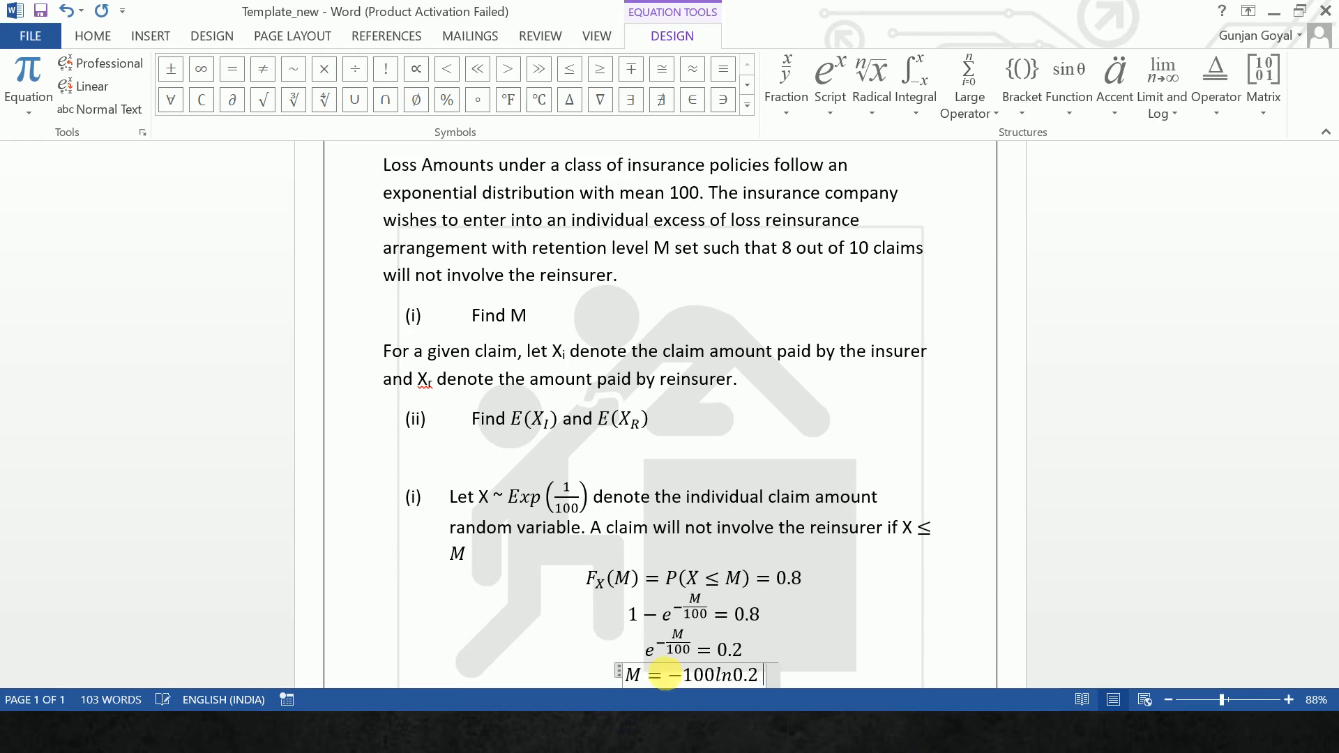
type("=")
type("160")
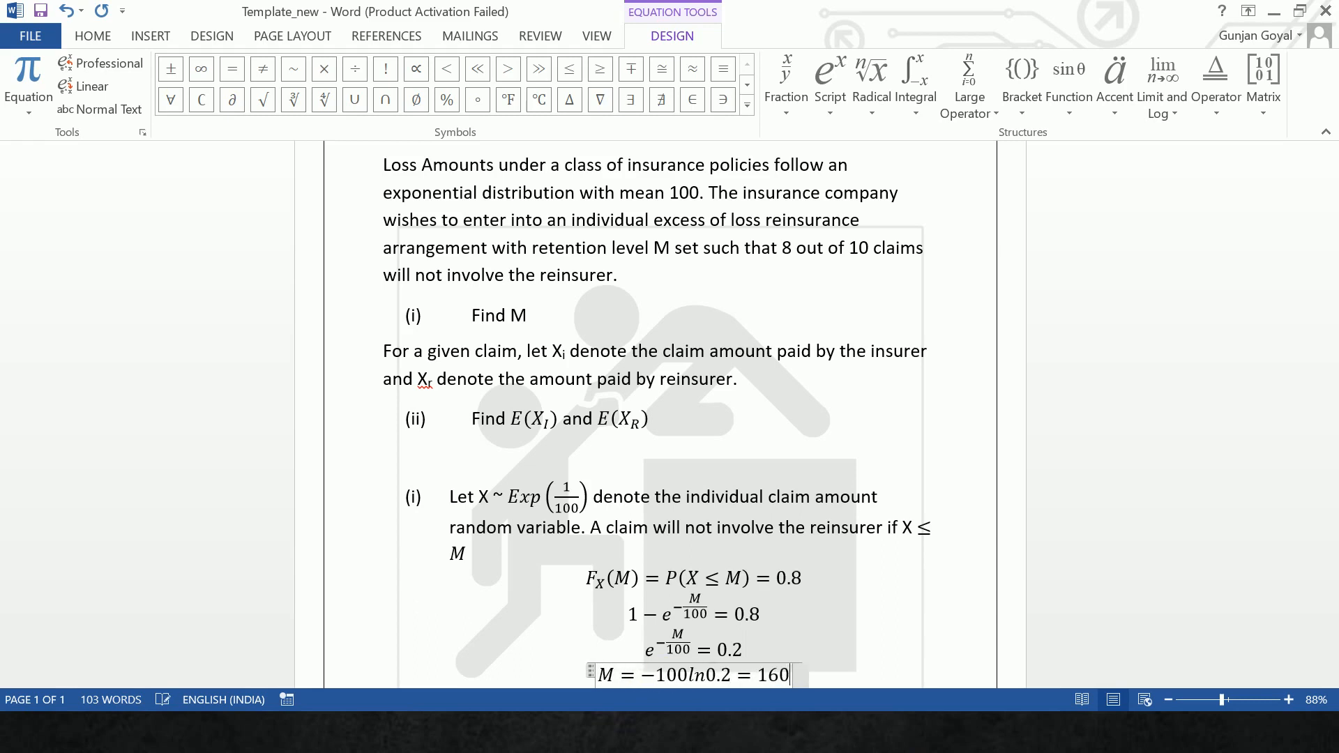
type(".944")
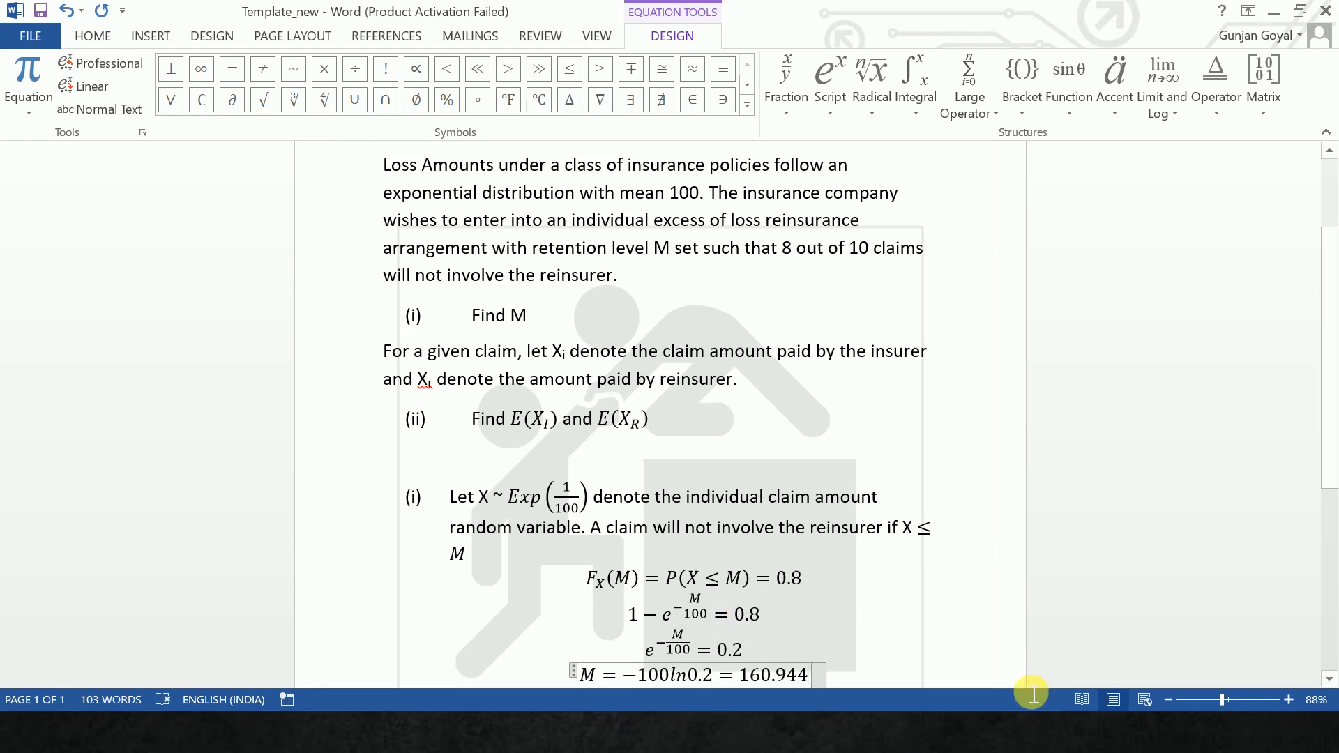
- Leave a blank line below the value of M and start a numbered (ii) item for the second answer
left_click(890, 666)
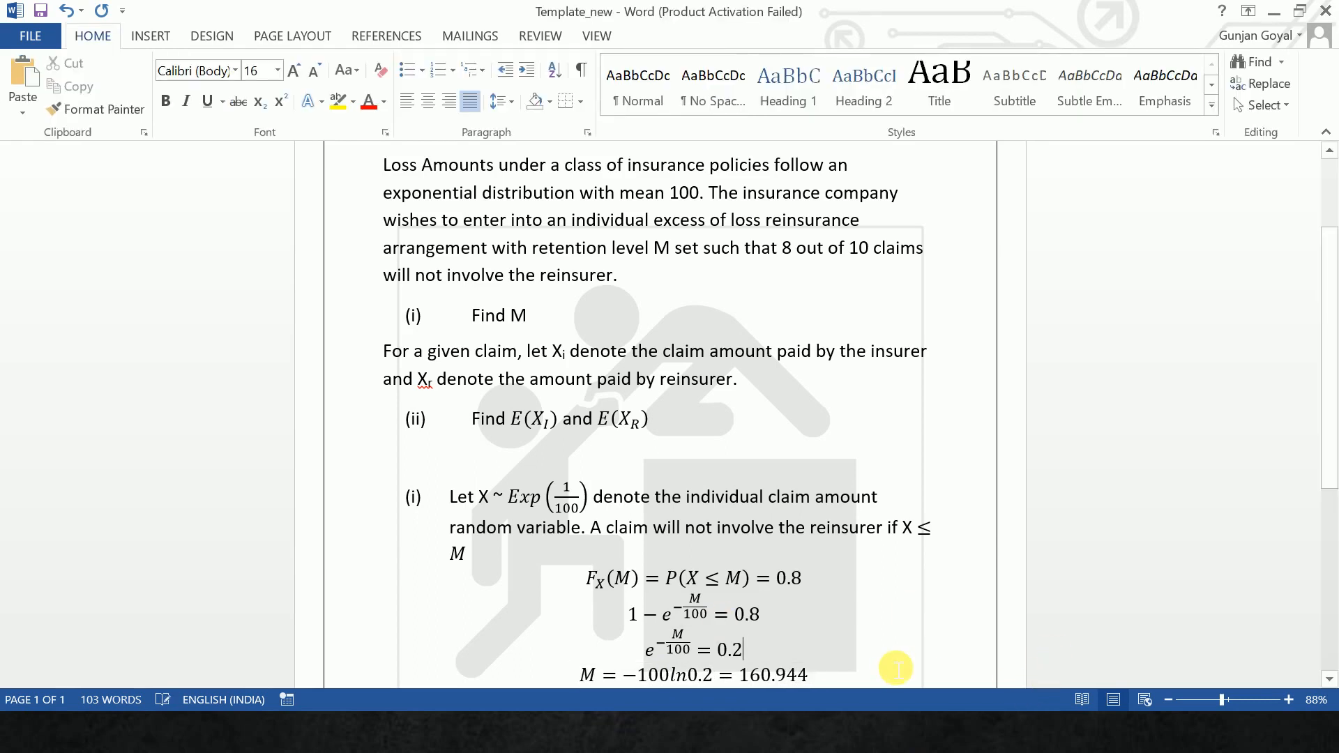
key("Return")
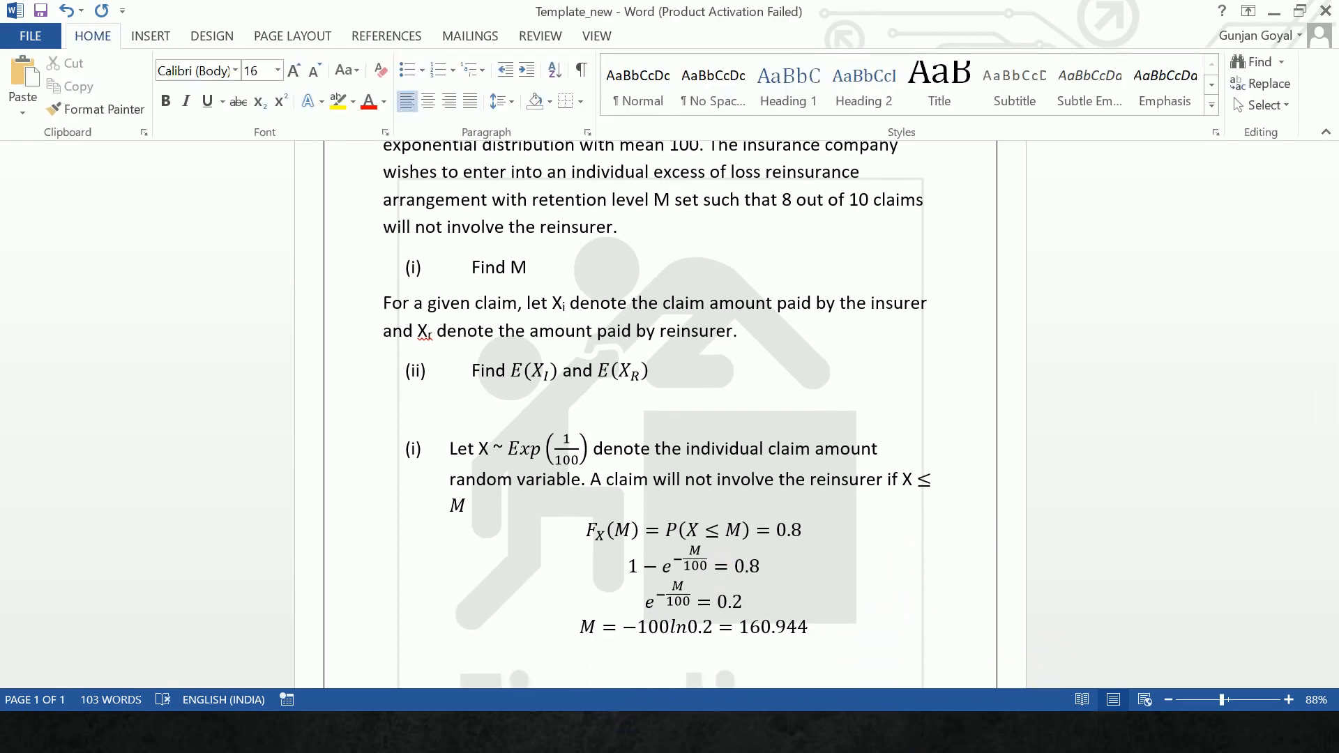
left_click(875, 667)
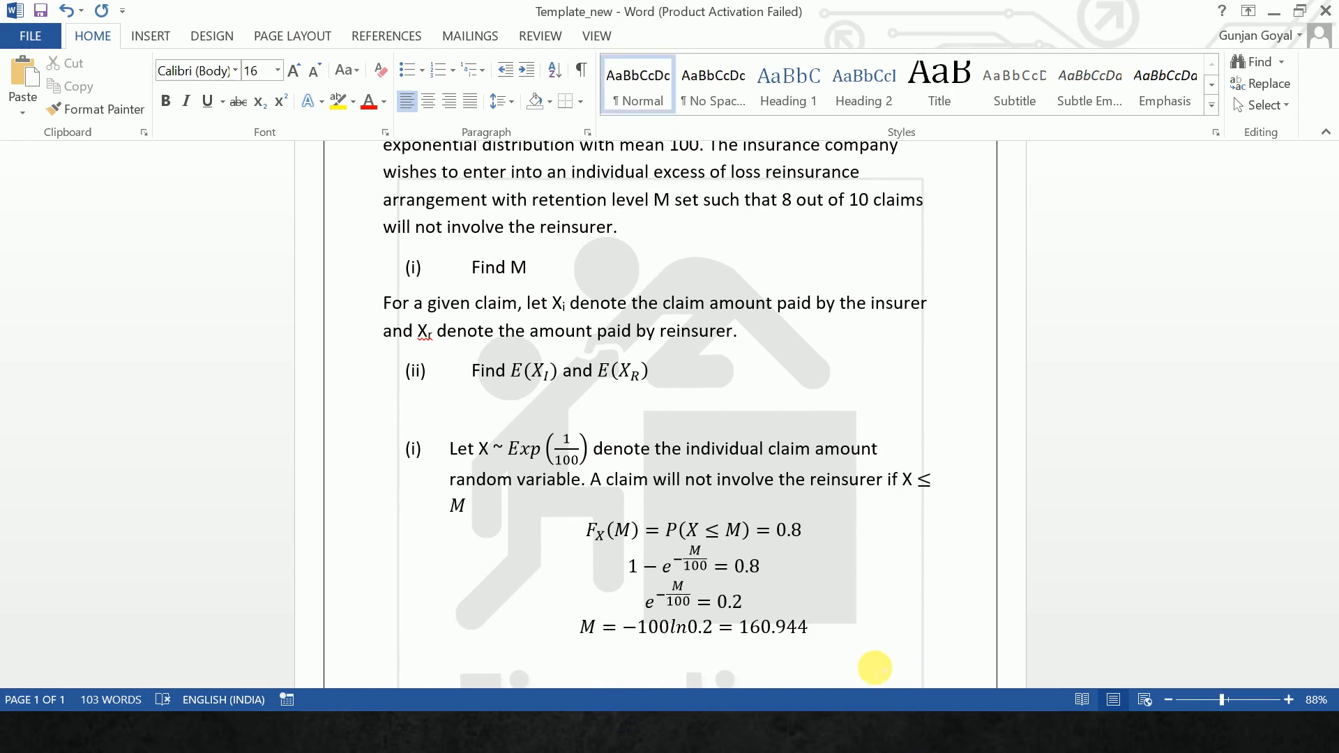
key("Return")
type("(ii)")
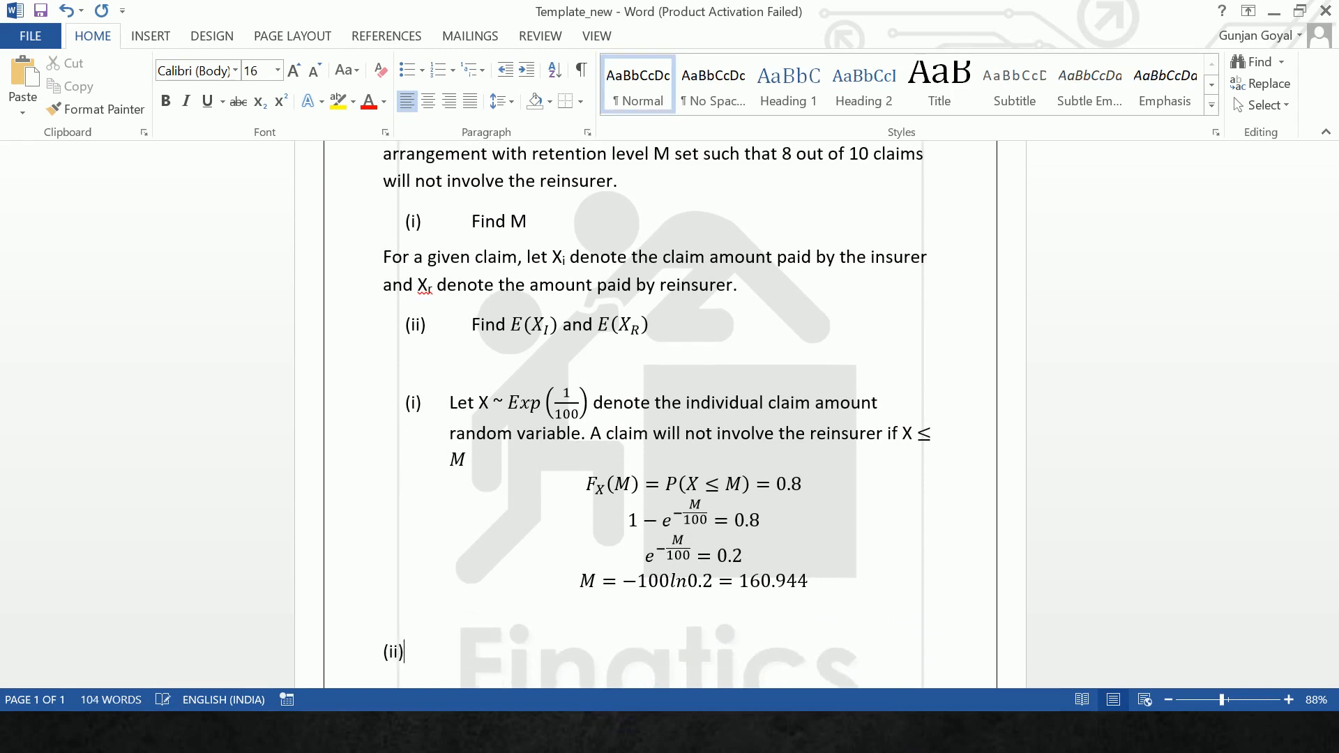
key("Tab")
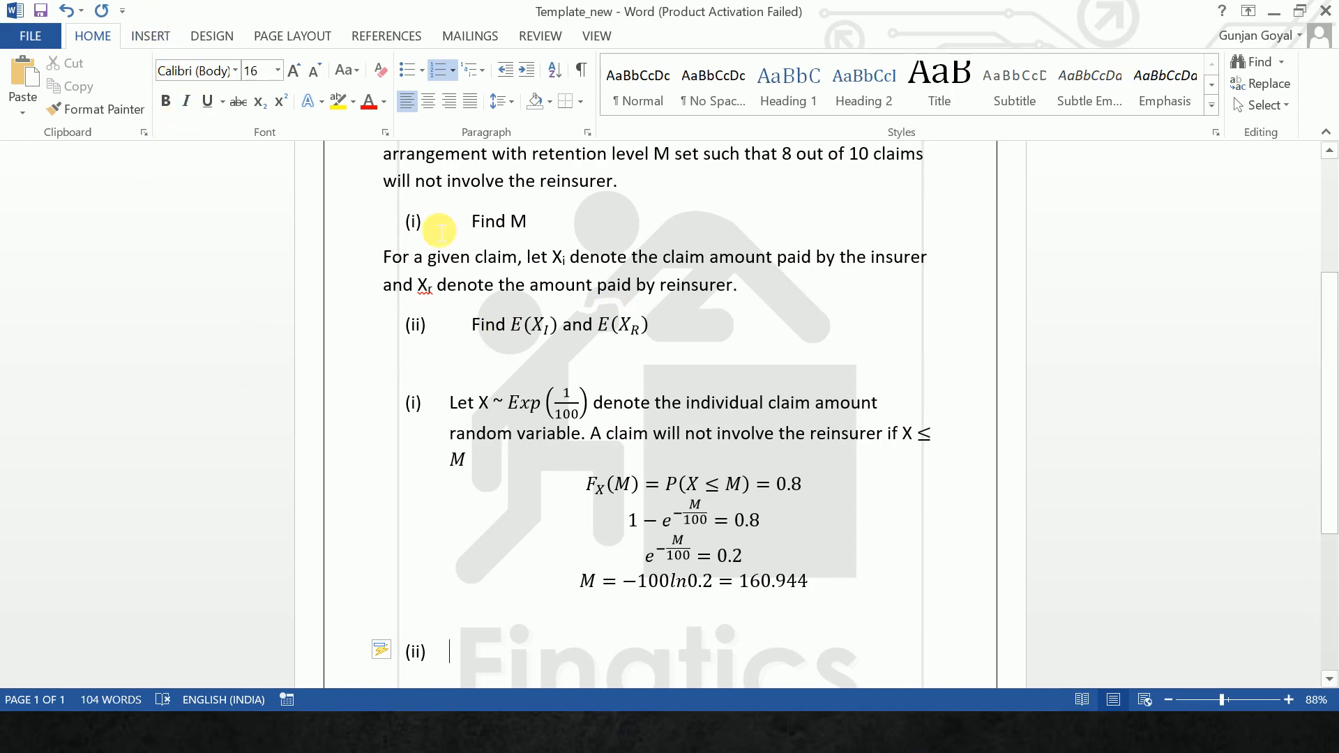
- Insert an inline equation in item (ii) with X_I = before a two-row left-brace cases structure, with I as a subscript
key("alt+equal")
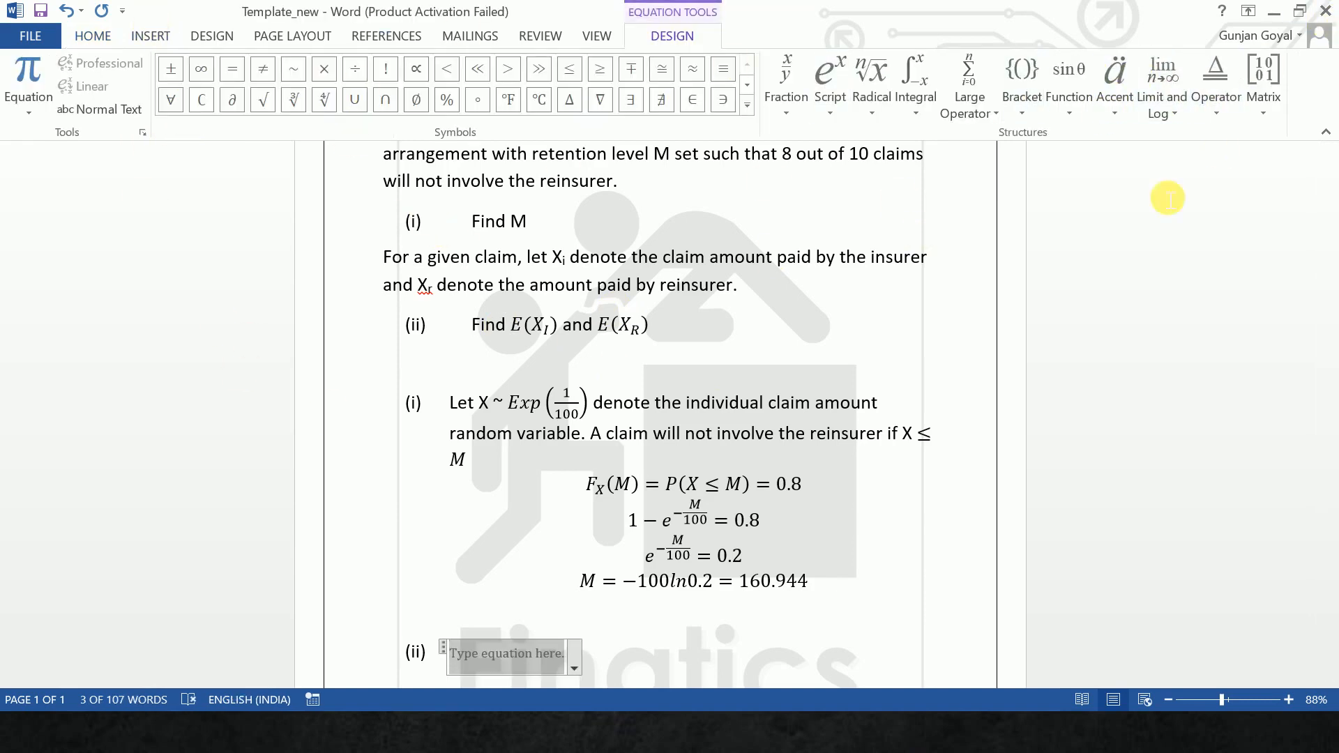
left_click(1022, 112)
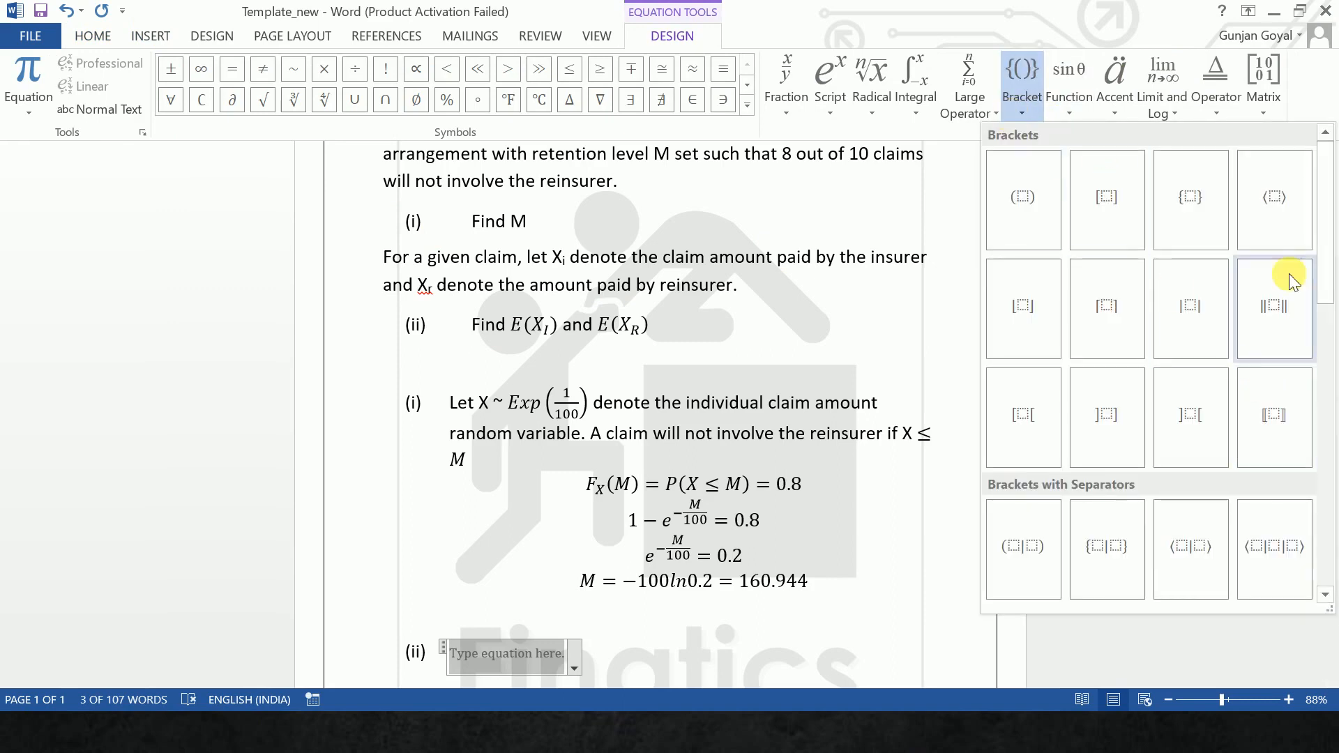
left_click_drag(1325, 237, 1304, 620)
left_click(1025, 422)
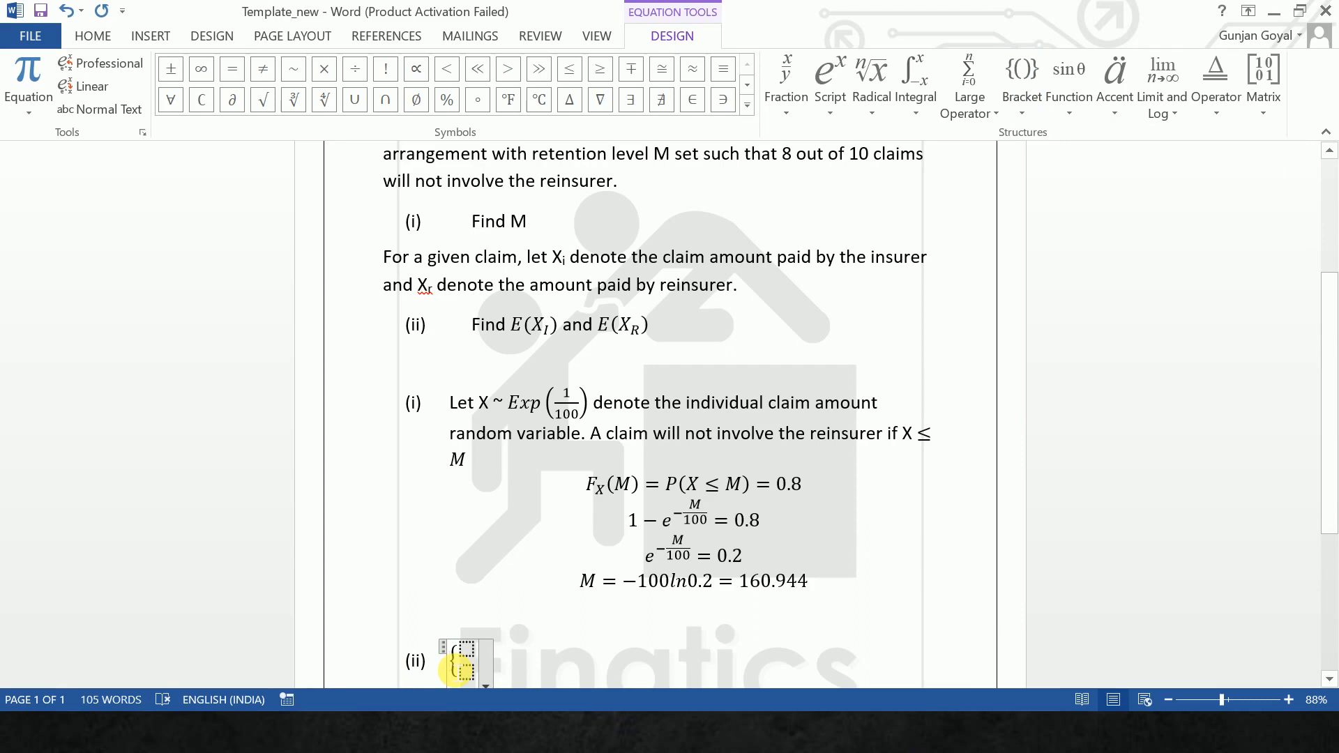
left_click(454, 666)
type("X_I")
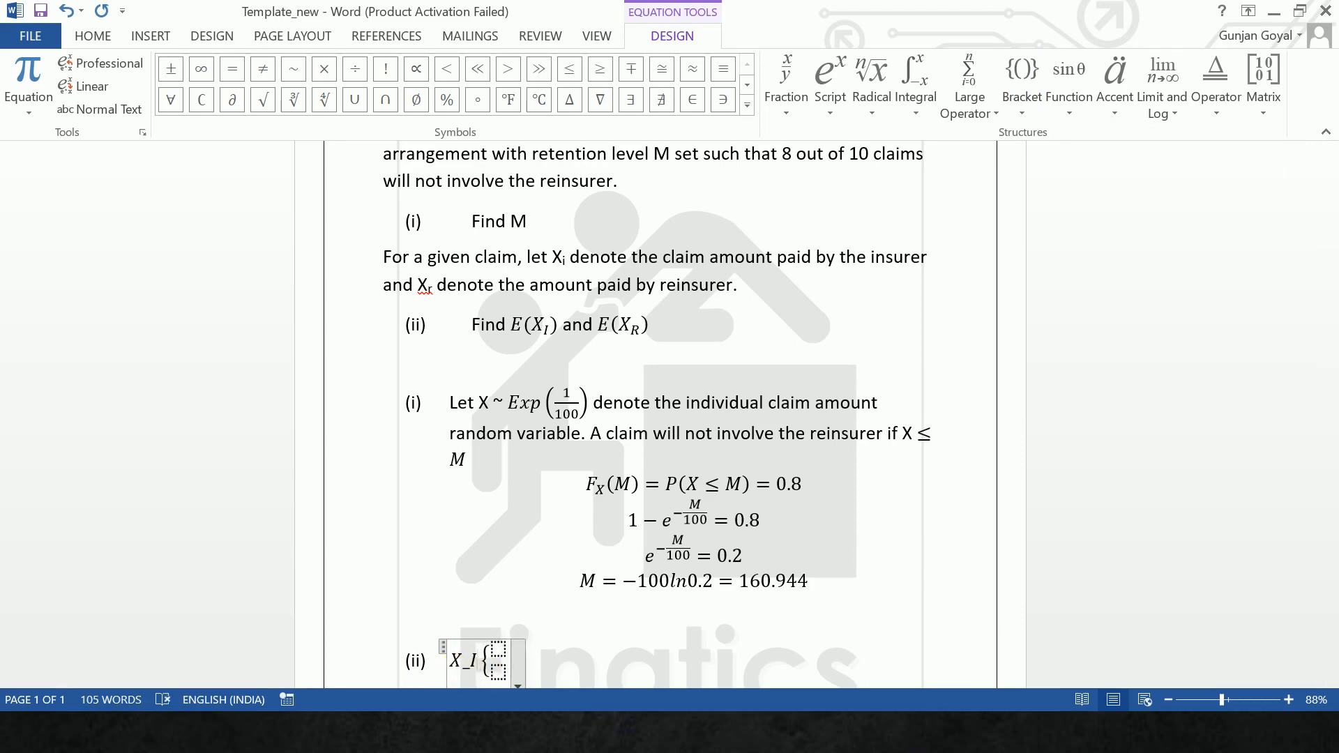
type(" =")
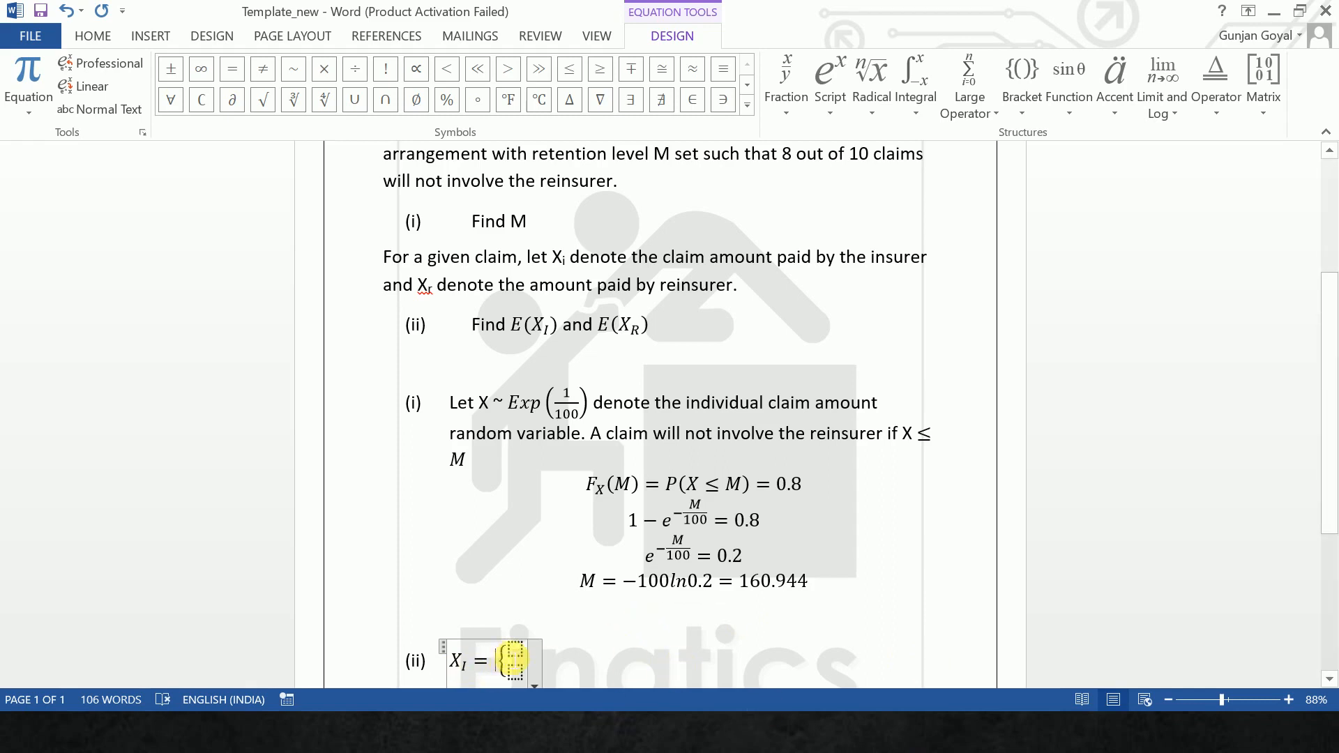
- Fill the two cases of X_I with "X if X ≤ M" and "M if X > M"
left_click(513, 654)
type("X i")
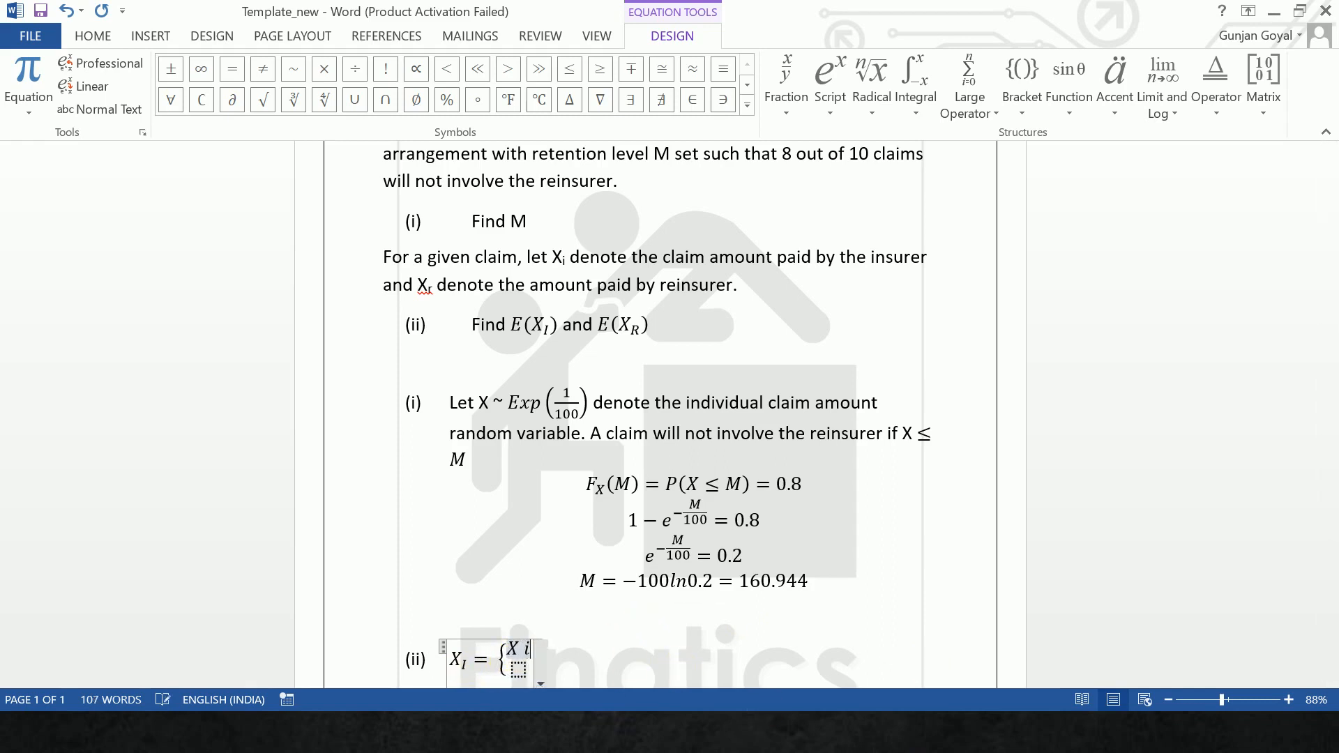
type("f X <")
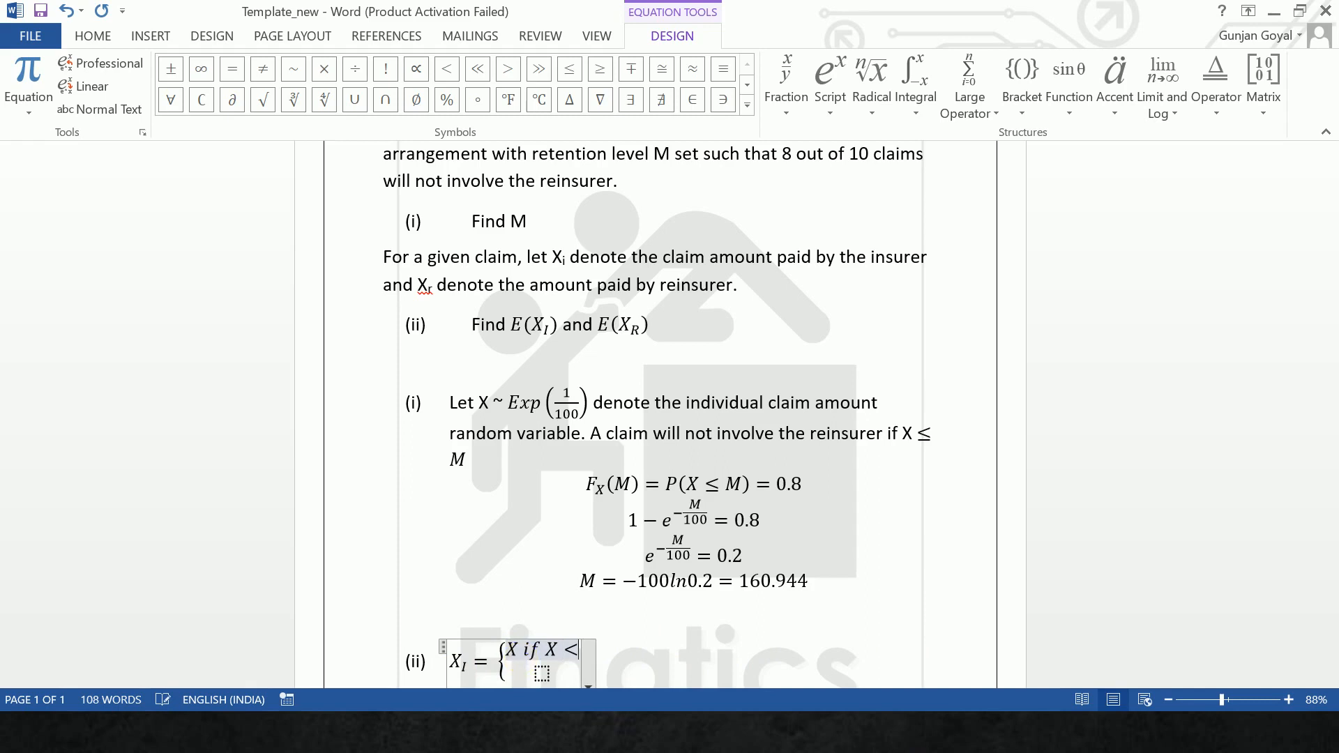
type("=M")
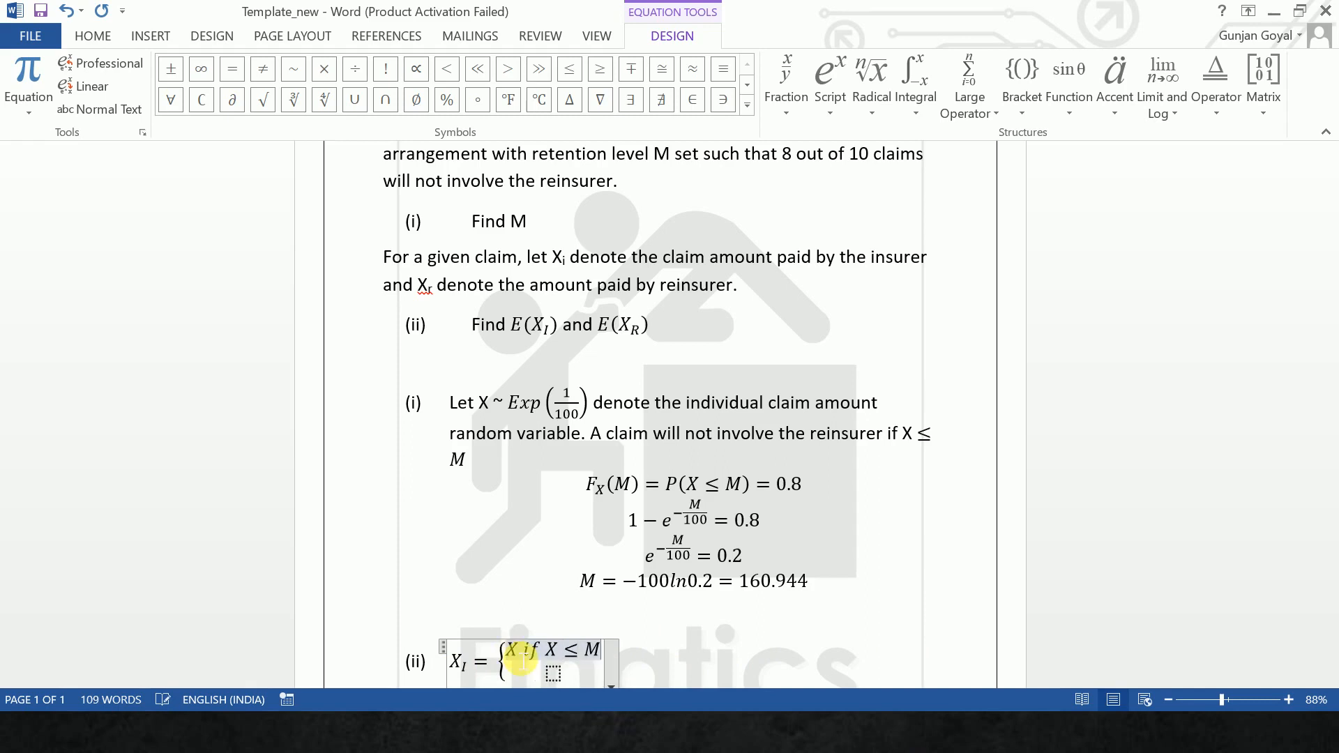
key("Down")
type("M if ")
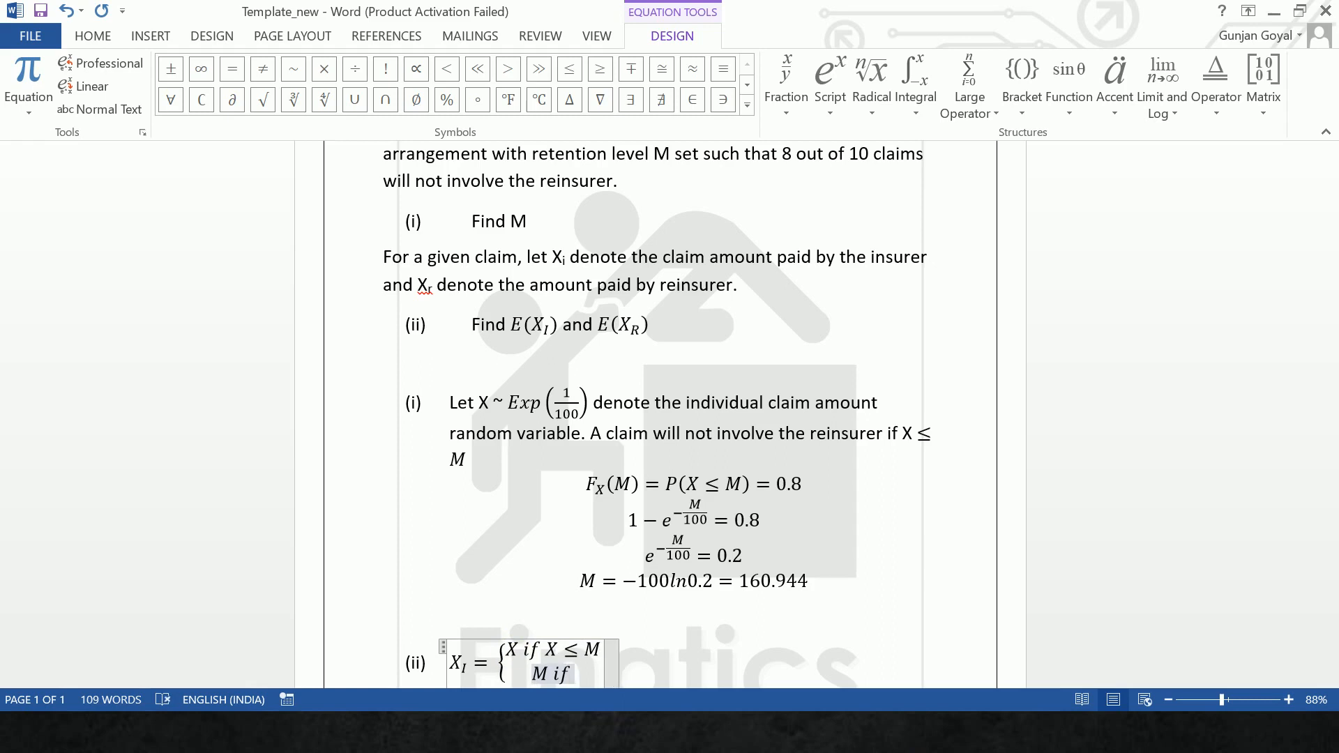
type("X > M")
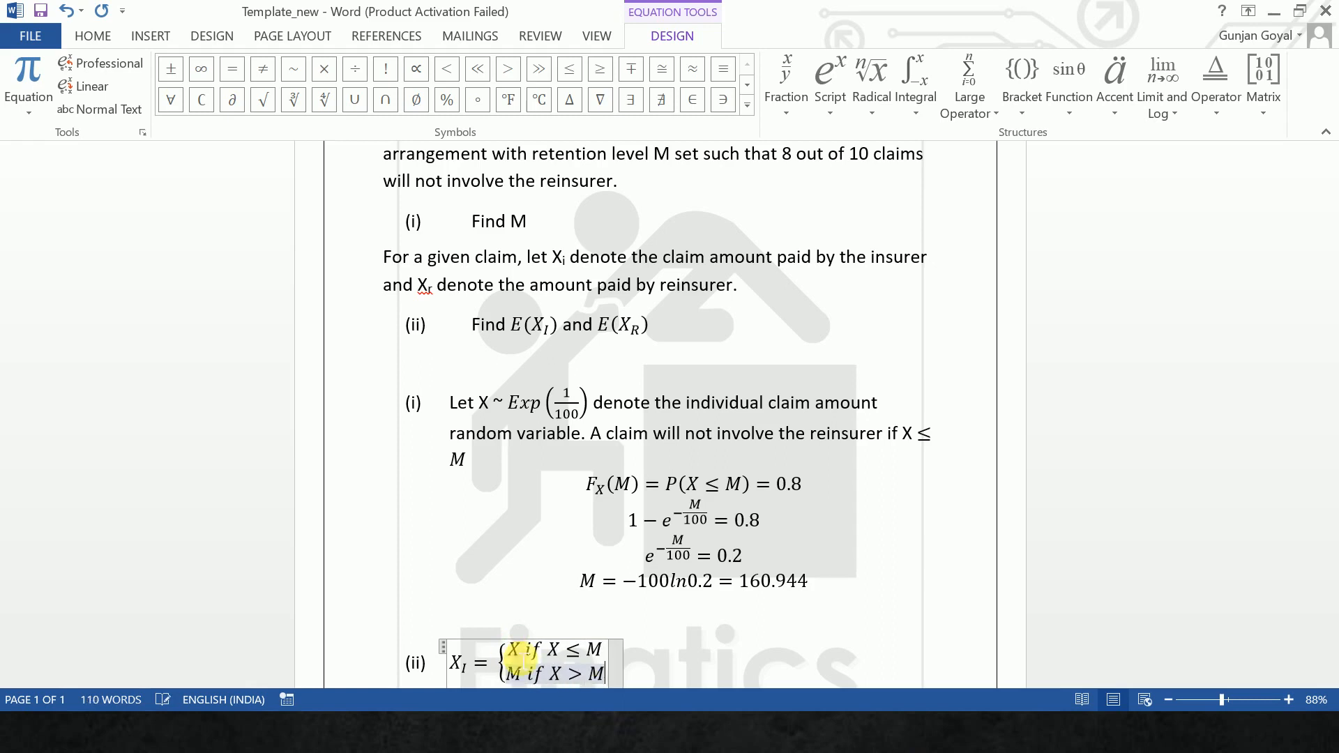
left_click(801, 658)
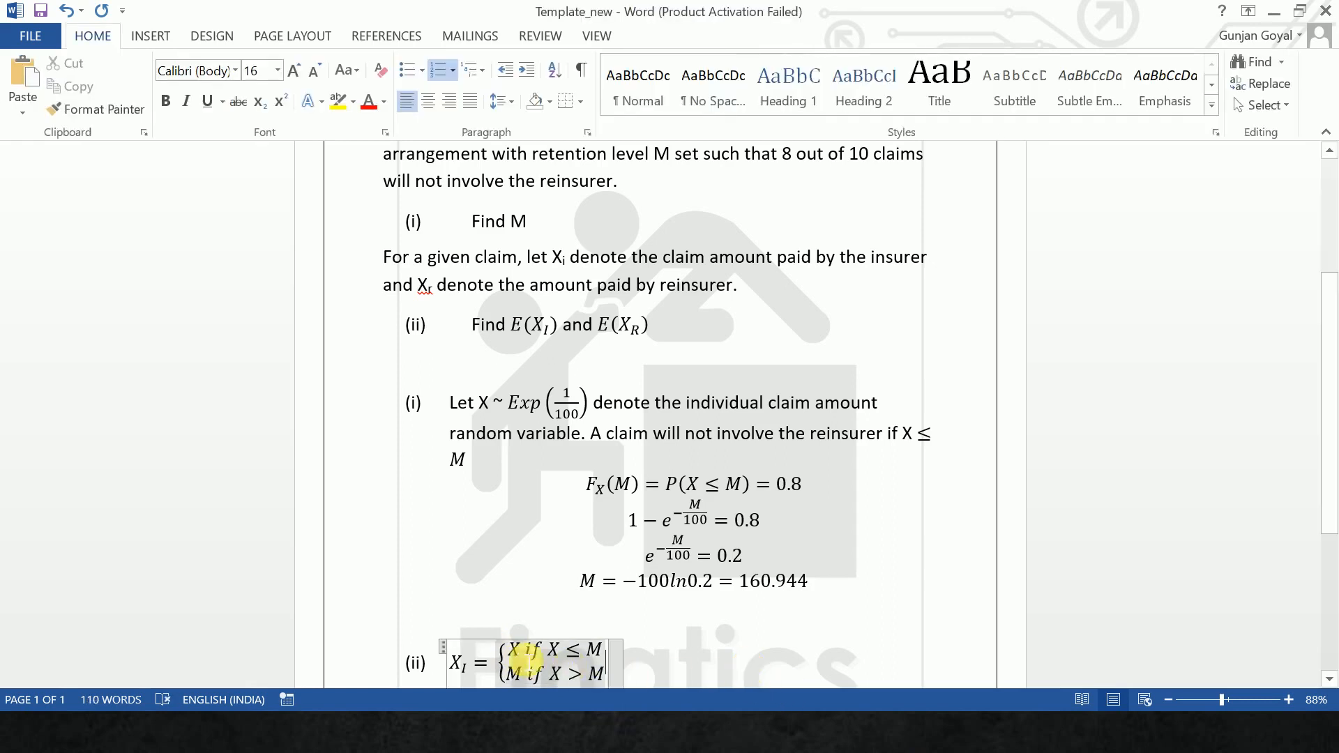
- Copy the X_I equation to the same line, two tab stops further along
mouse_move(526, 659)
left_mouse_down()
mouse_move(470, 663)
mouse_move(508, 674)
left_mouse_up()
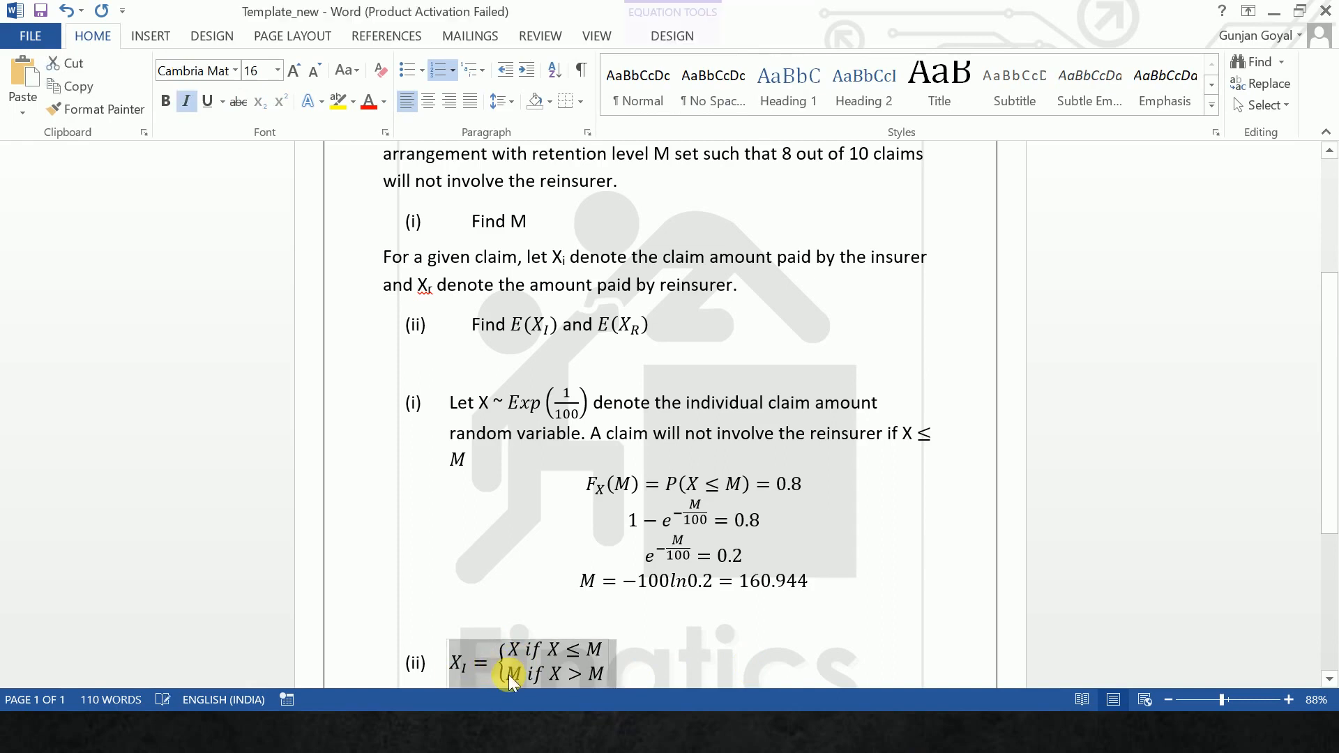
left_click(745, 674)
key("Tab")
key("Tab")
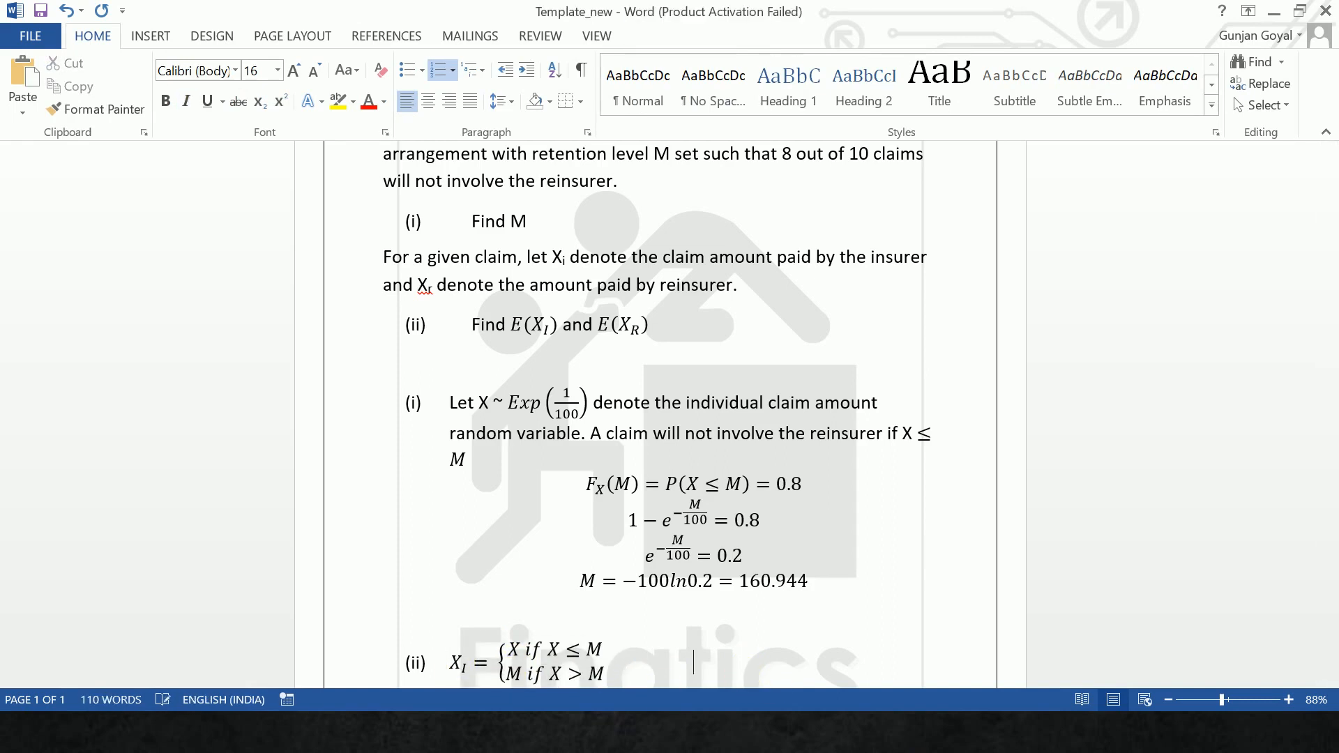
key("ctrl+v")
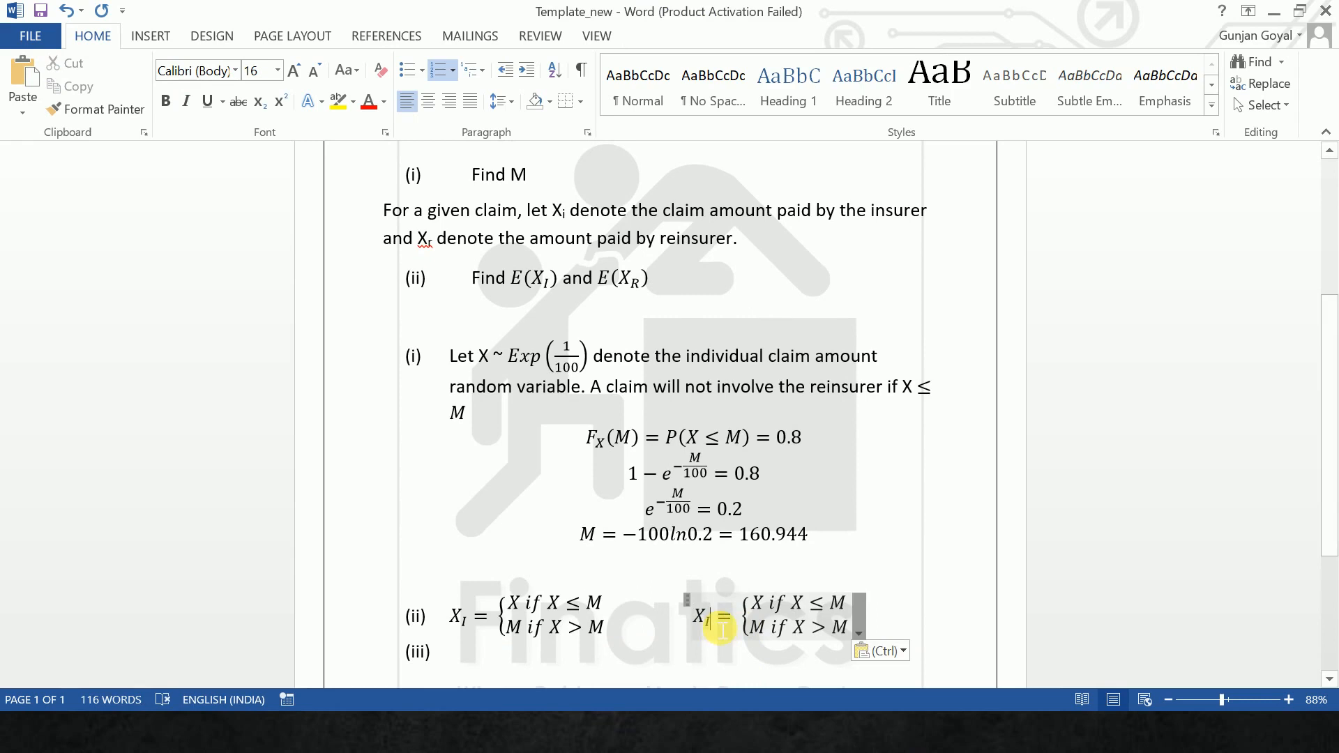
- Change the subscript of X in the copied equation to R
left_click(720, 630)
key("BackSpace")
type("R")
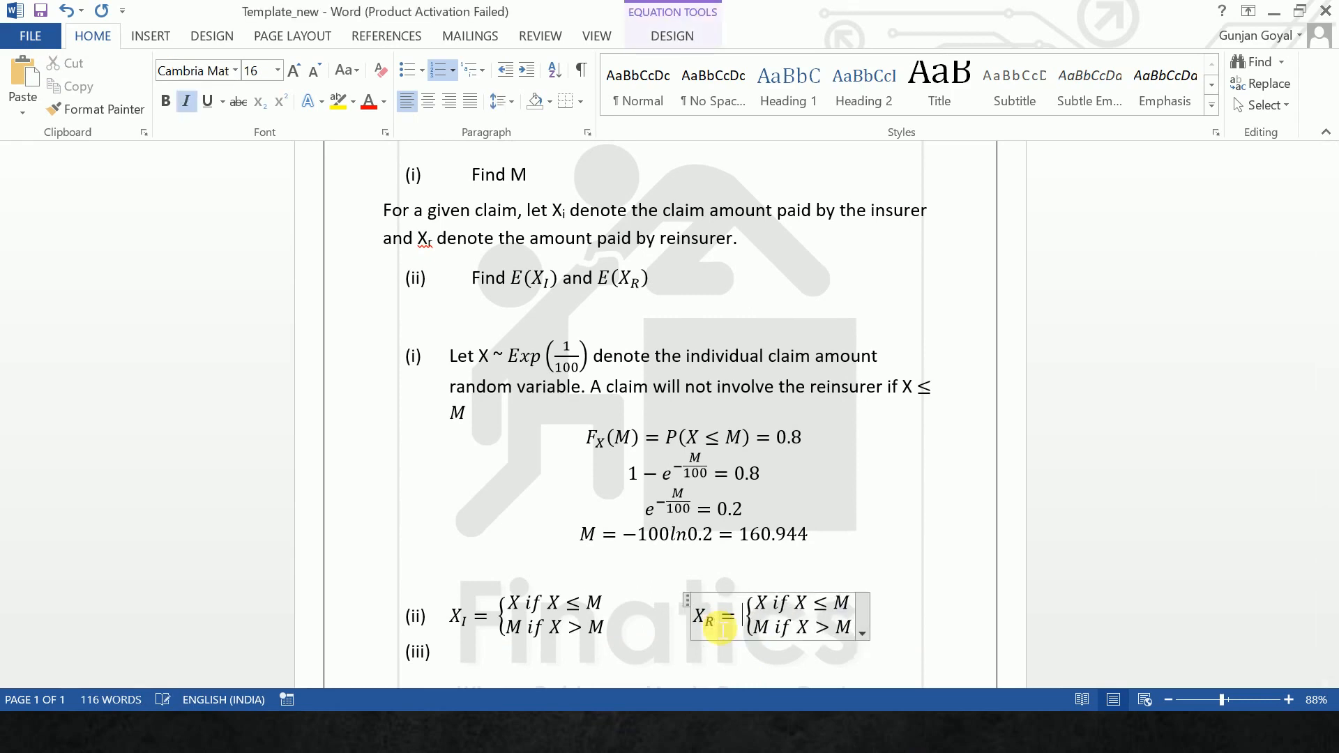
key("Right")
key("Up")
key("Up")
key("Up")
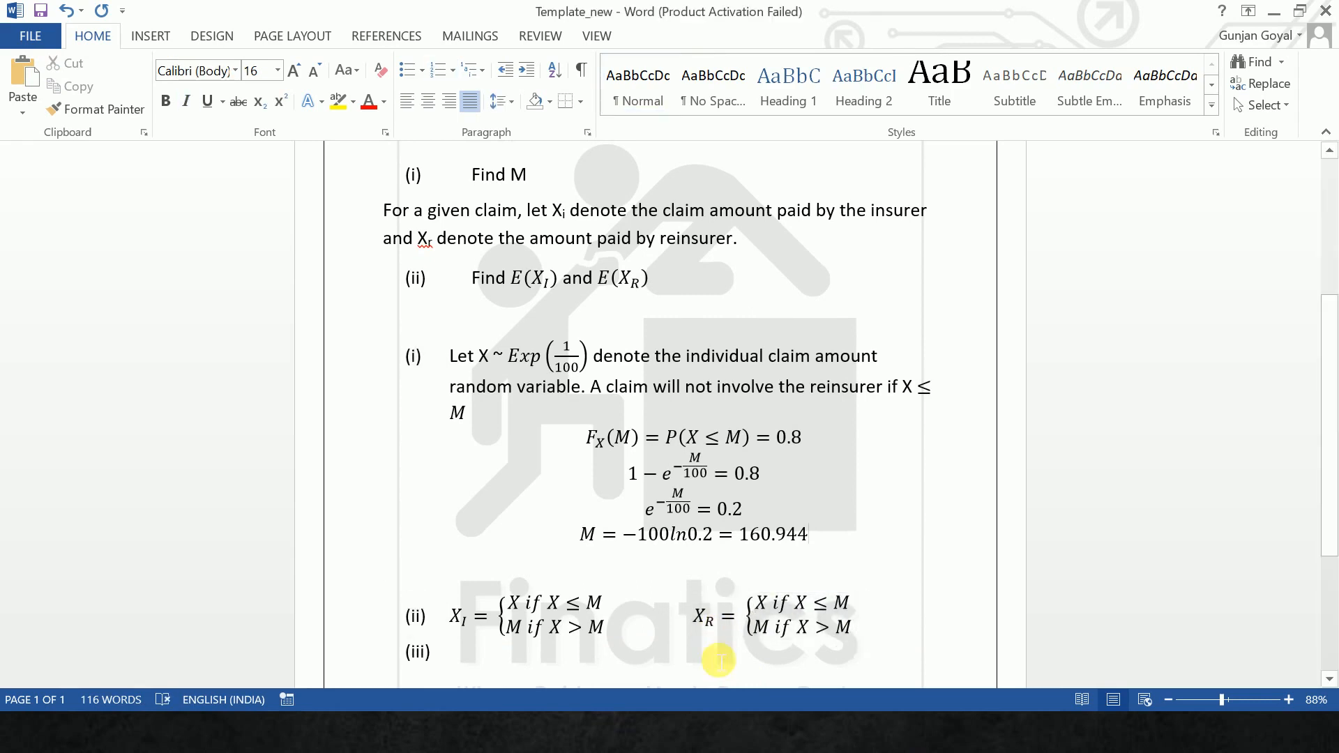
- Change the X_R cases to "0 if X ≤ M" and "X − M if X > M", and remove the (iii) numbering from the line below
left_click(771, 613)
key("BackSpace")
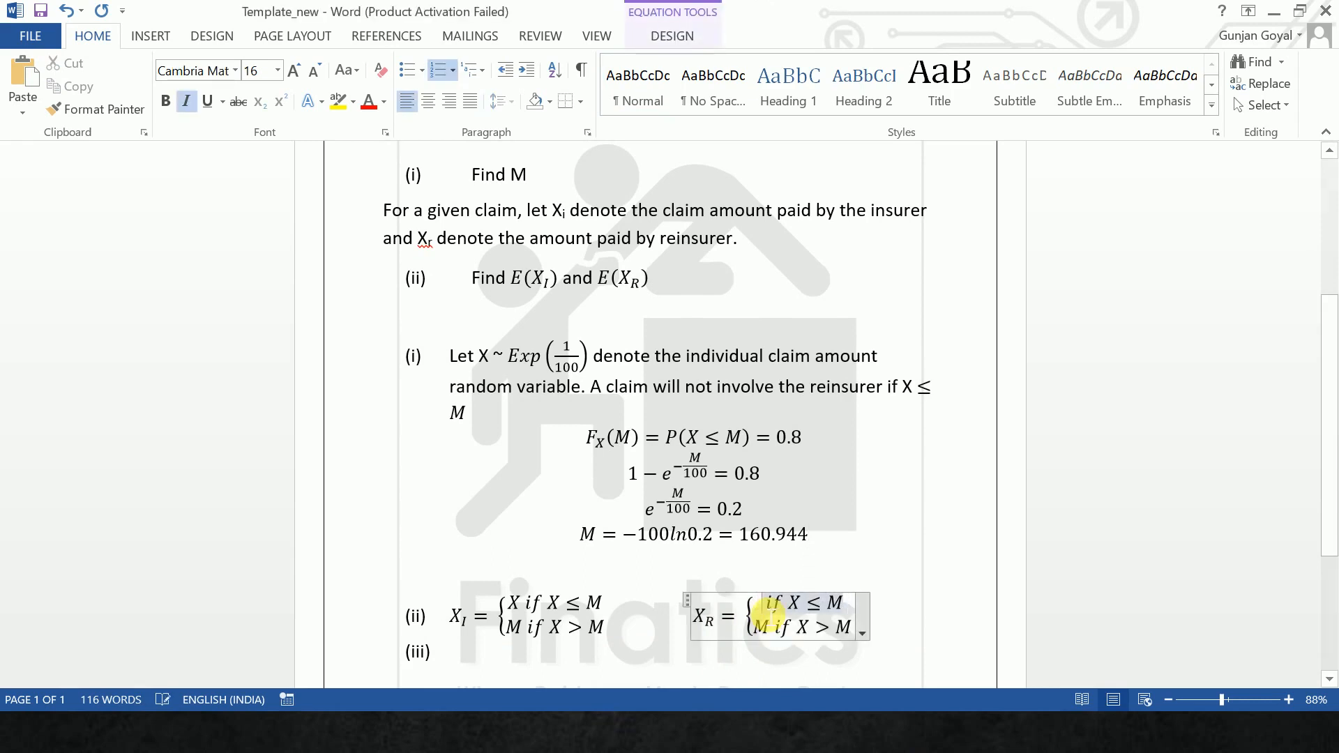
type("0")
left_click(755, 626)
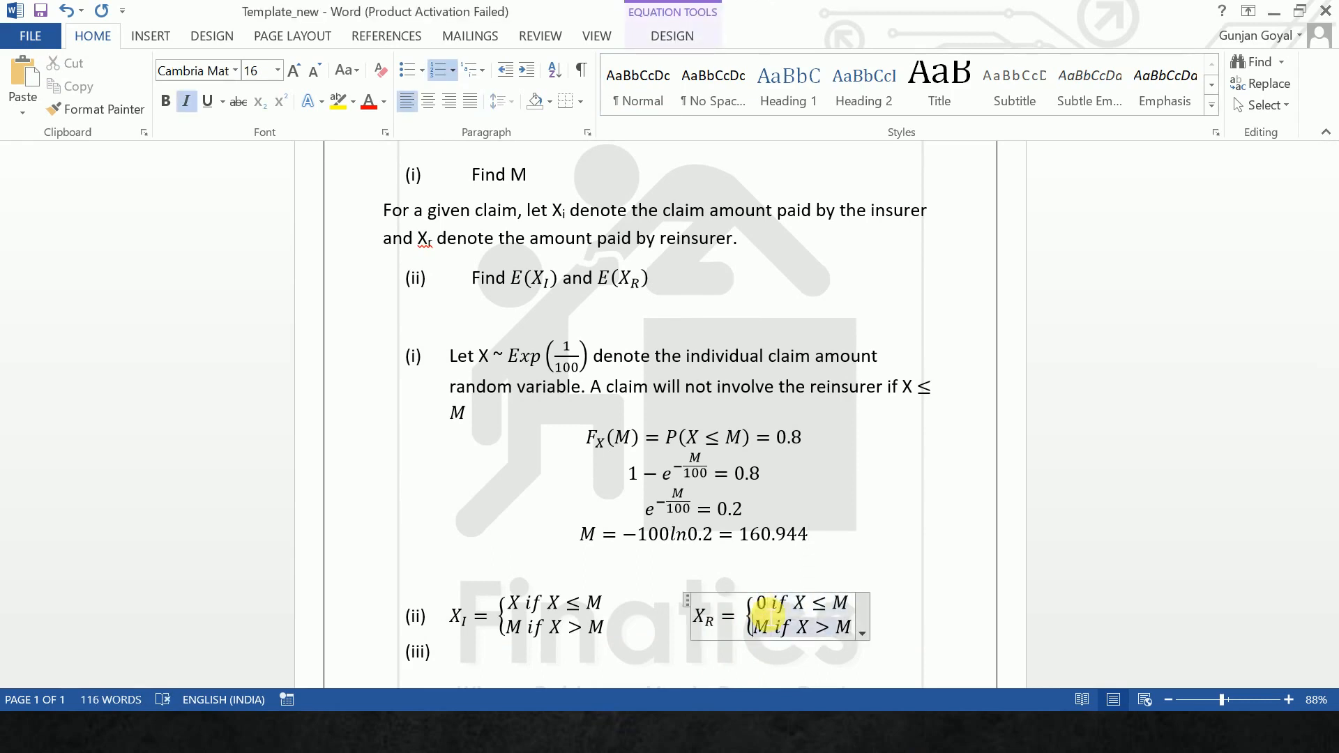
type("X-")
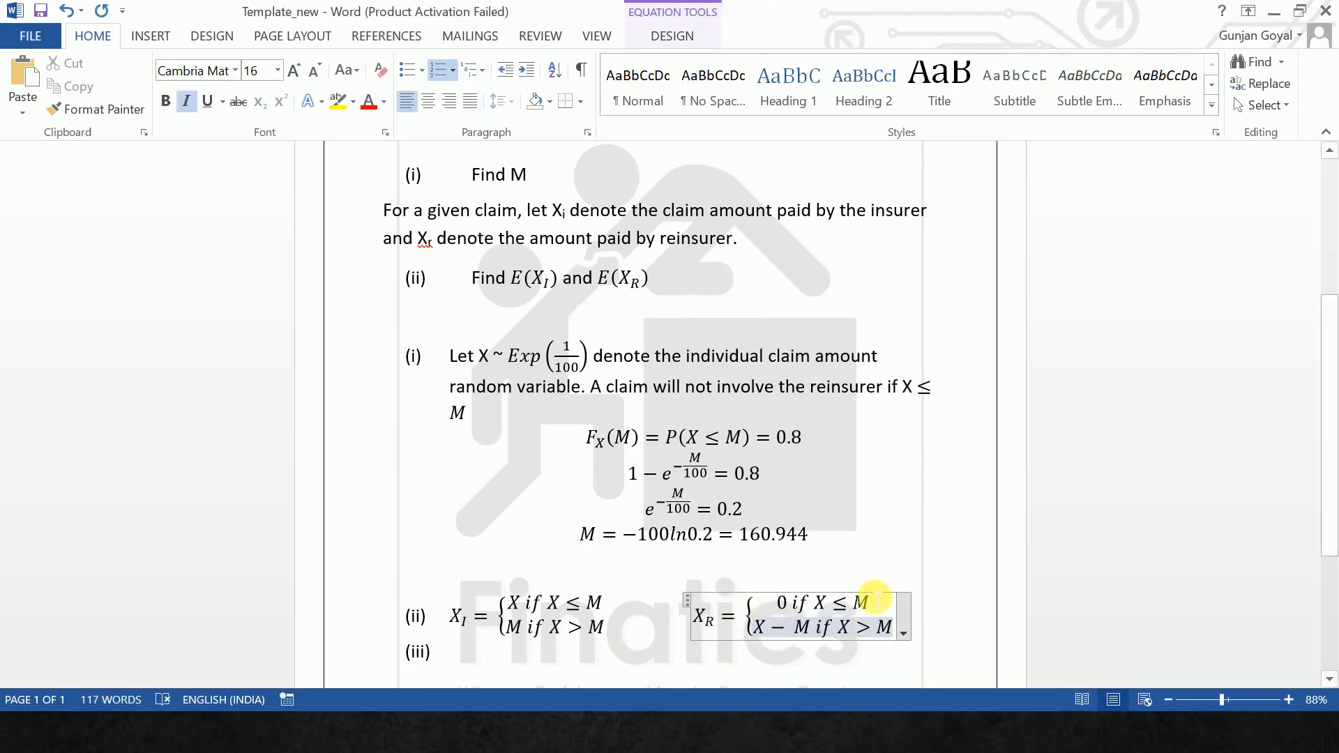
left_click(474, 661)
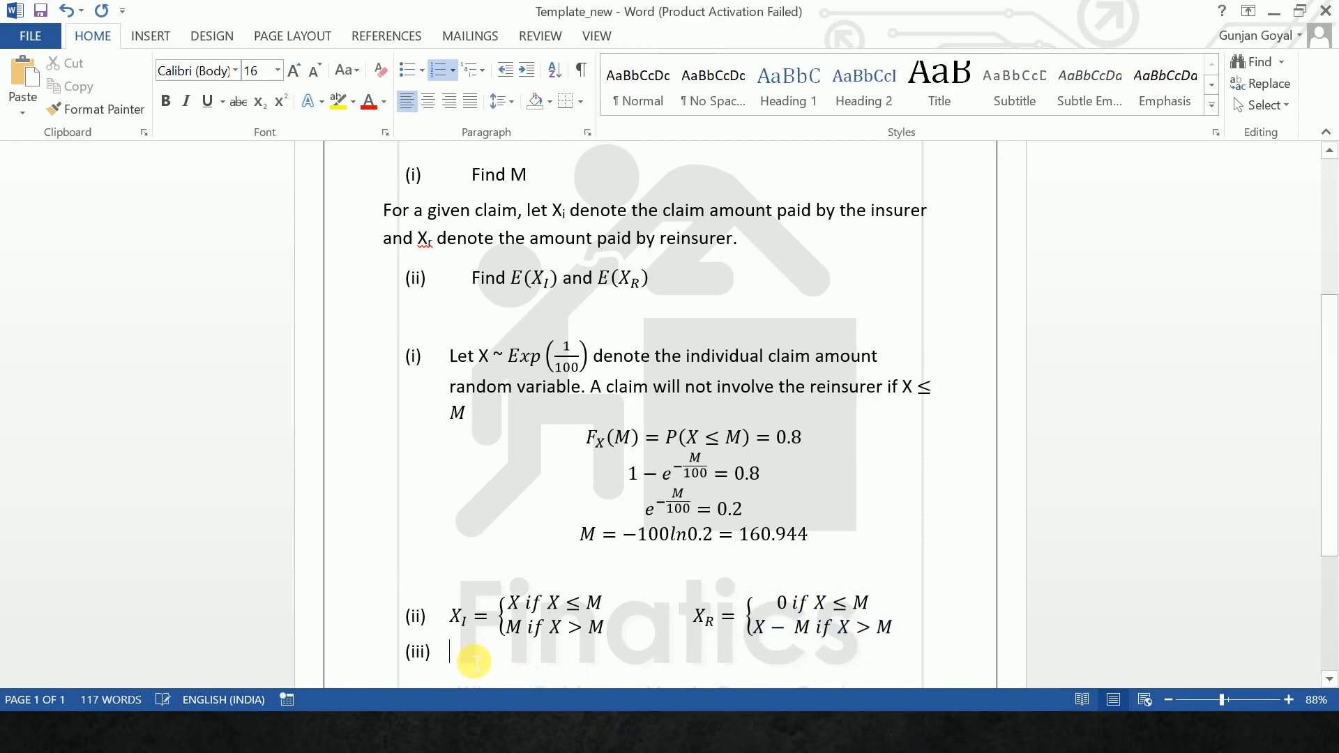
key("BackSpace")
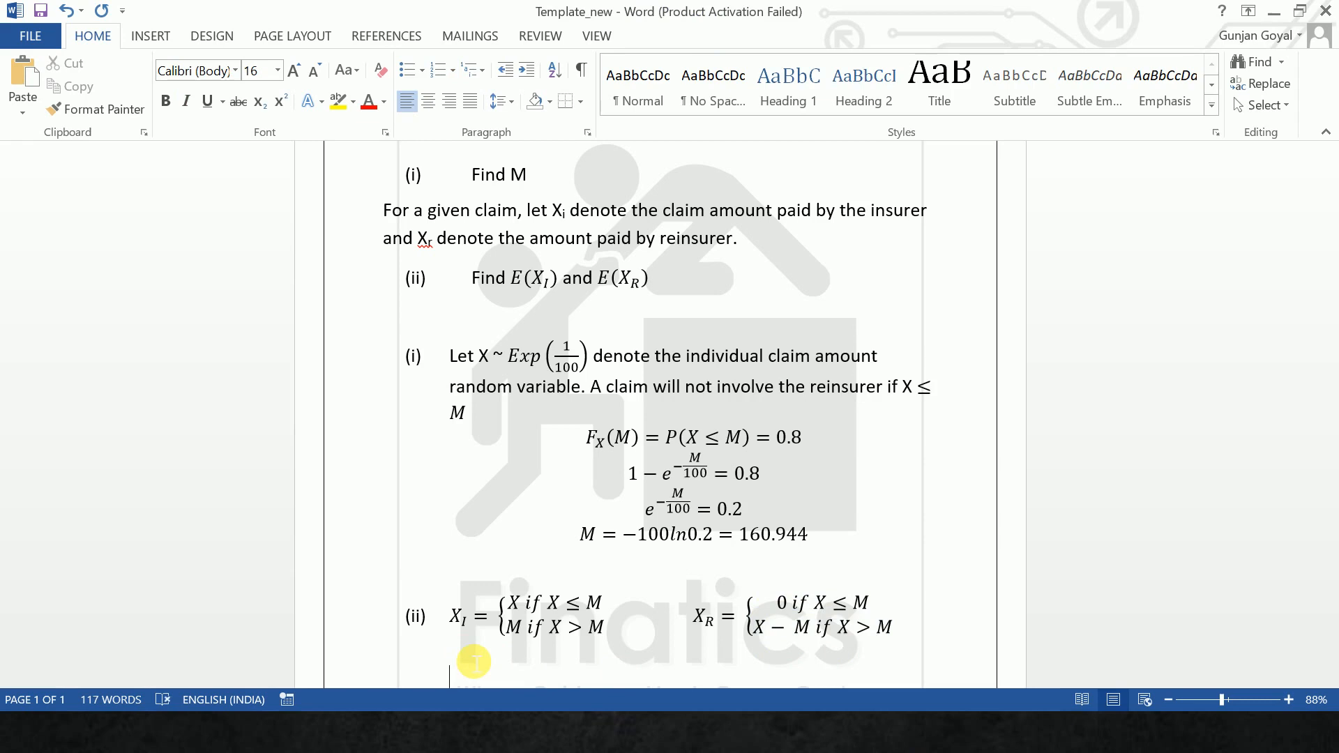
- Begin a new equation below the X_I and X_R definitions reading "E(X_I) ="
key("alt+equal")
type("E(")
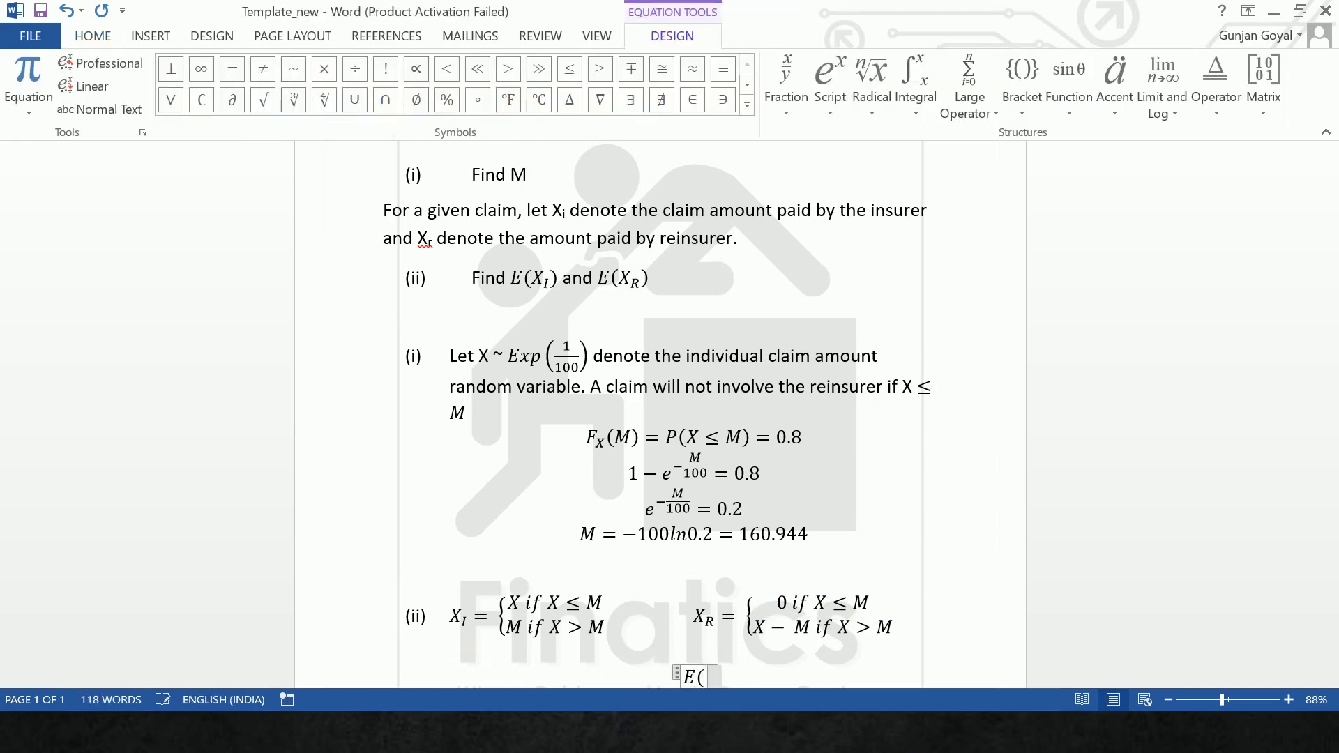
type("X_")
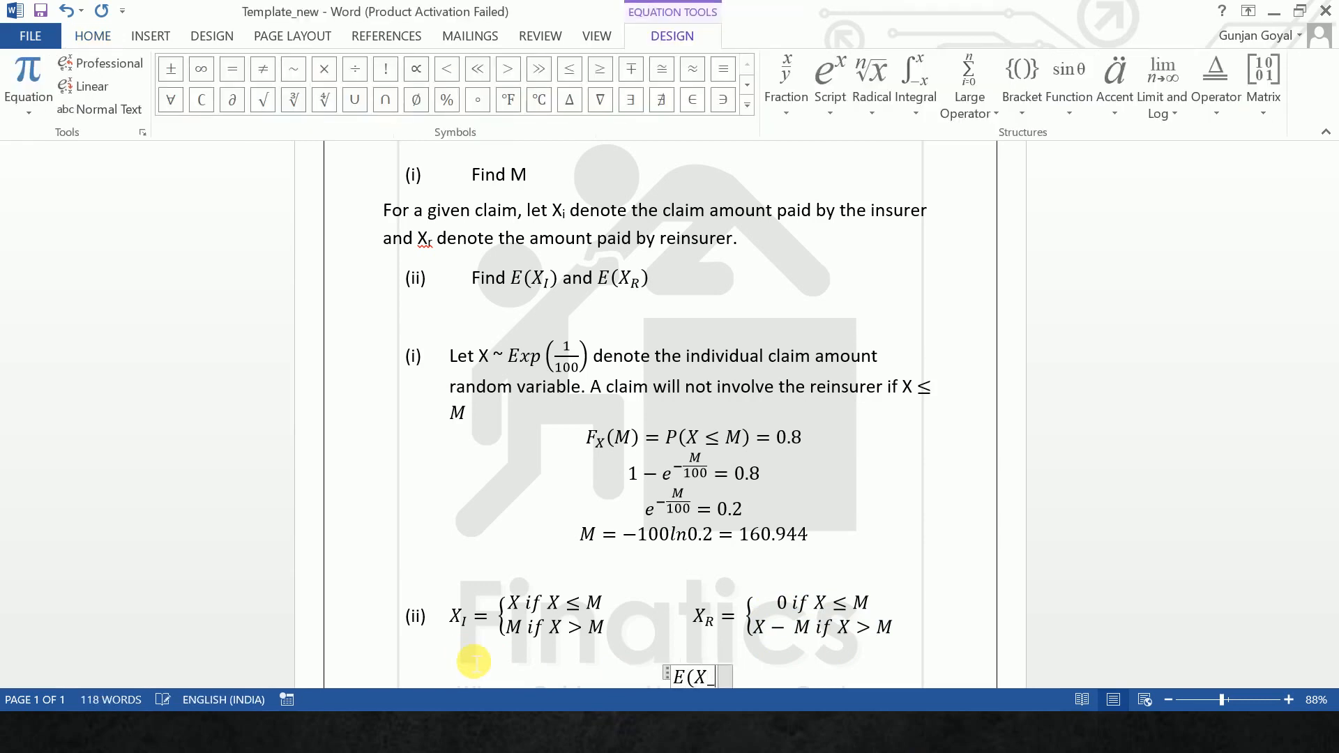
type("I) =")
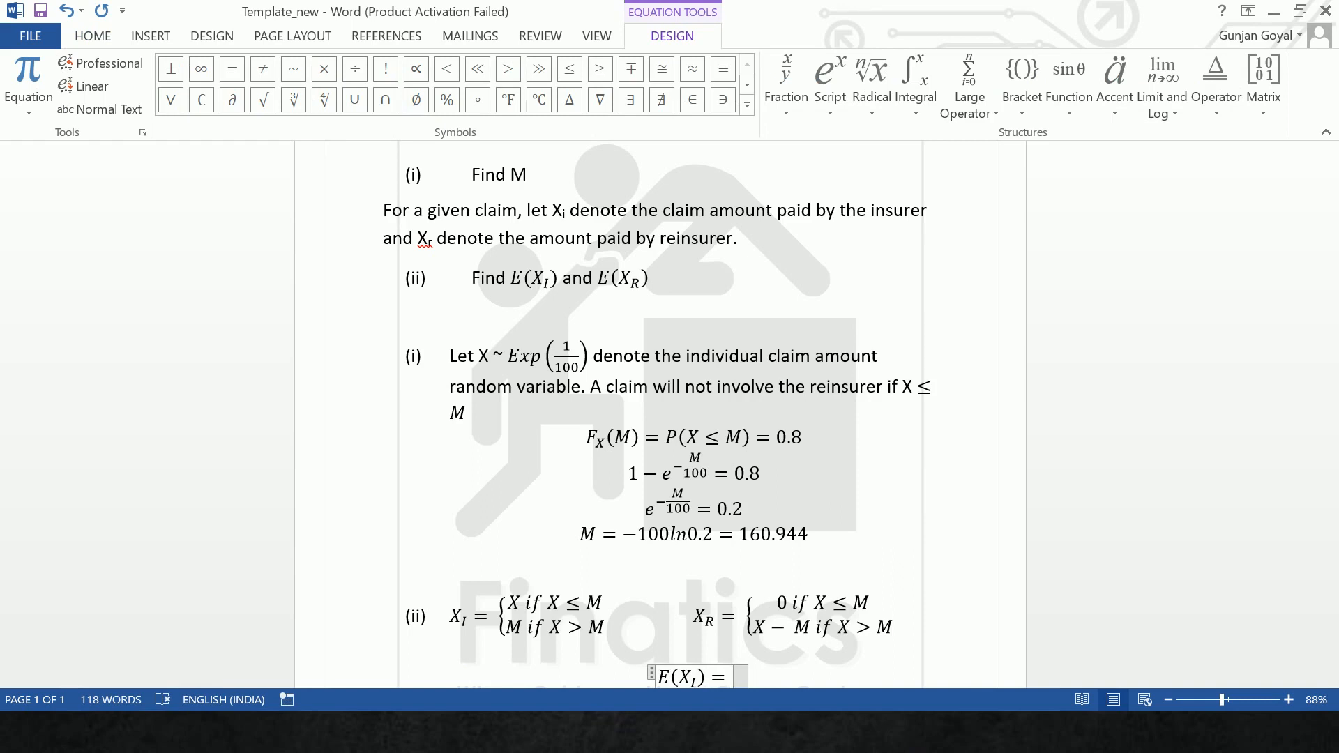
- Add an integral with limits 0 and M after the equals sign of E(X_I)
type("\\int")
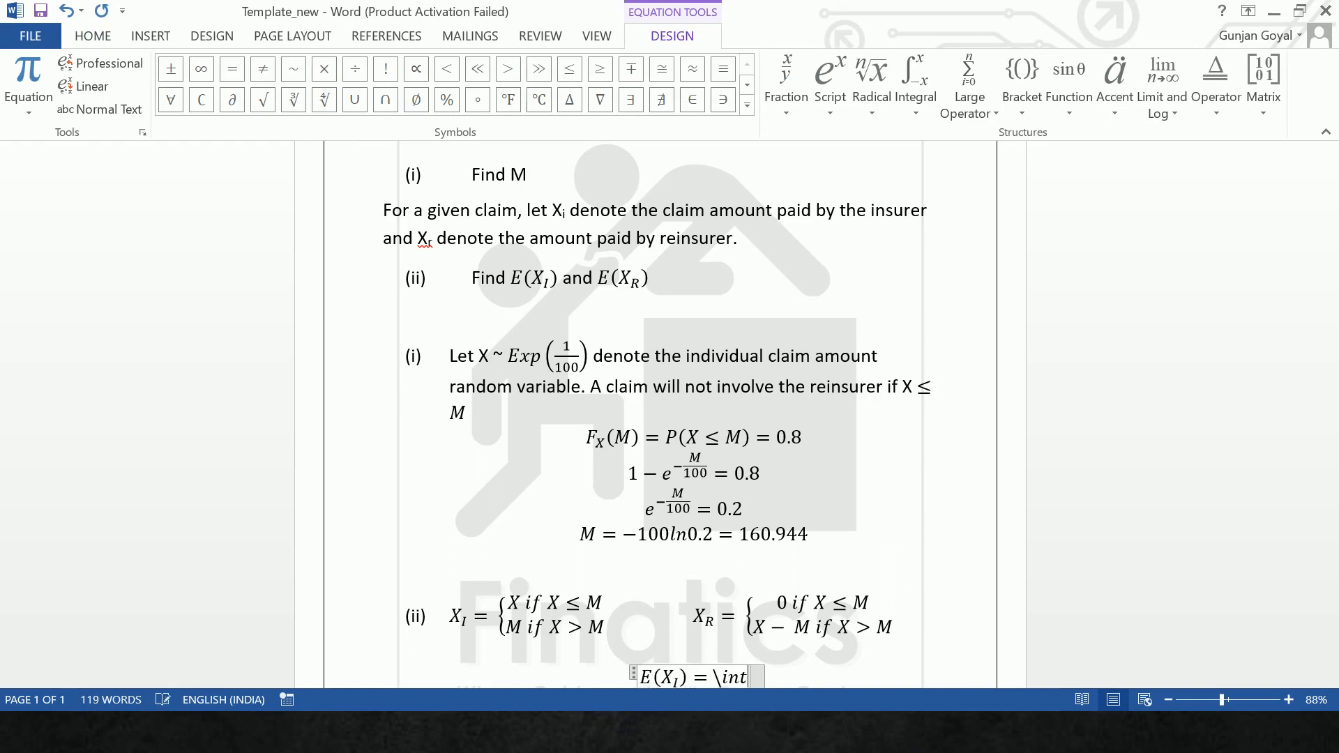
type(" _a")
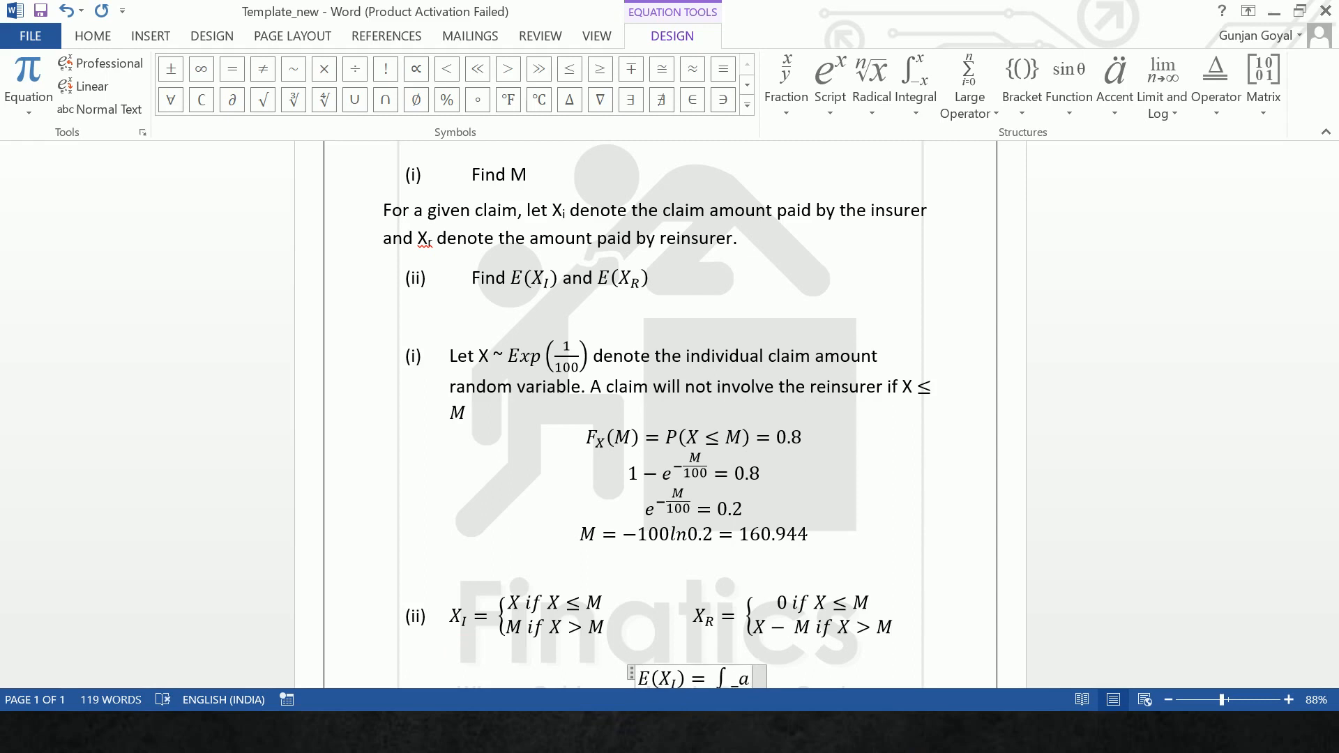
key("BackSpace")
type("0^M")
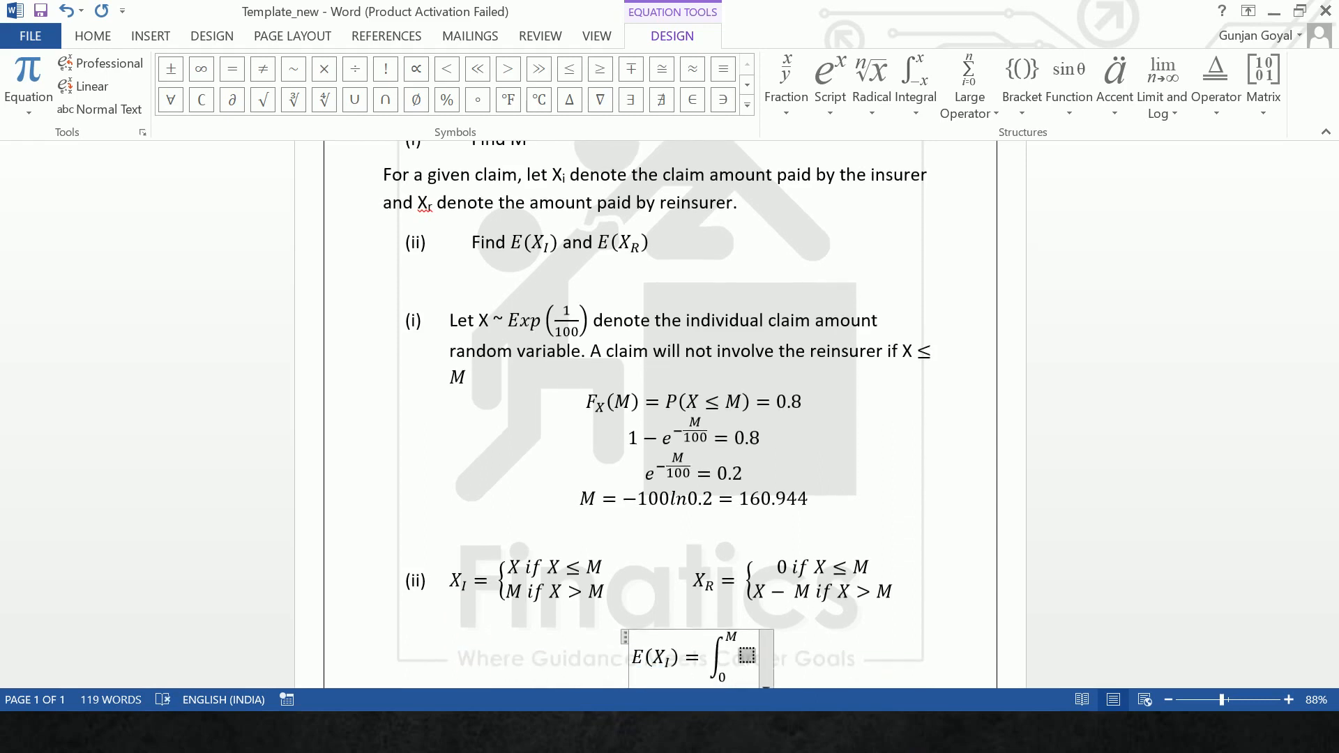
type(" x")
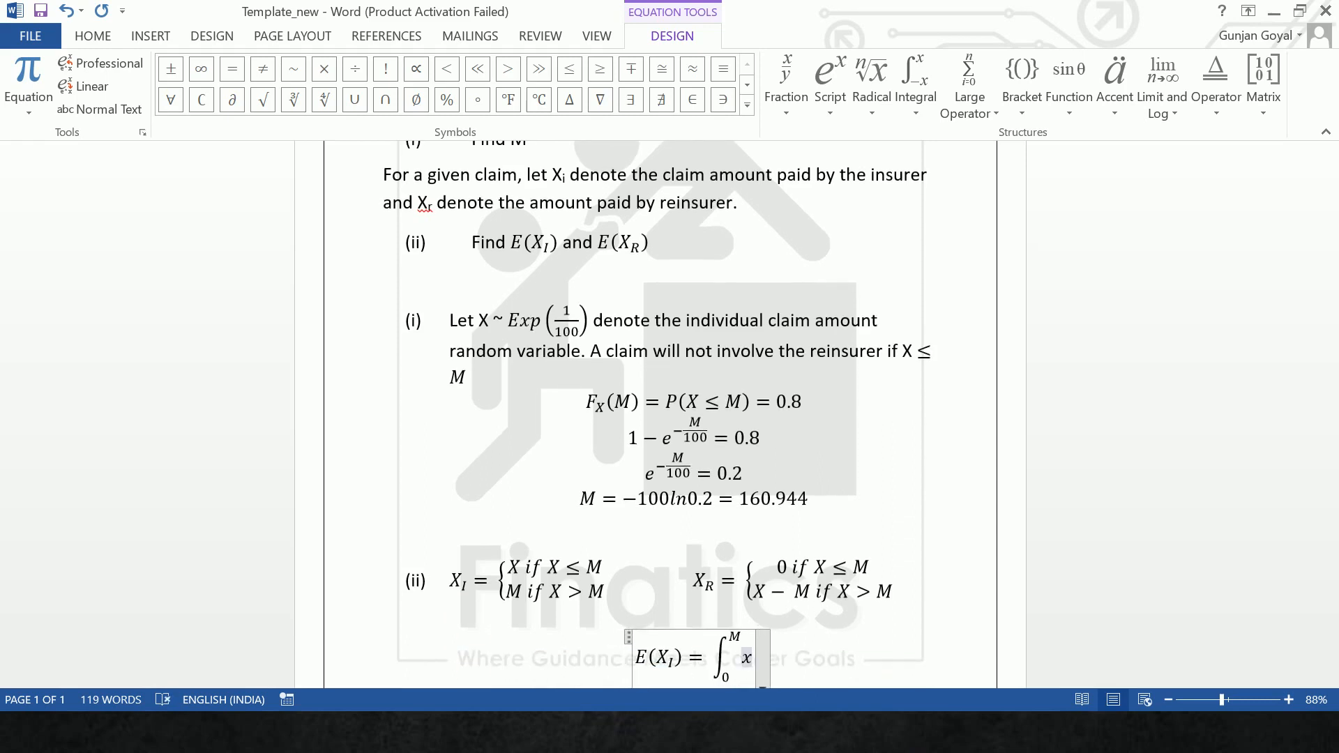
type("f")
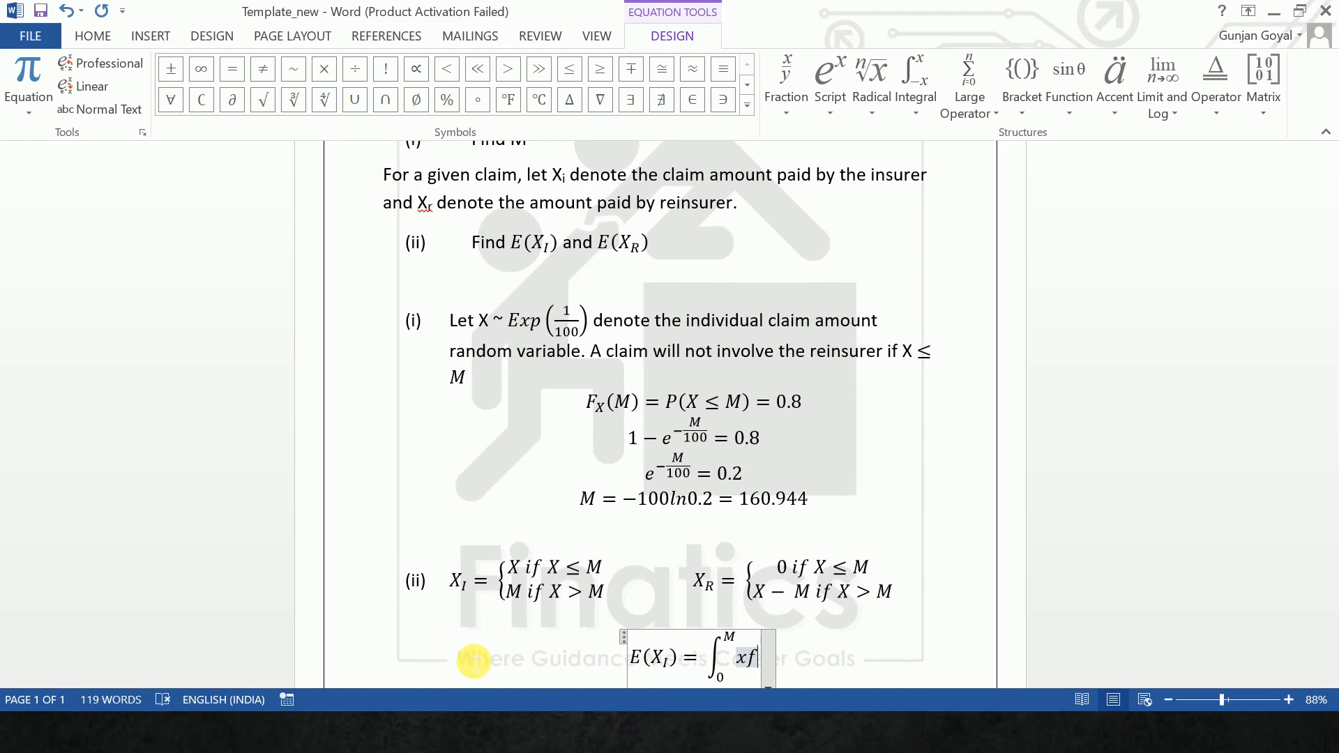
type("_X")
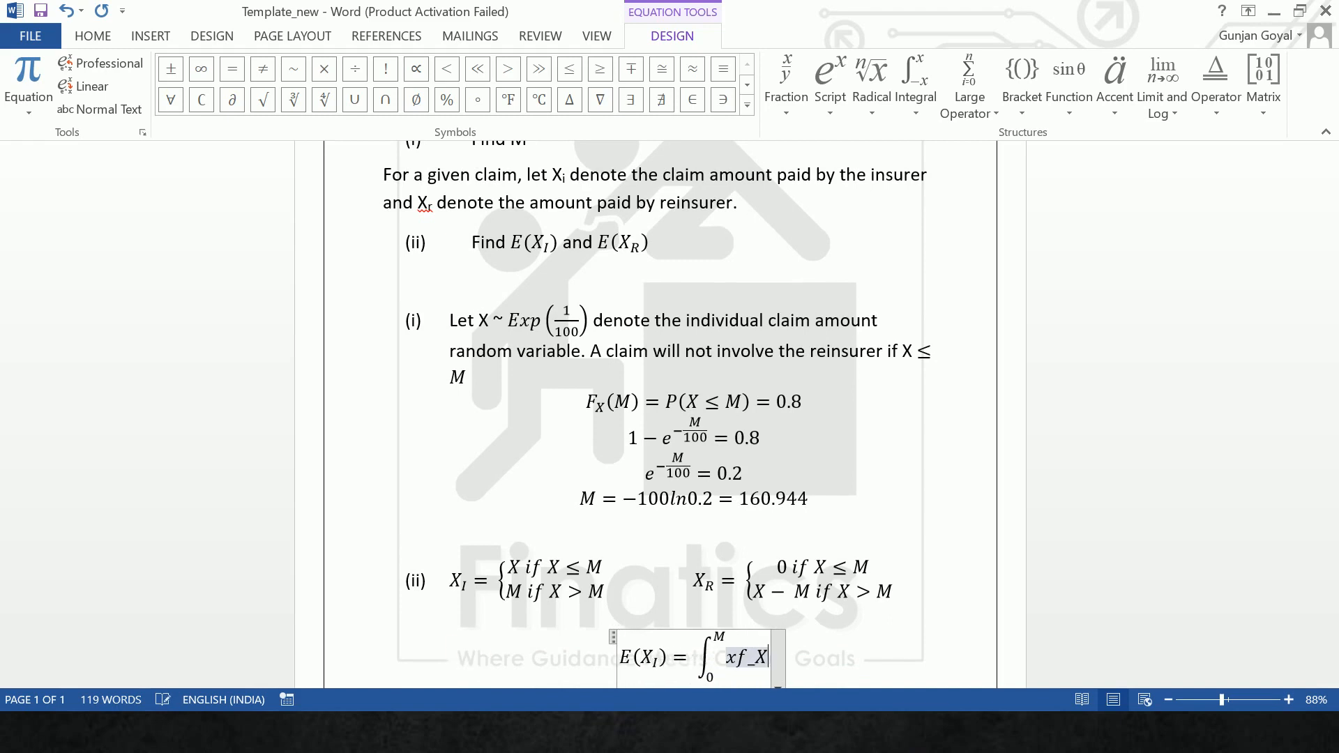
type("(")
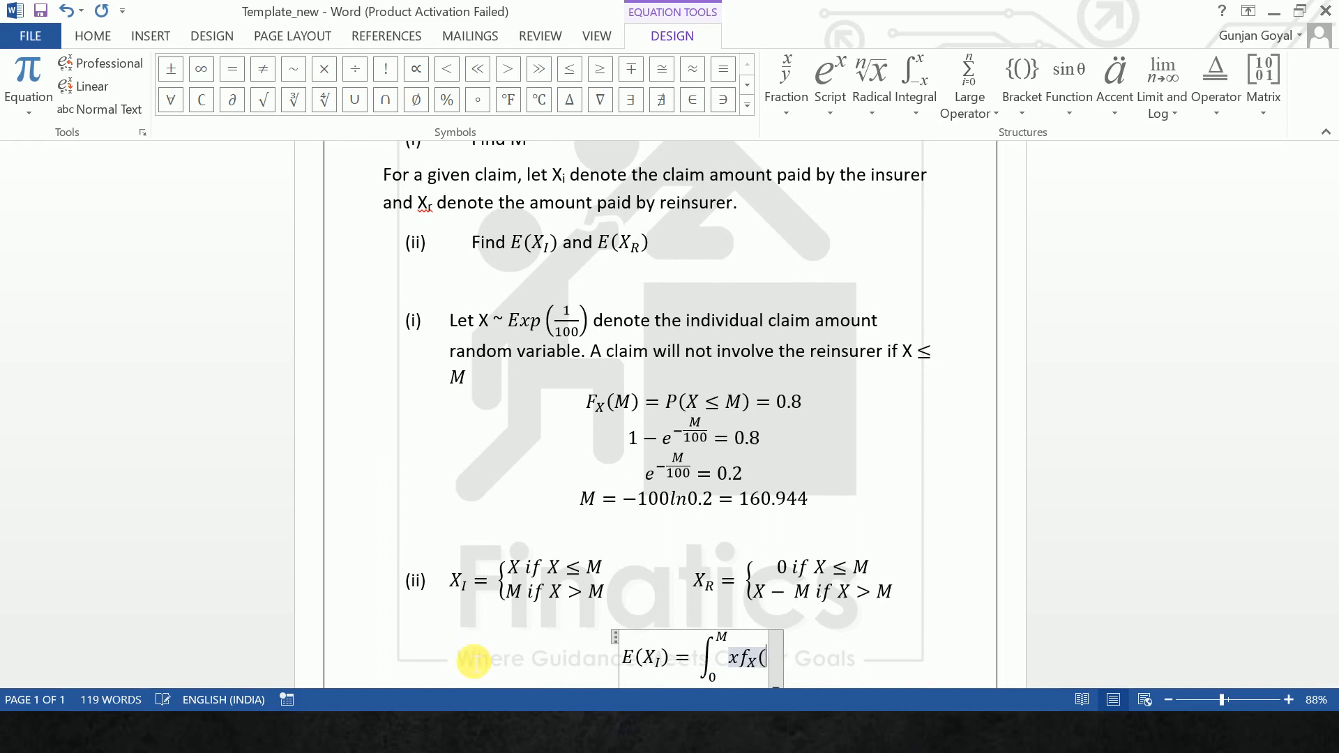
type("x)dx")
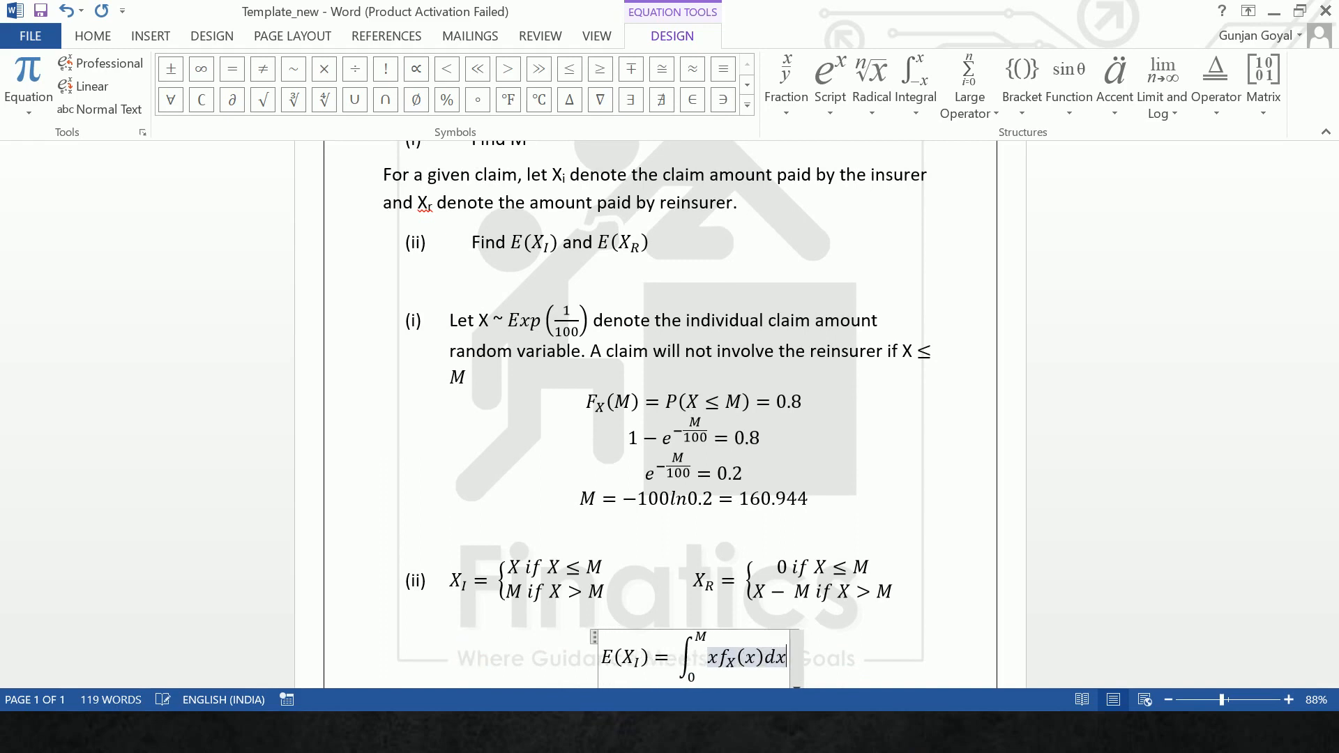
type(" + ")
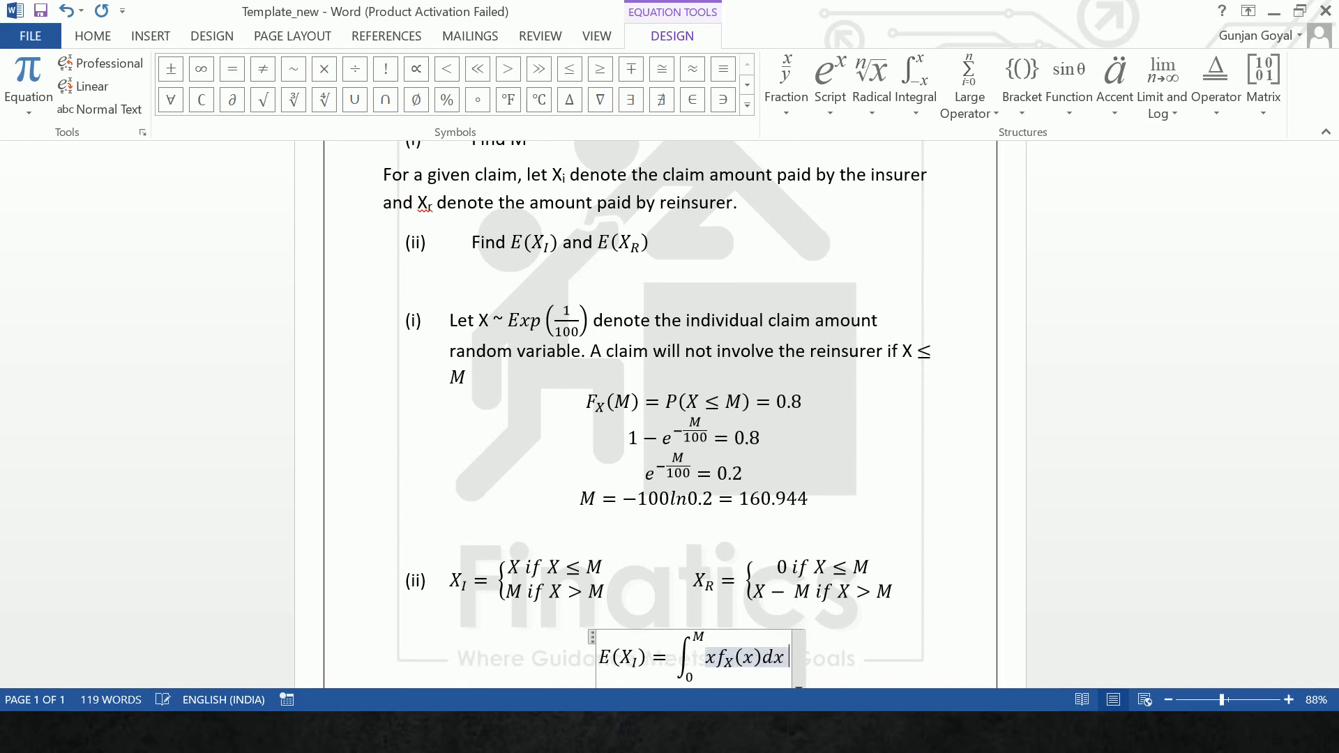
type("\\int")
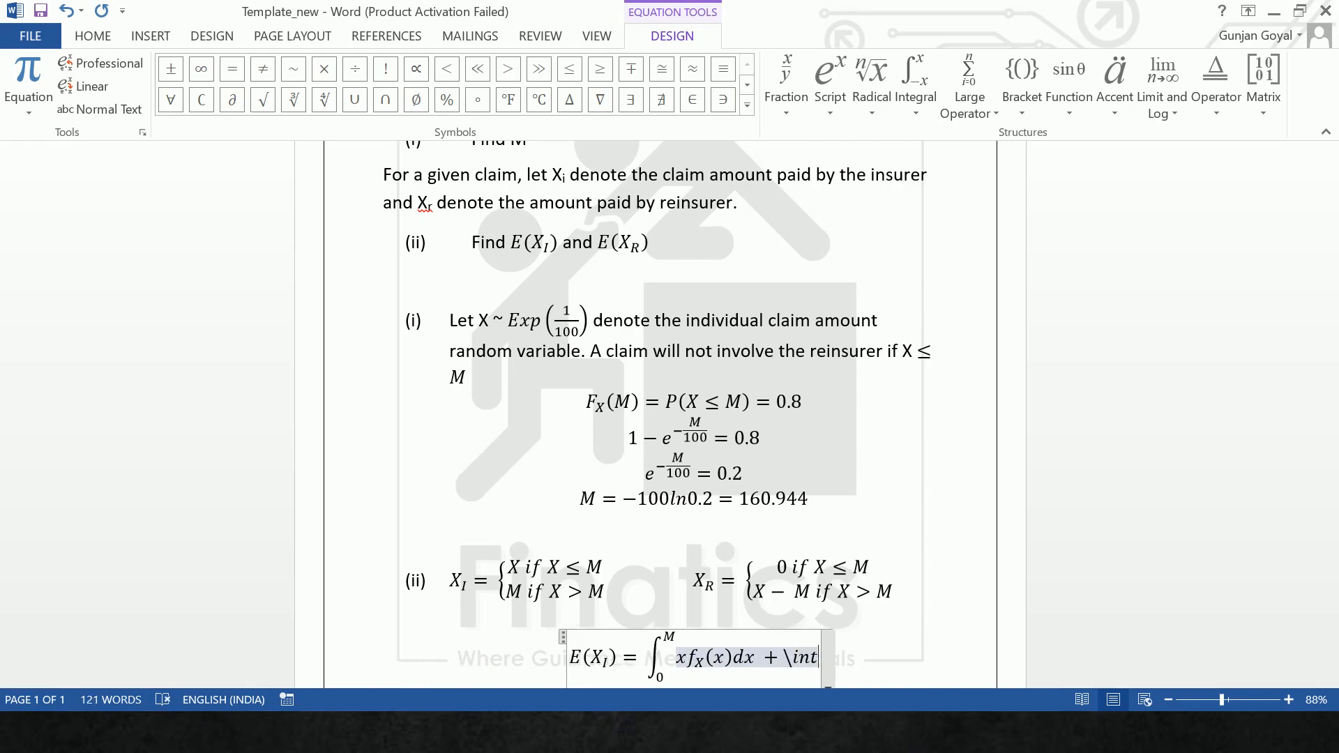
- Add a plus sign and a second integral with lower limit M and "\inf" as its upper limit
left_click(473, 661)
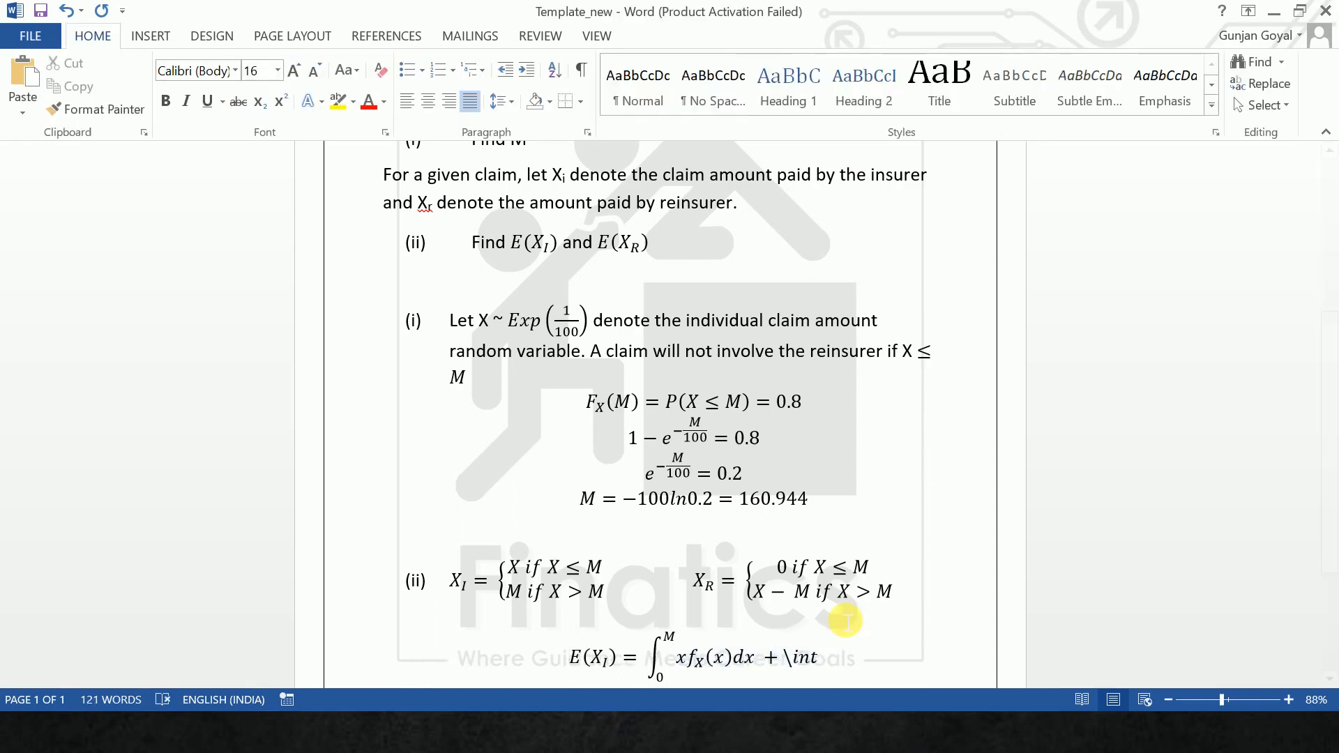
left_click(819, 662)
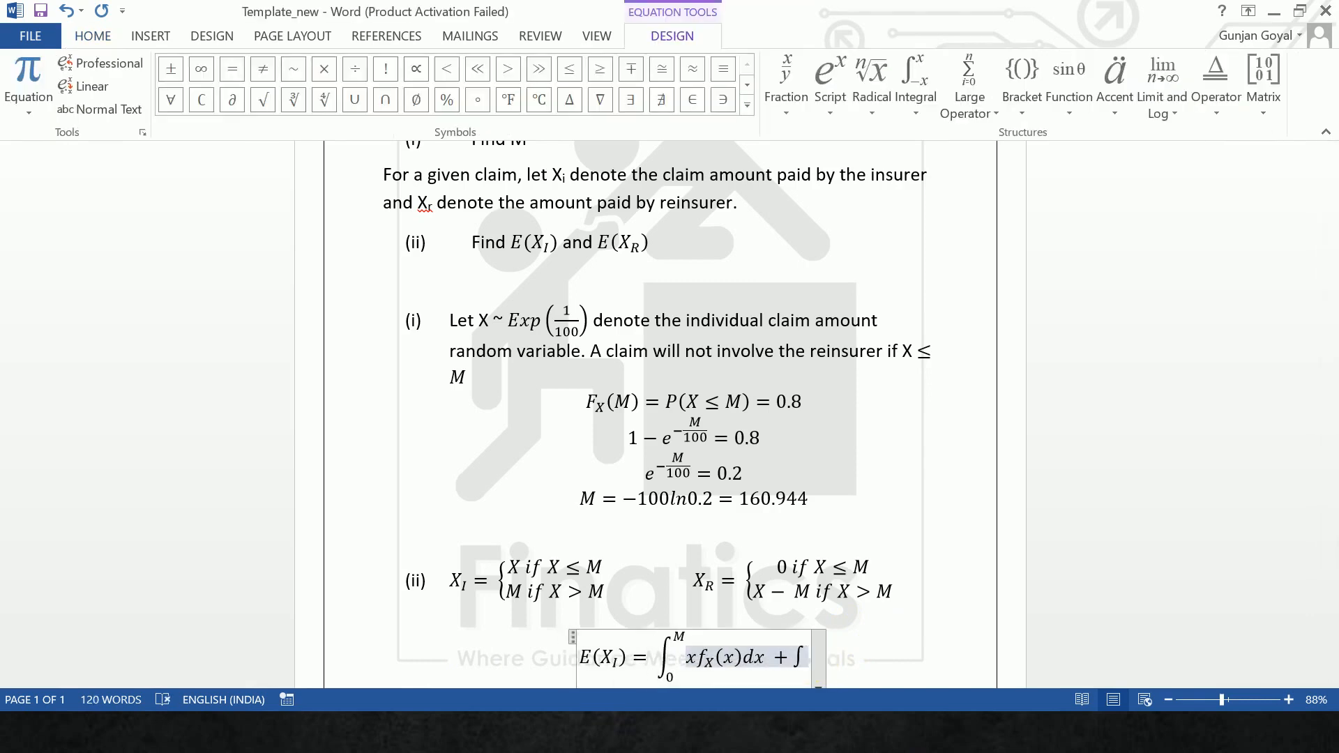
type("M")
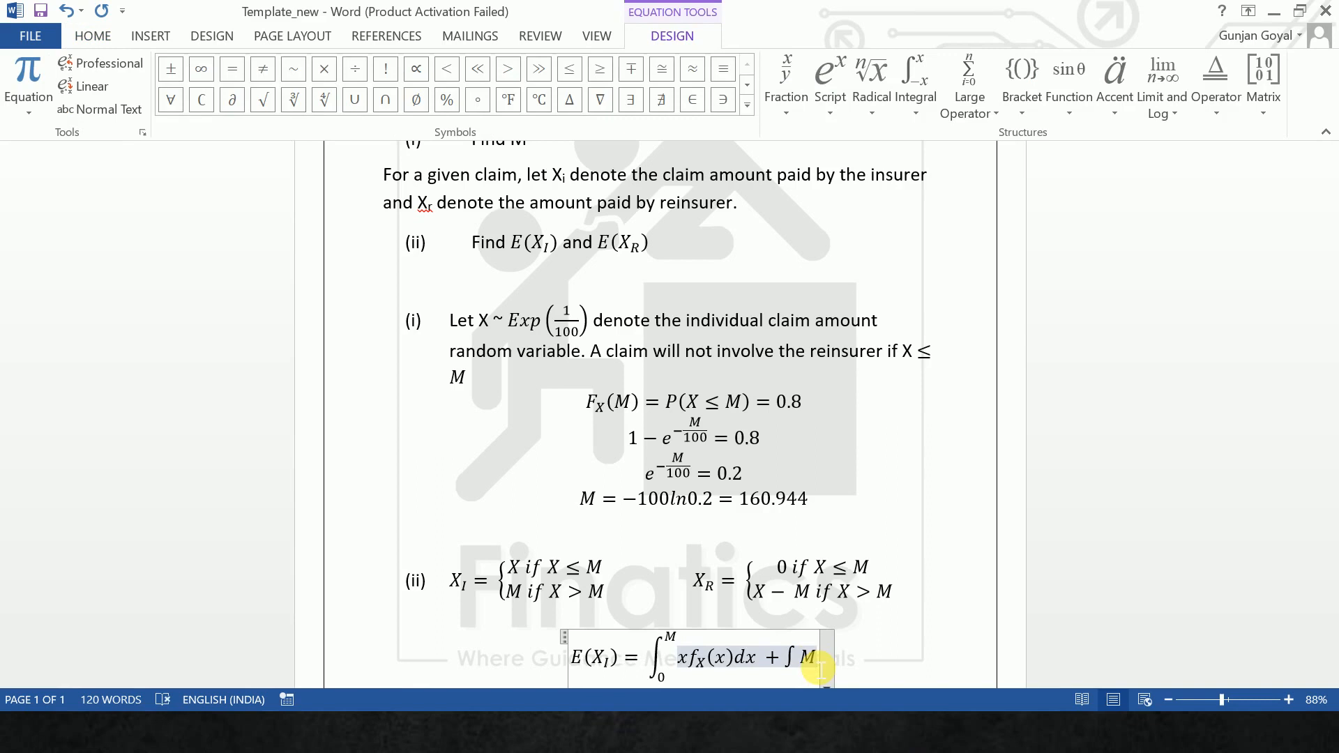
key("BackSpace")
type("_M")
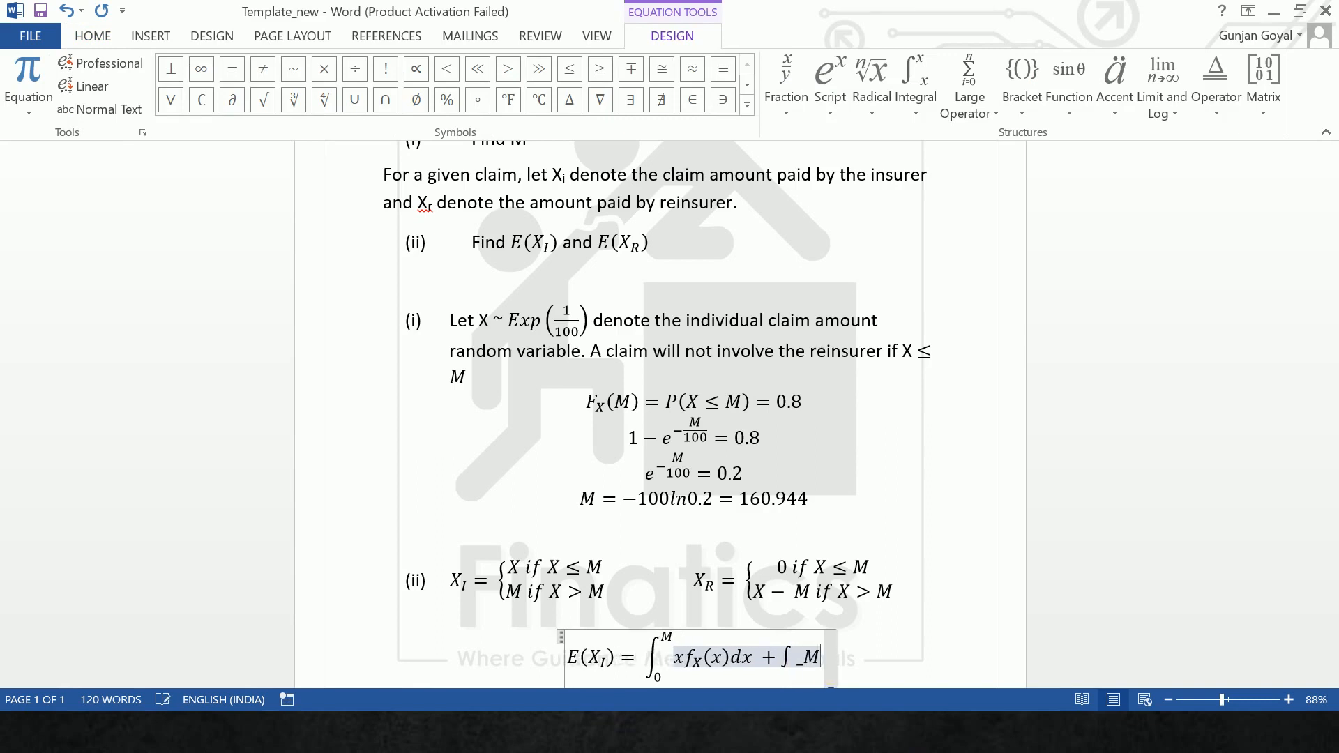
type("^")
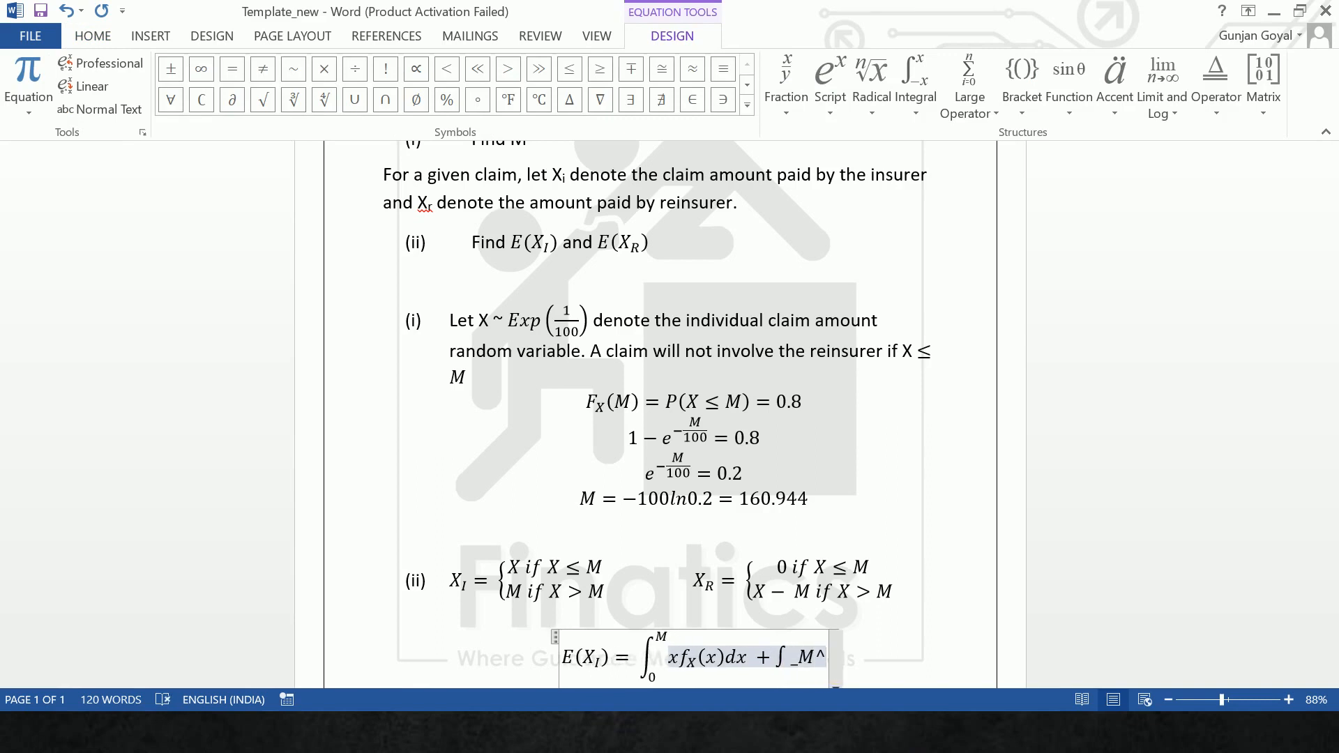
type("(i")
key("BackSpace")
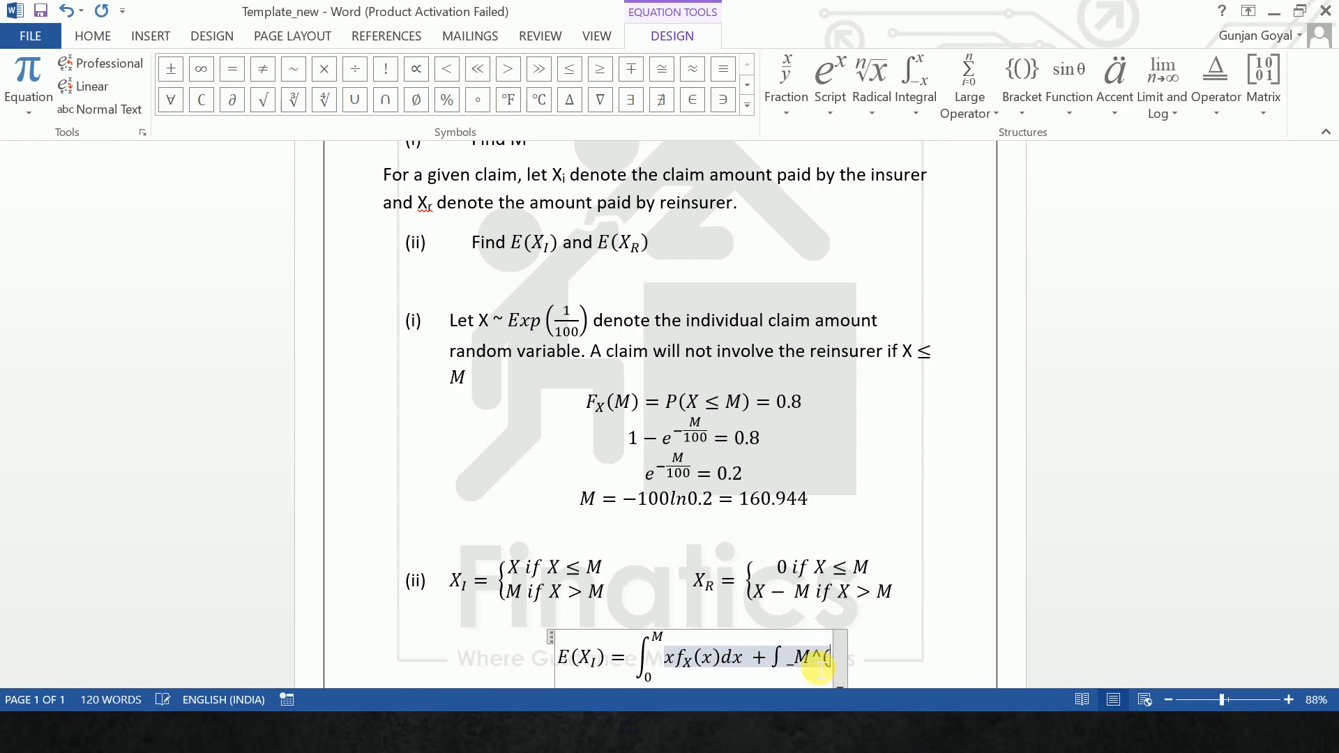
type("\\inf")
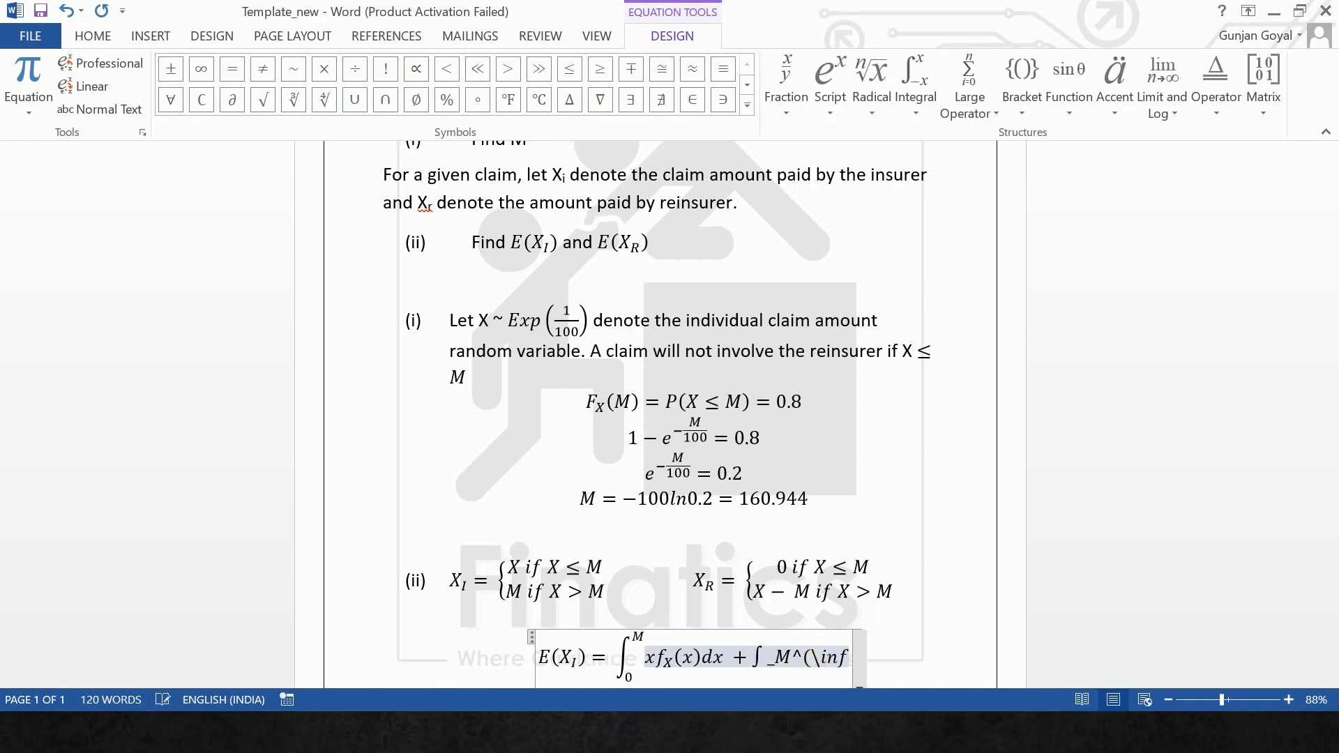
type(")")
key("space")
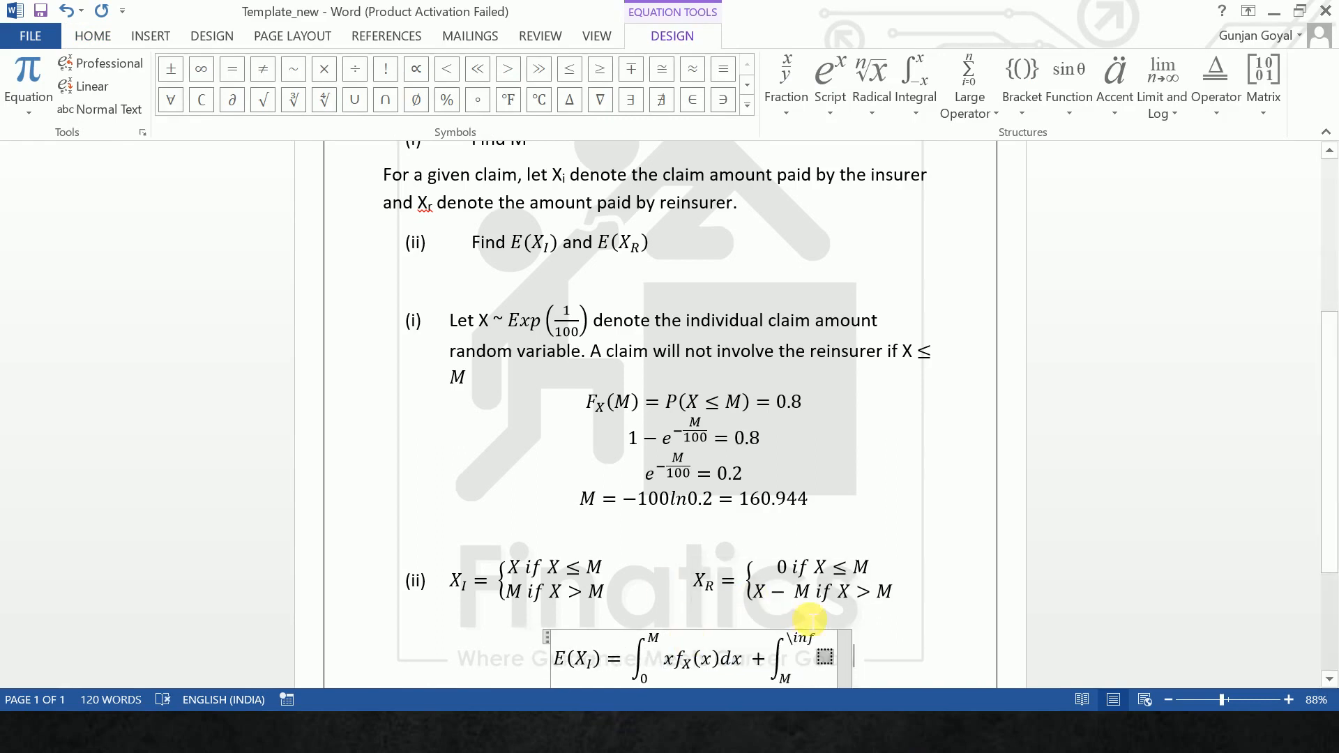
- Replace the "\inf" upper limit of the second integral with the ∞ symbol
left_click(819, 644)
key("BackSpace")
key("BackSpace")
key("BackSpace")
key("BackSpace")
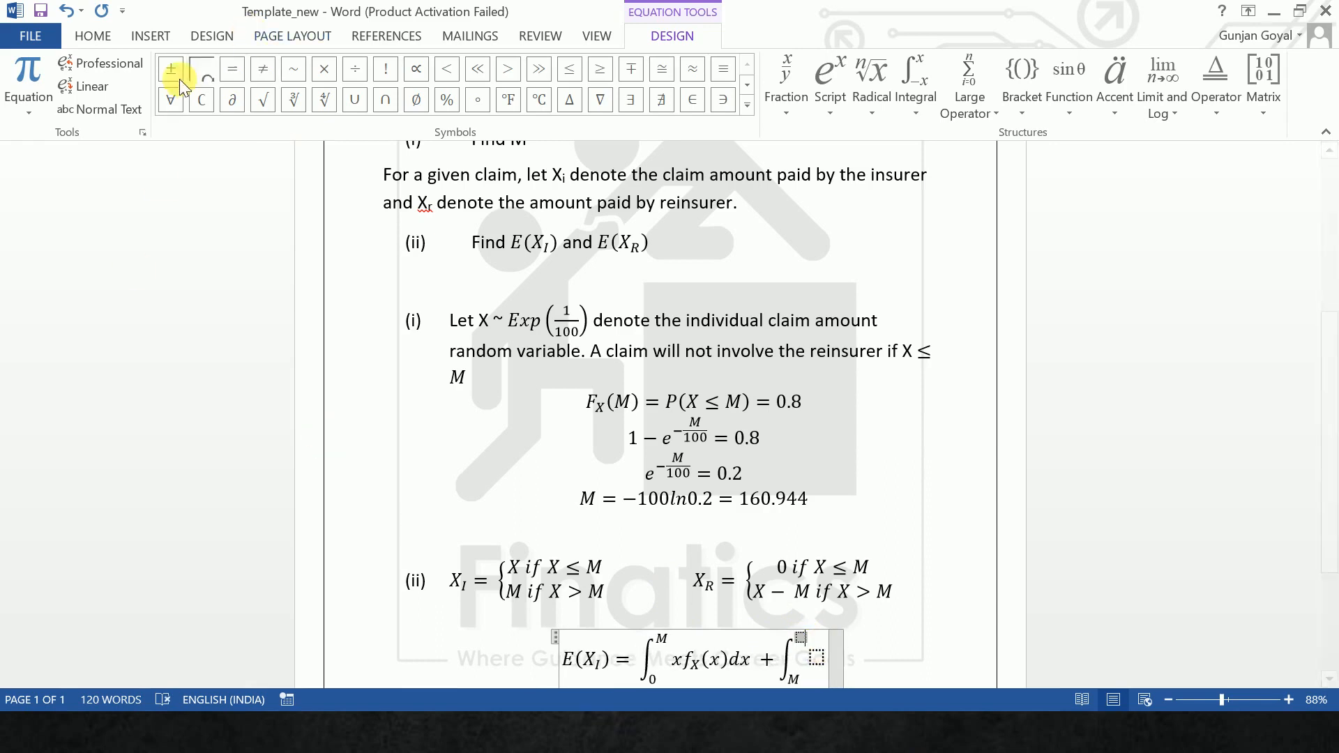
left_click(201, 68)
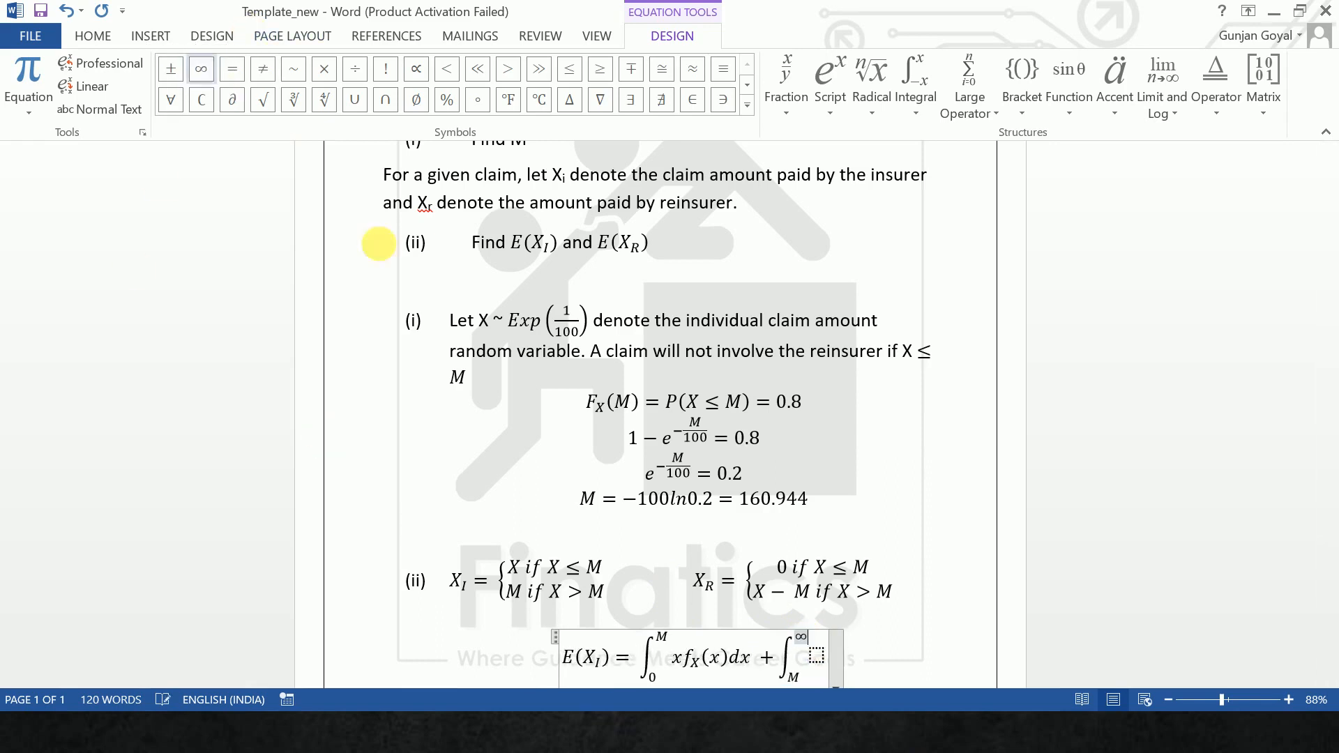
- Fill the second integrand with "M f_X(x) dx" and leave the E(X_I) equation
left_click(829, 663)
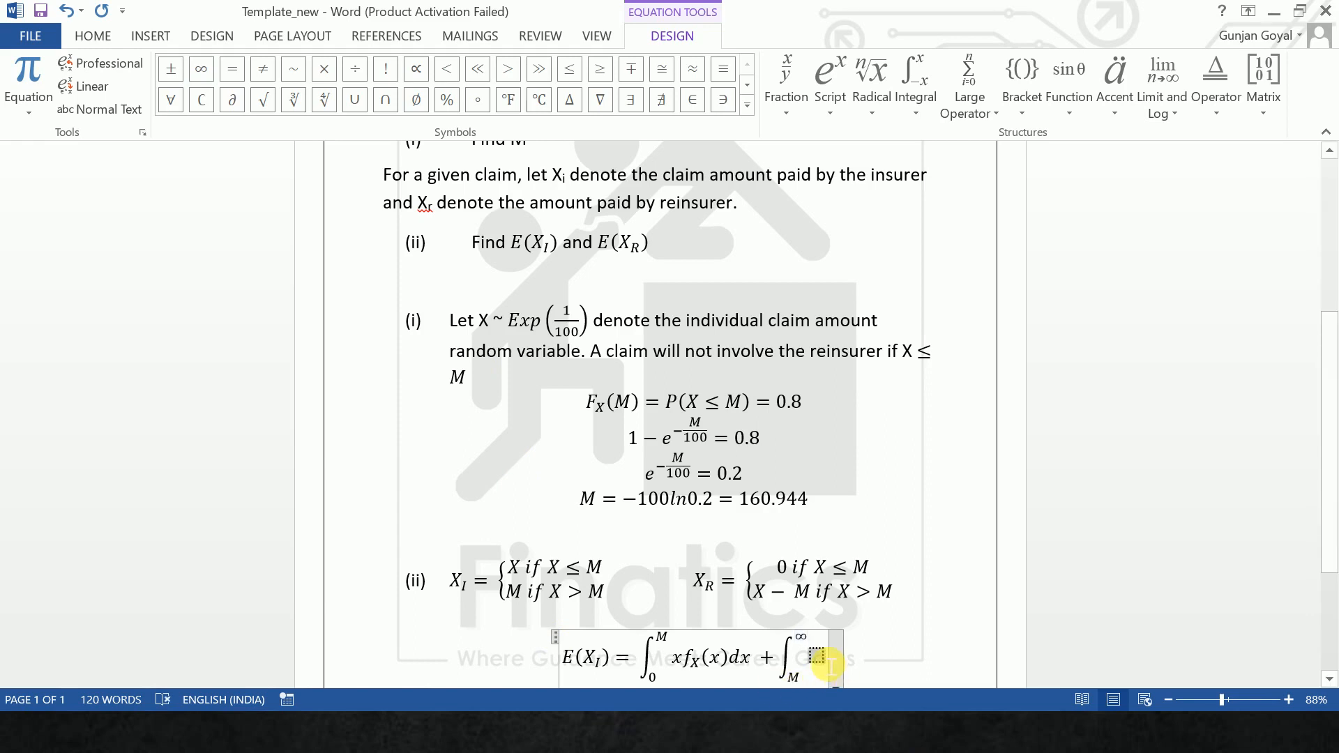
type("Mf_")
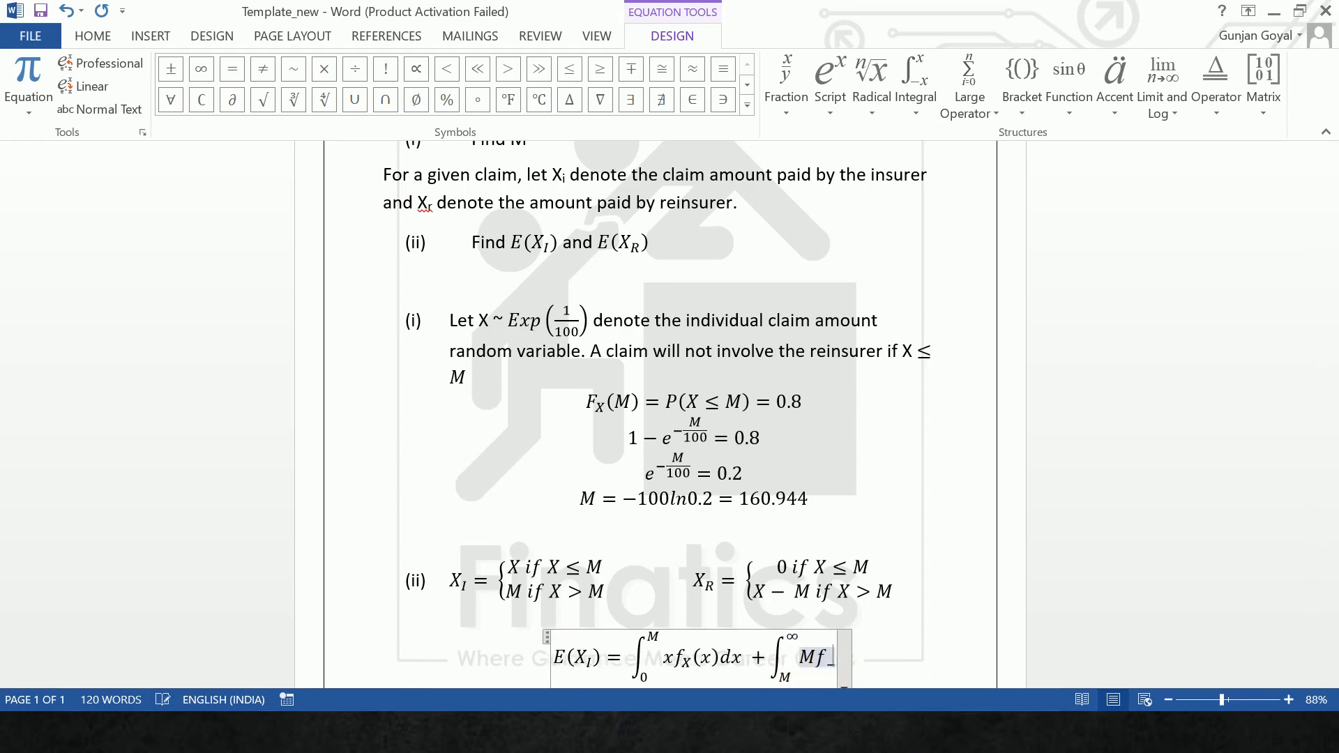
type("x(x)")
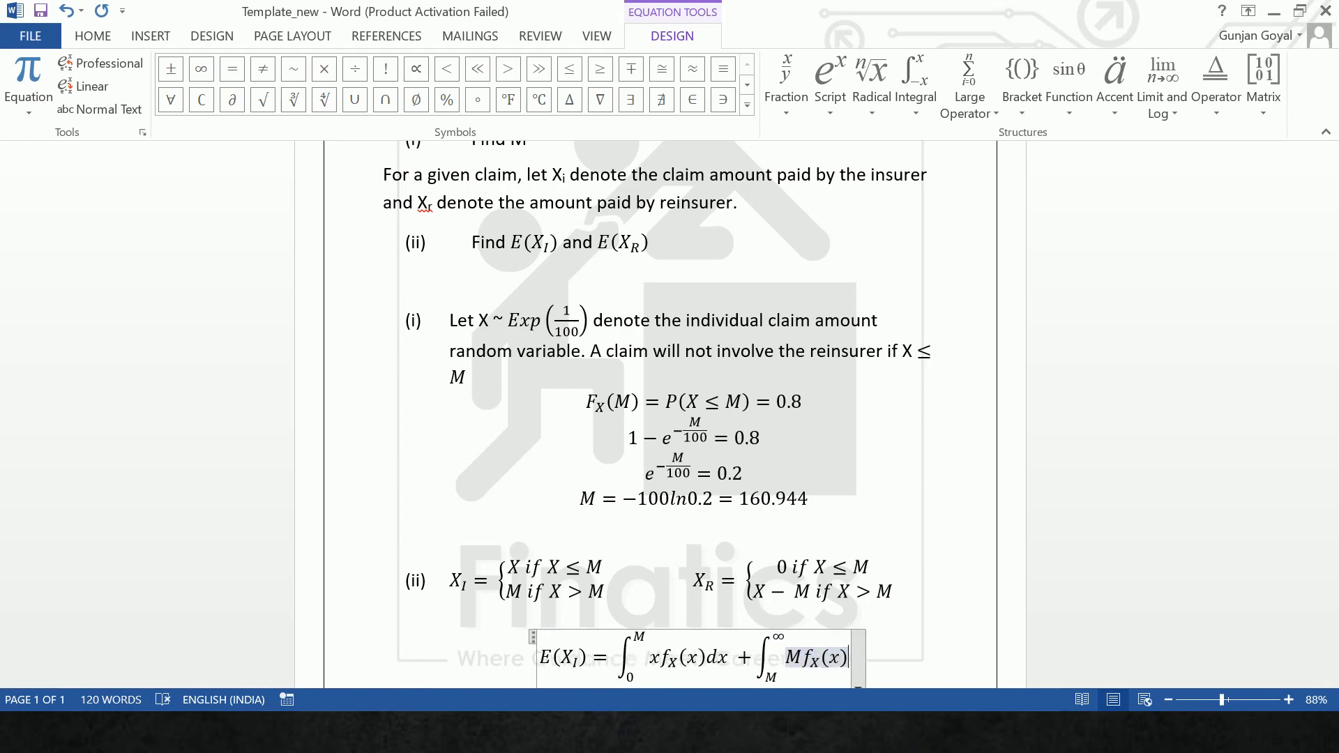
type("dx")
left_click(983, 650)
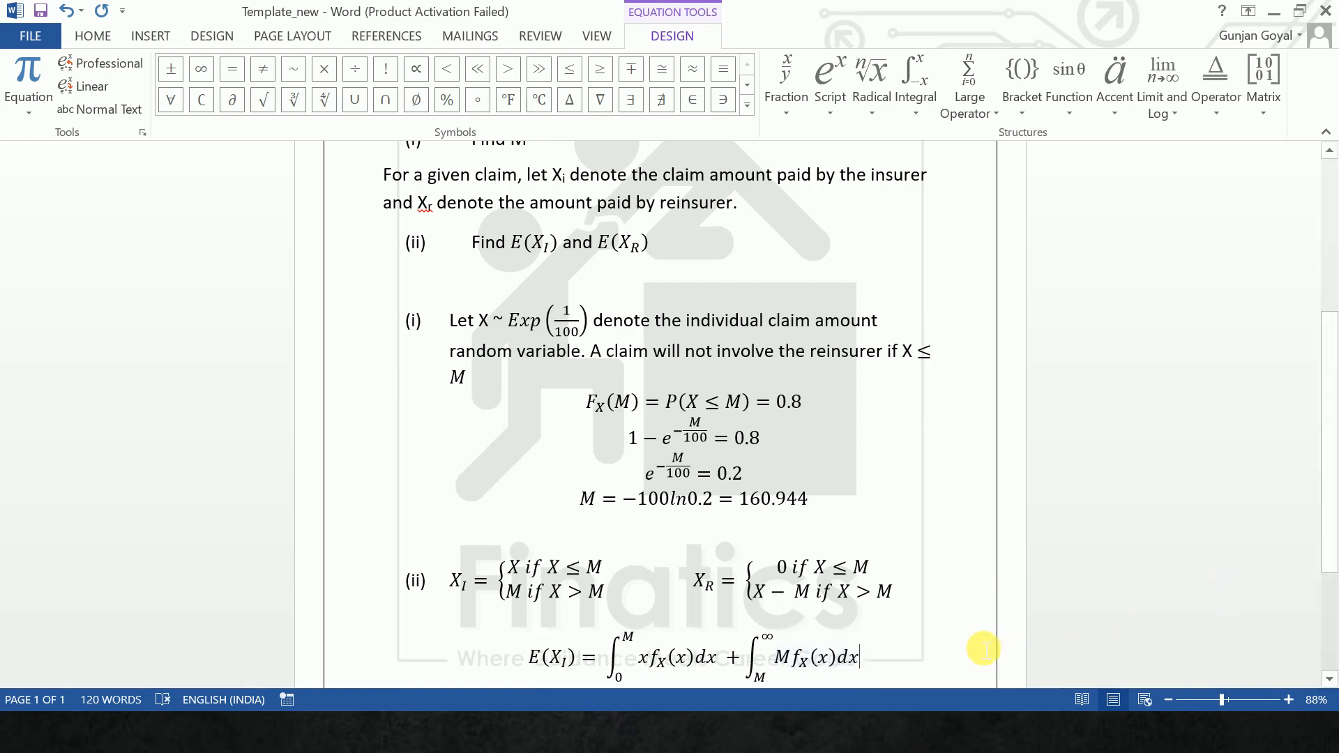
left_click(981, 647)
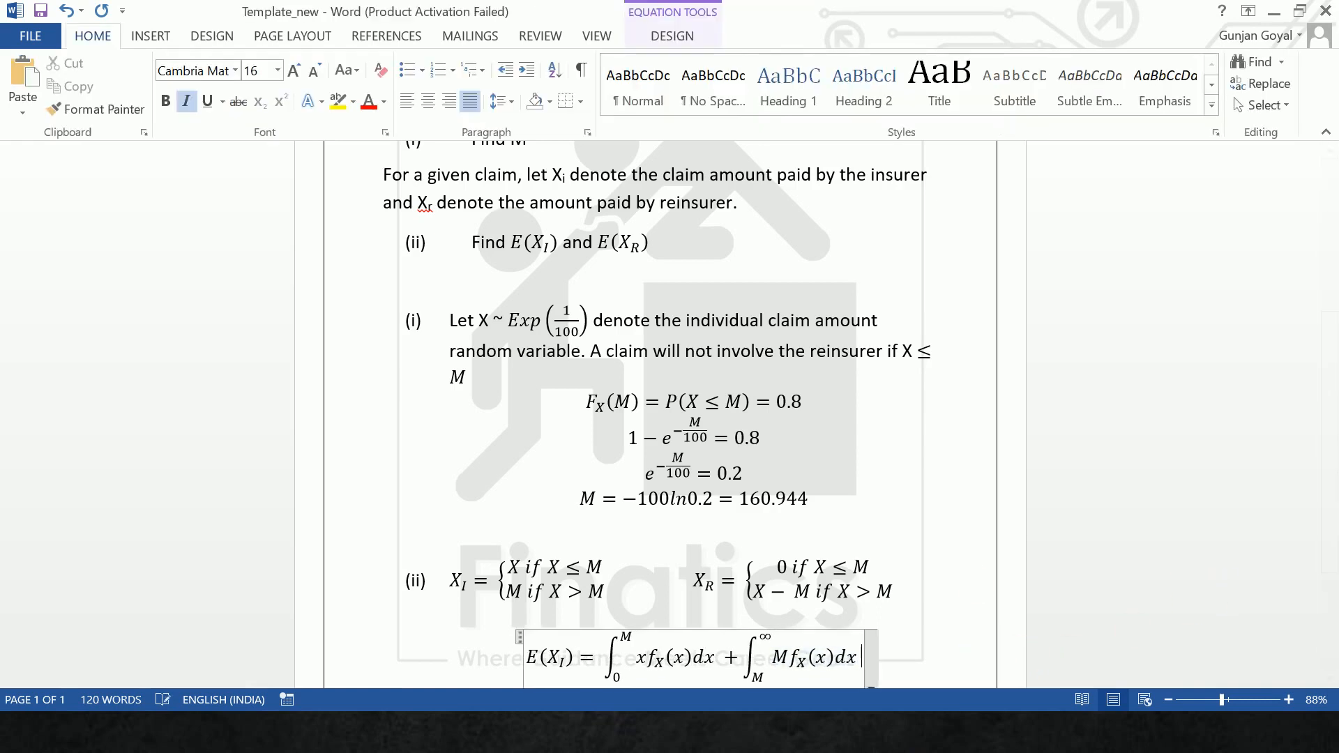
key("Right")
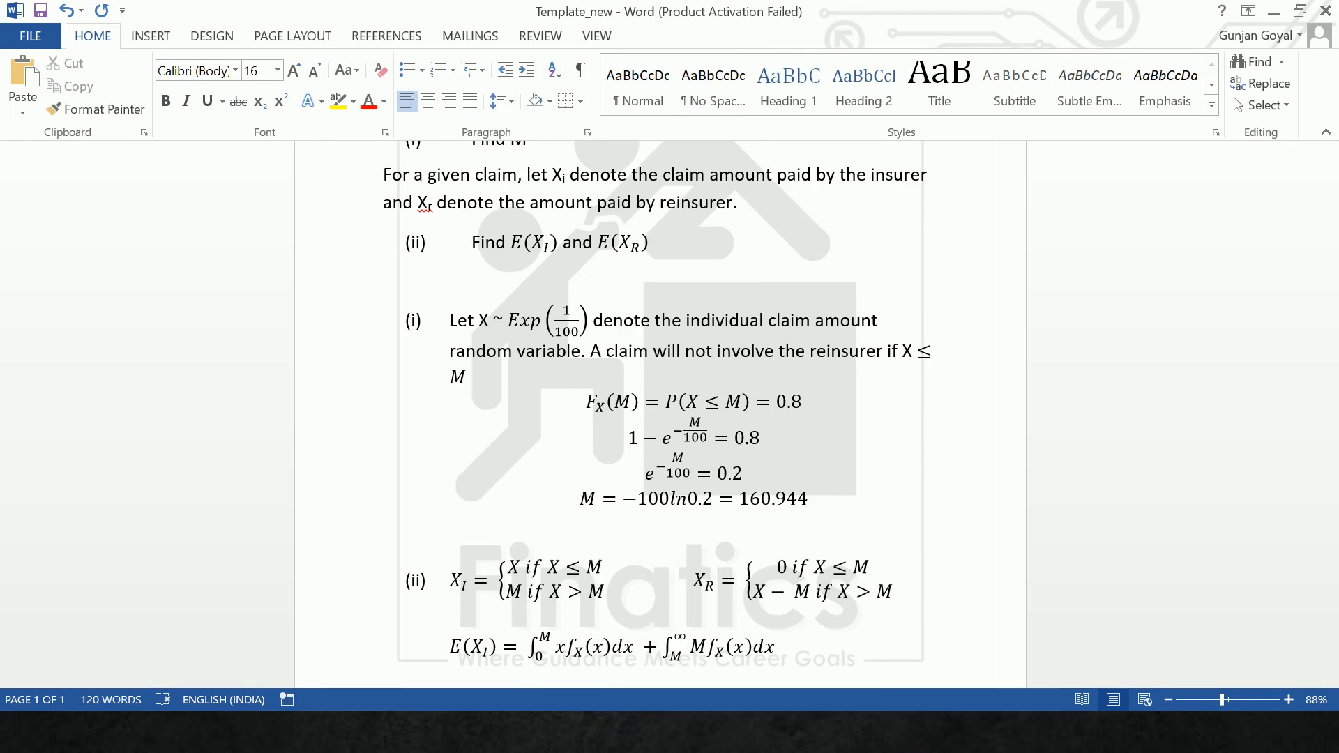
- Continue two tab stops further along with "=" and insert an empty equation after it
key("Tab")
key("Tab")
type("=")
key("alt+equal")
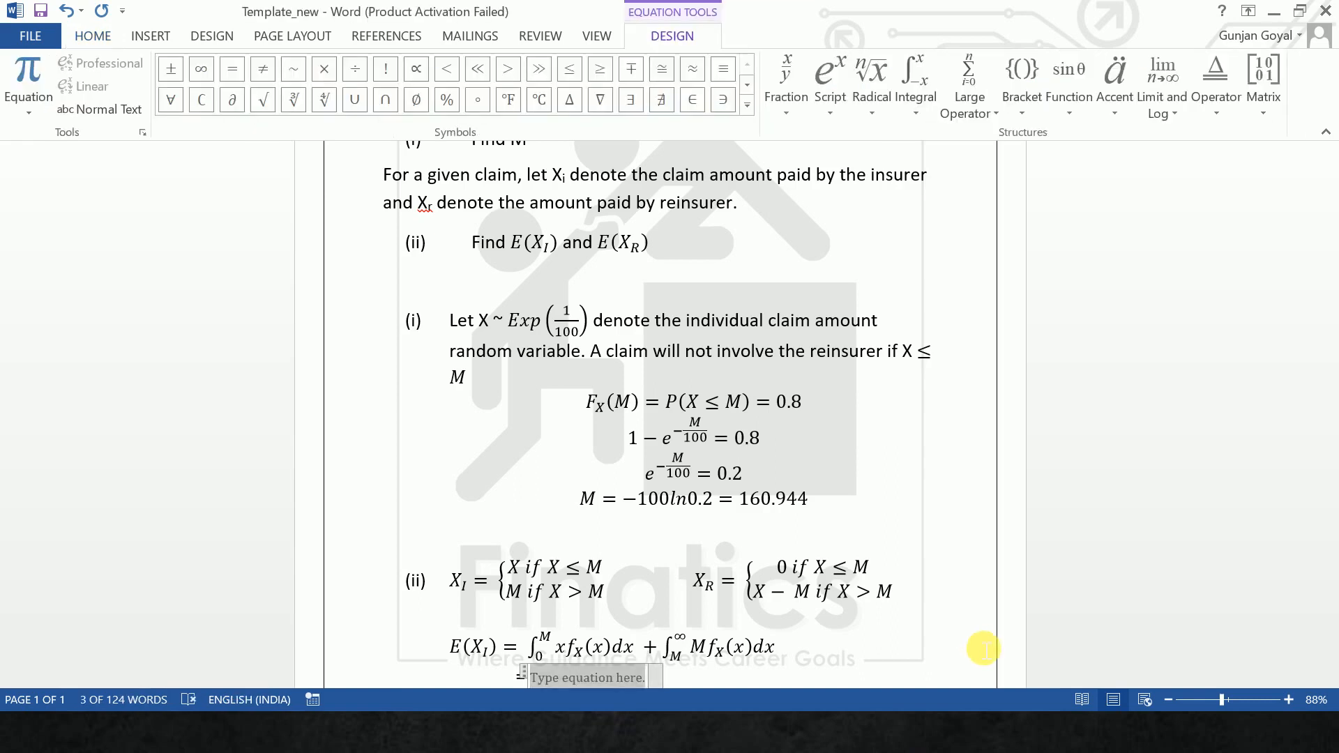
- Enter an integral from 0 to M in the new equation and start its integrand with x
type("\\int")
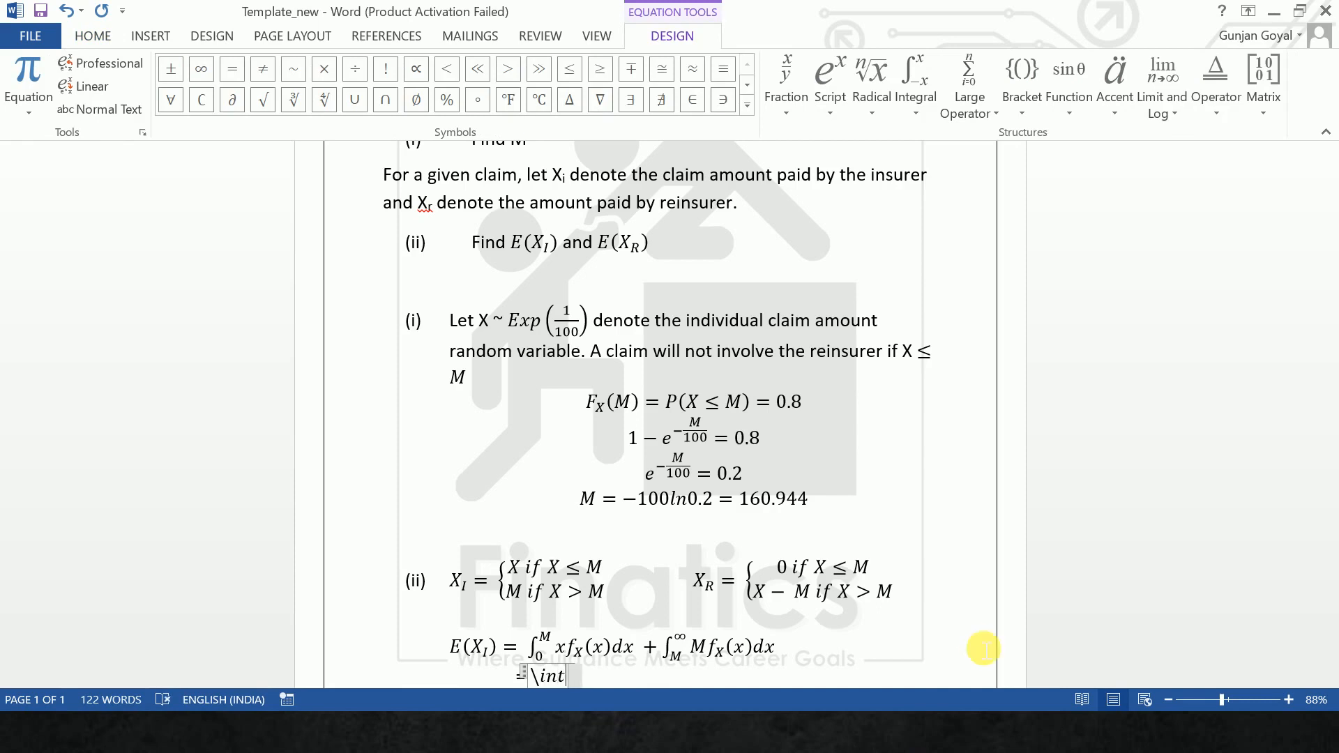
type(" _0^m")
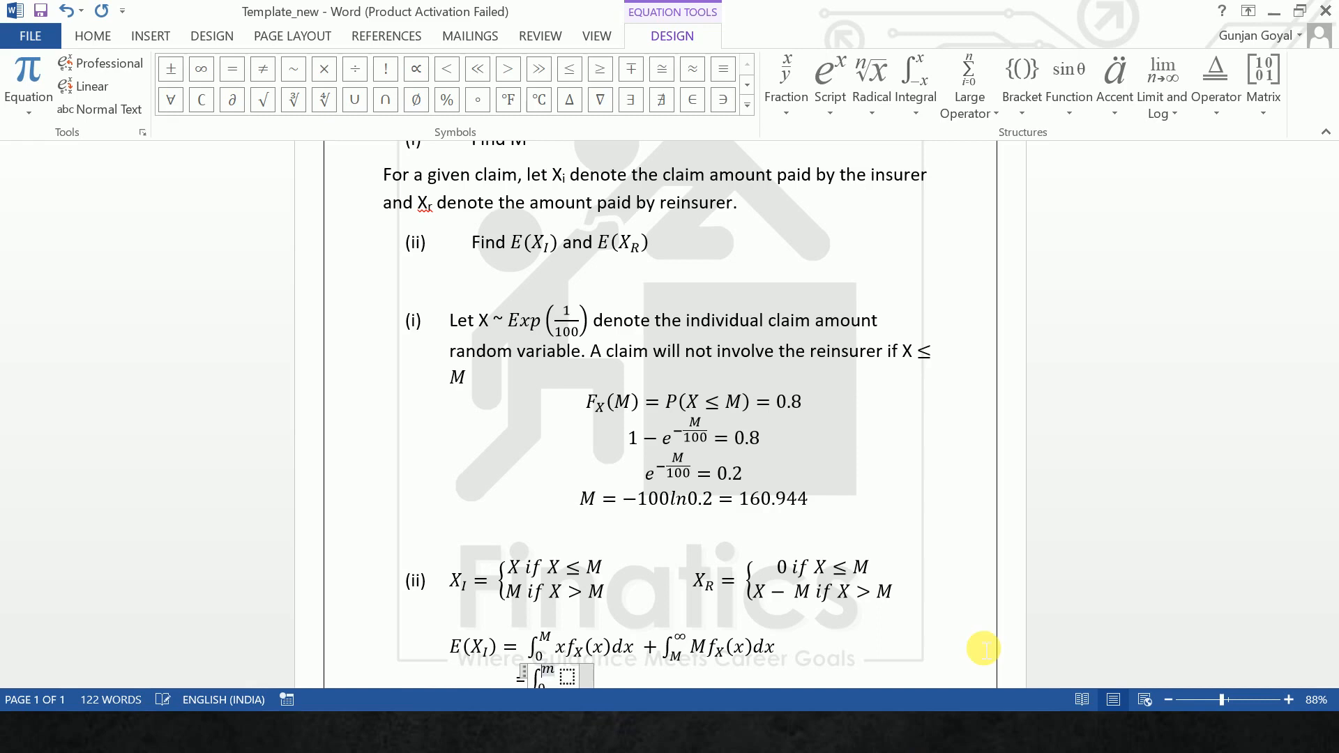
key("BackSpace")
type("M")
key("Right")
type("x")
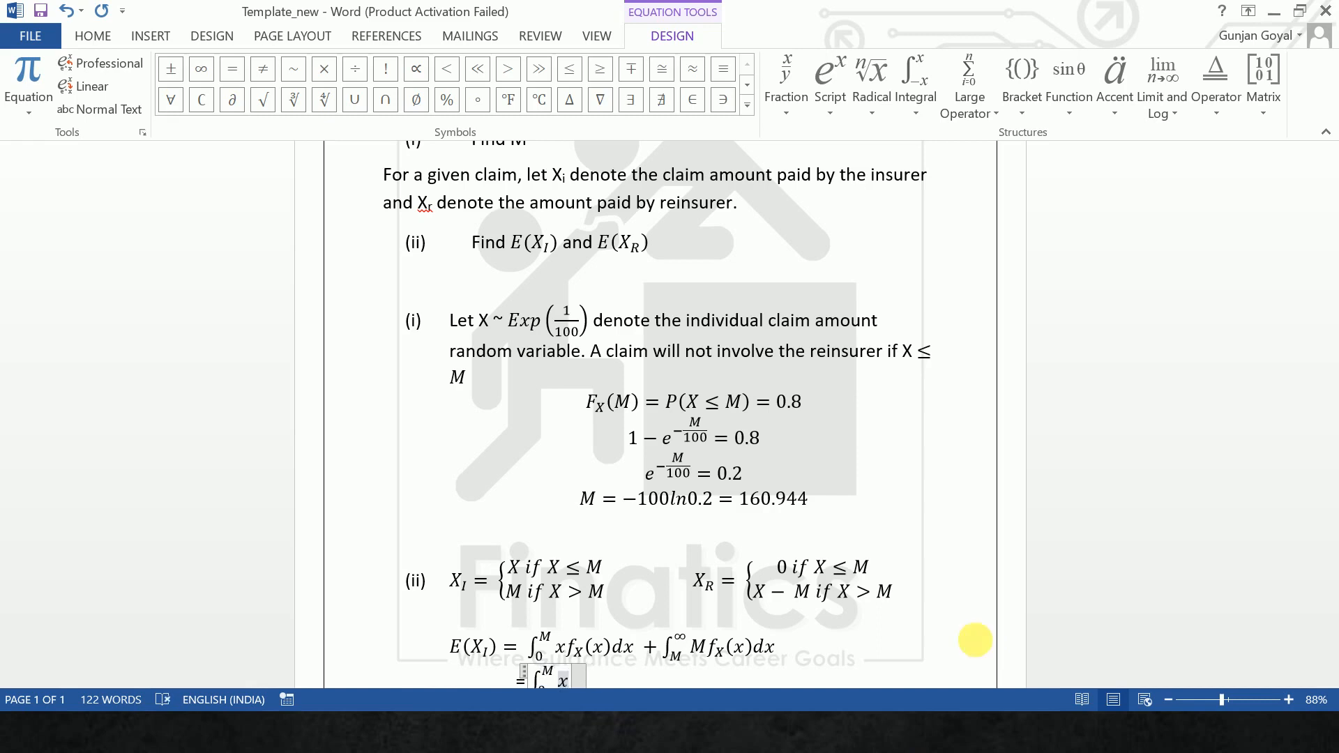
type("1/00")
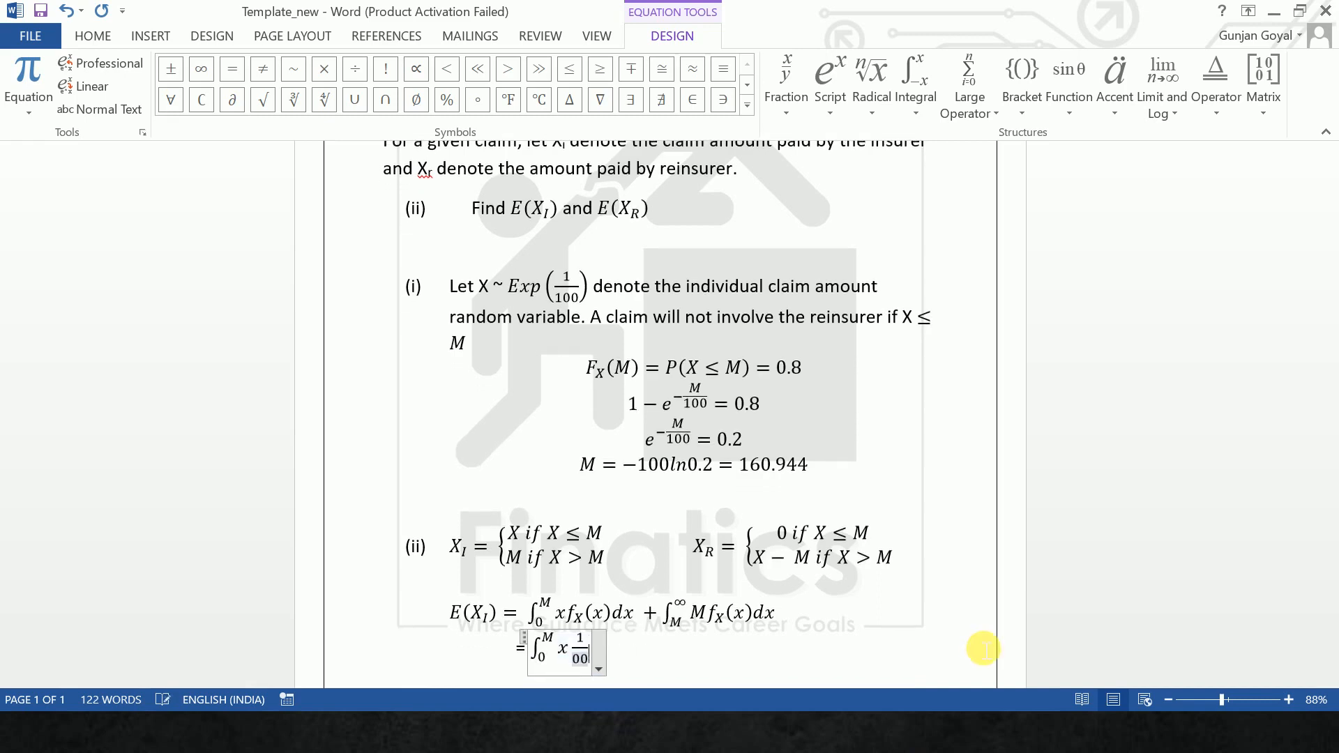
type("1")
- Add the fraction 1/100 after x in the integrand
key("Right")
key("Right")
key("Right")
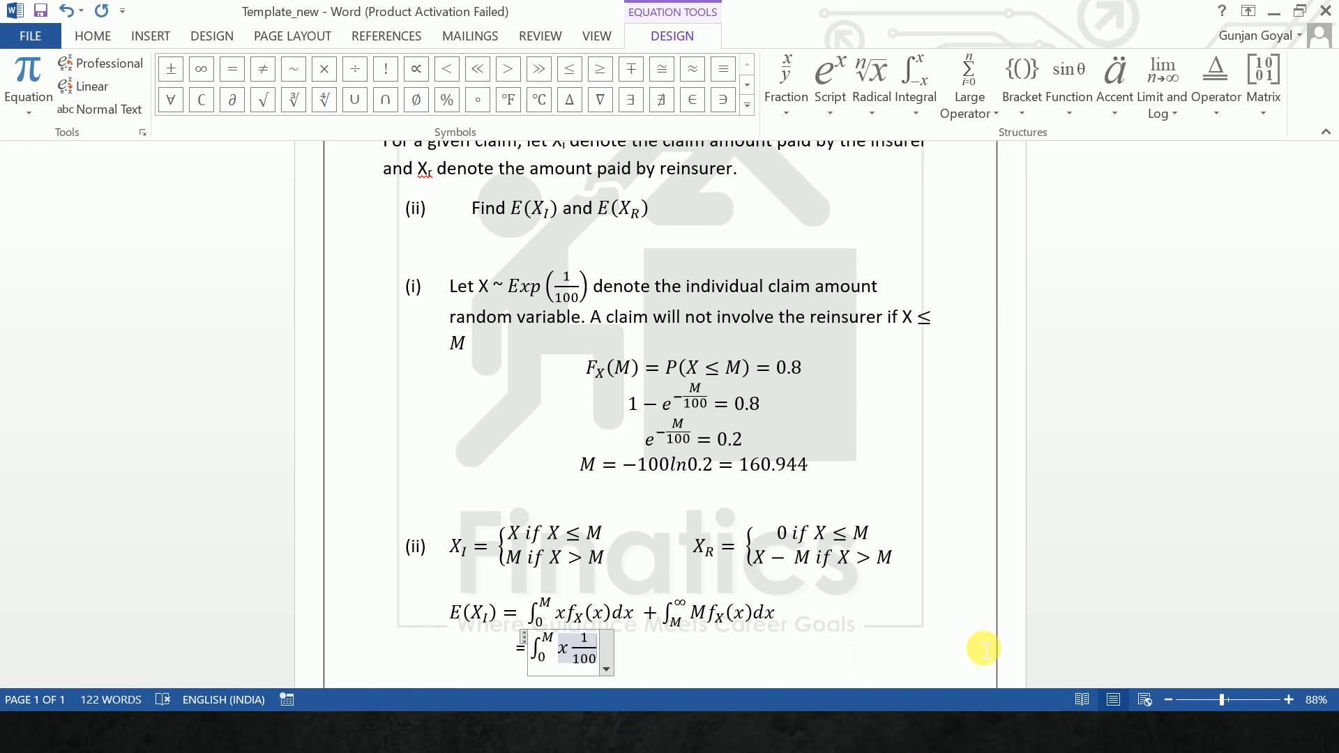
- Complete the integrand with e^(-x/100) dx and add + MP(X > M) to the equation
type("e^")
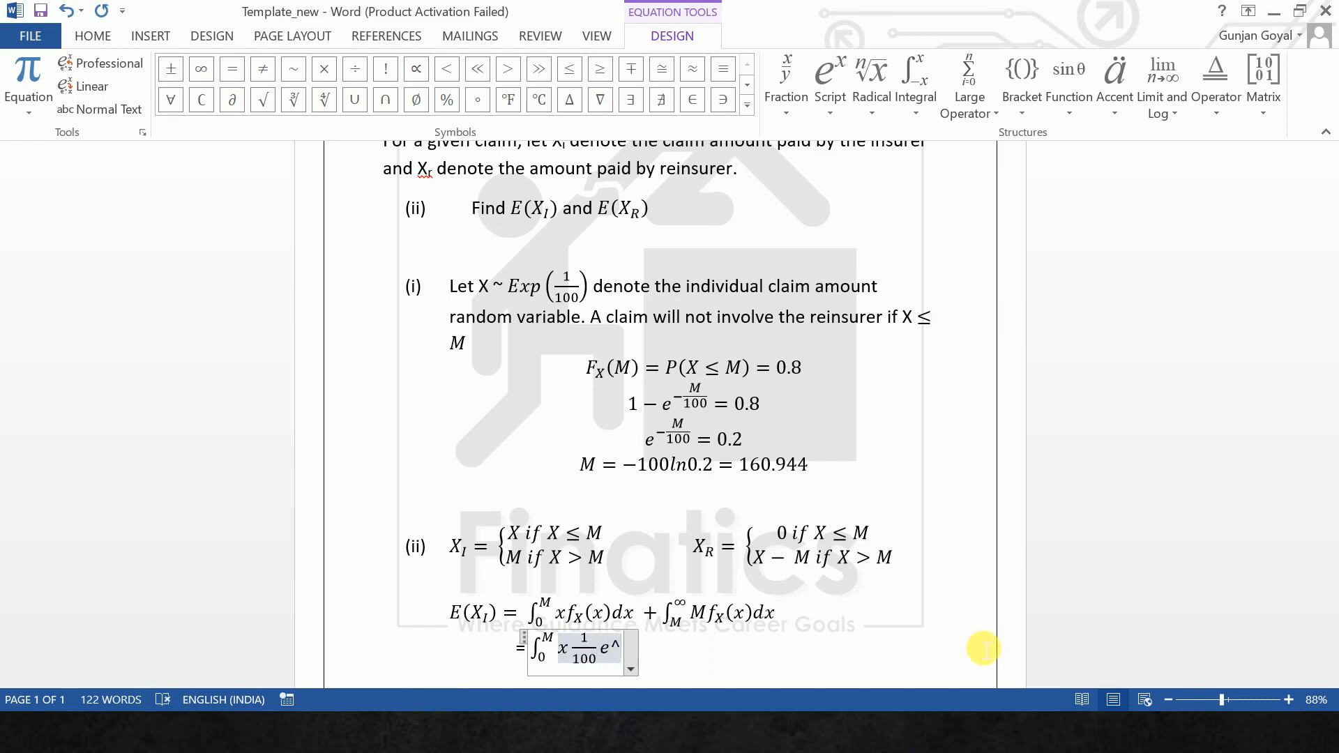
type("(-x")
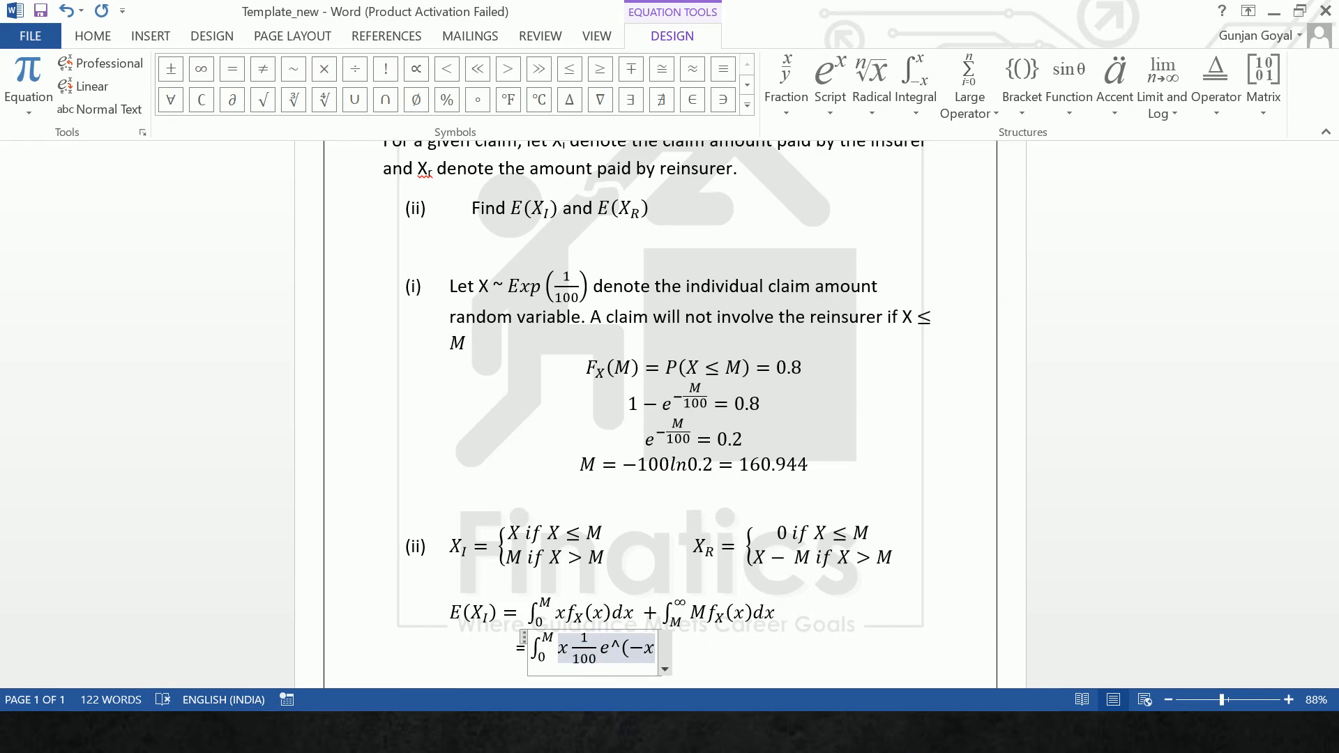
type("/100) ")
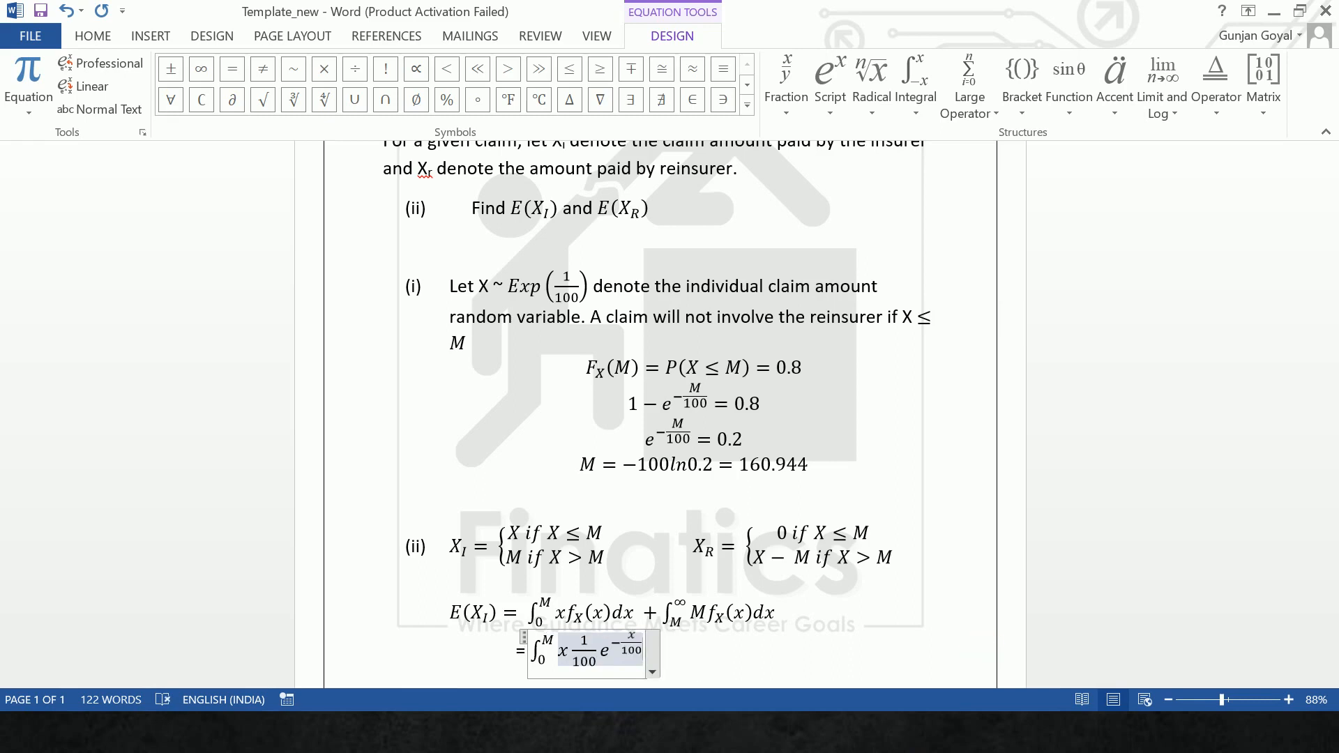
type("dx +")
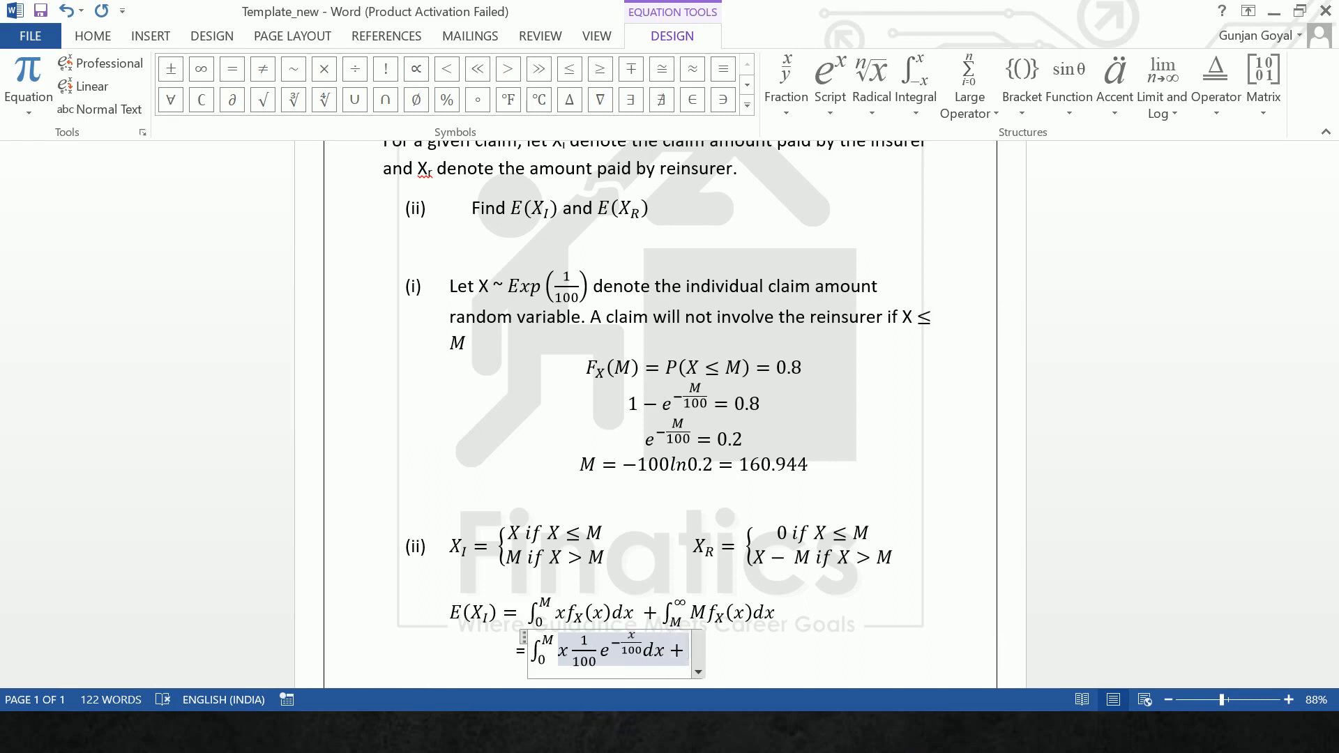
type(" M")
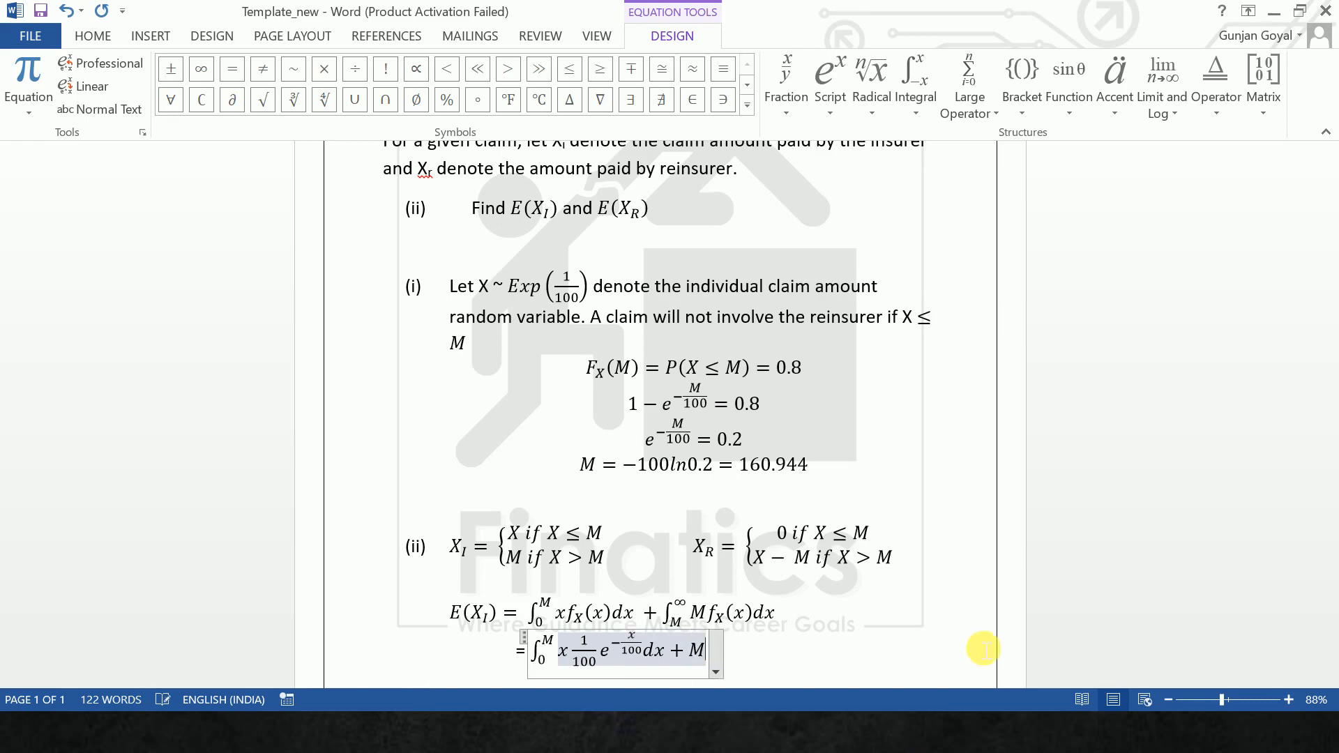
type("P(X > M")
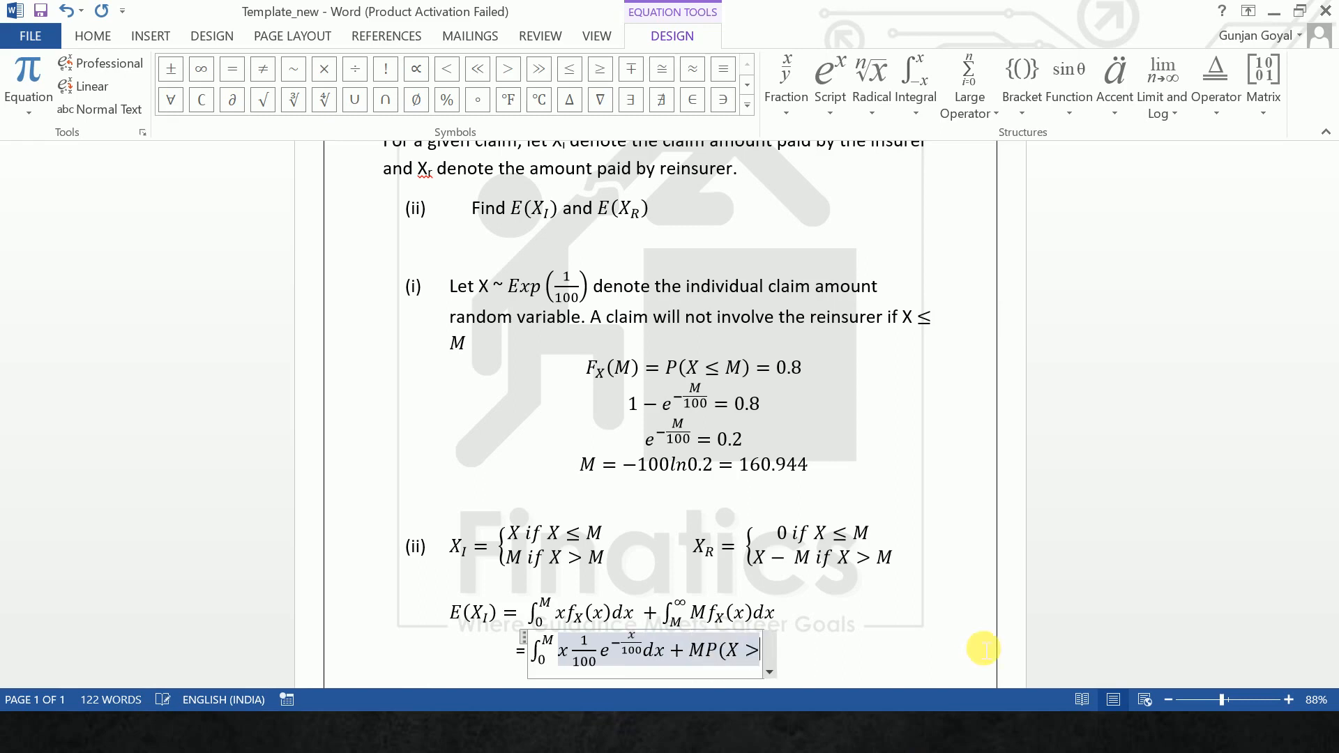
type(")")
left_click(983, 650)
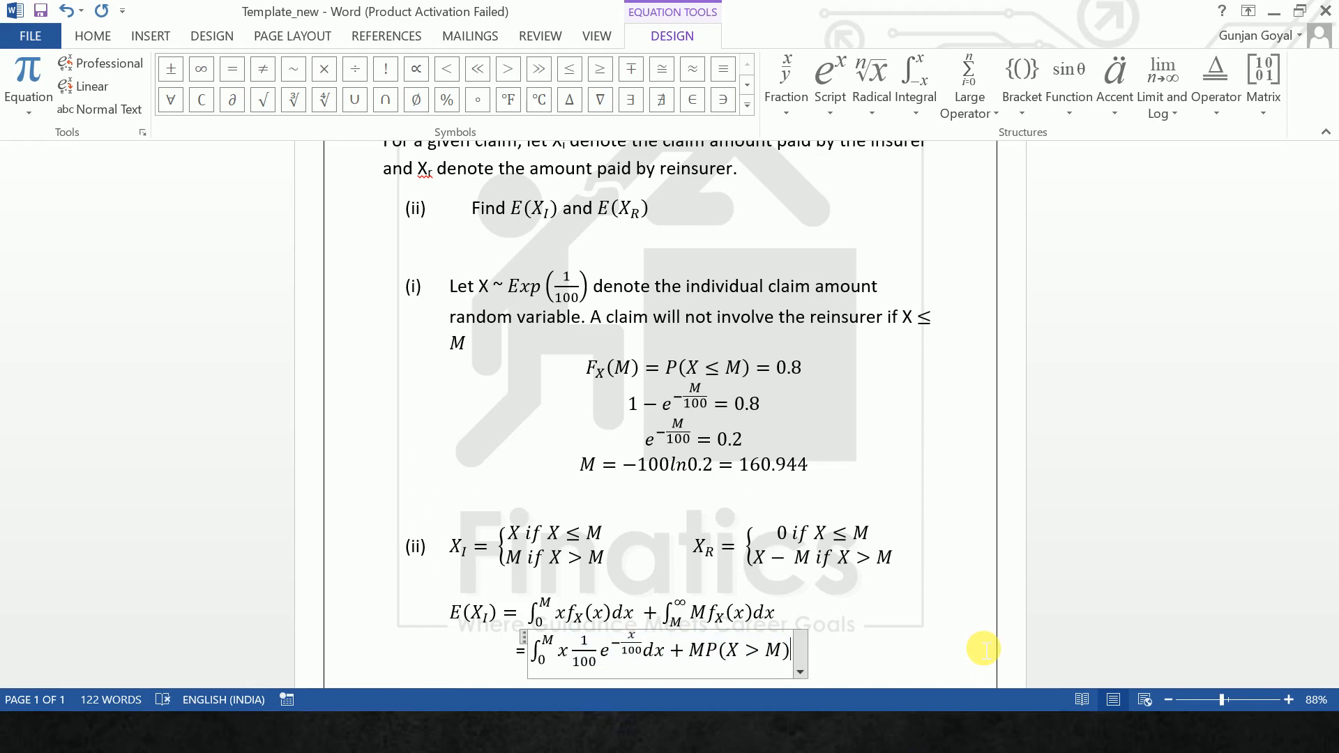
- Start a new aligned line below with "=" and insert an empty equation after it
key("Return")
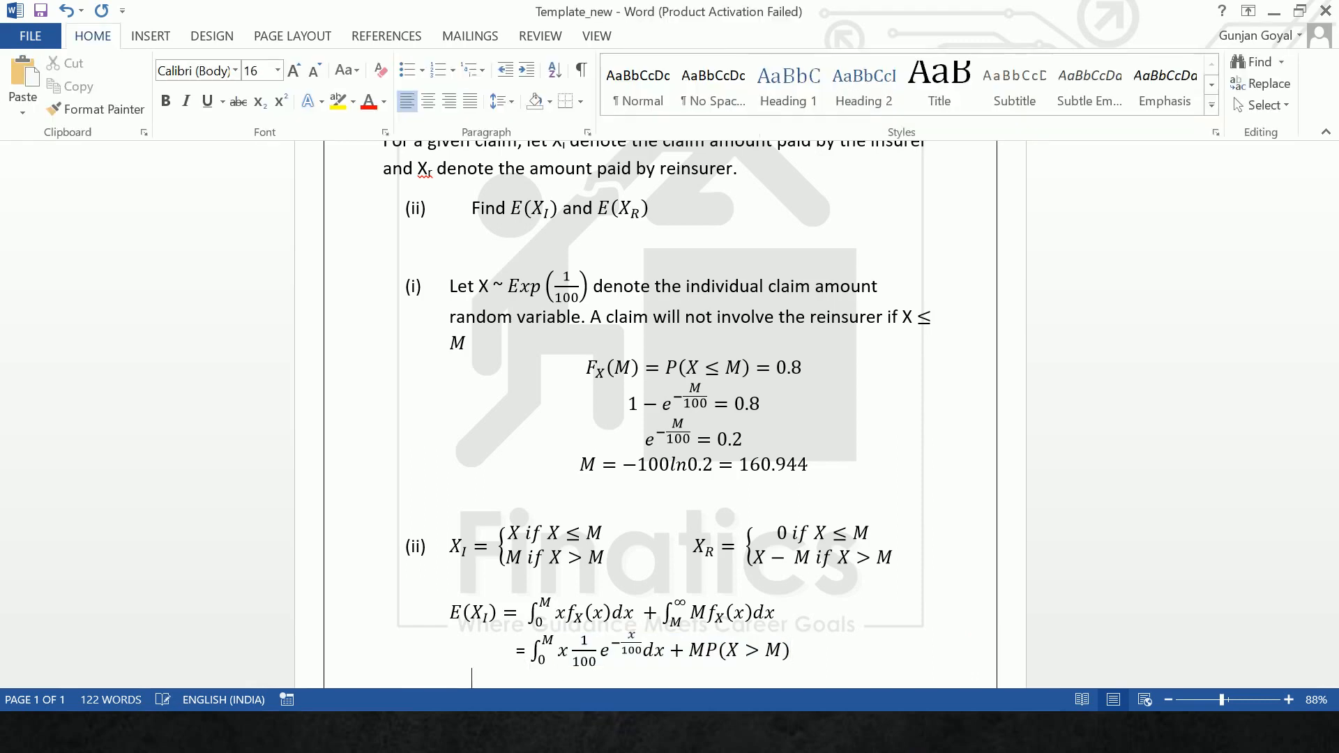
type("=")
key("alt+equal")
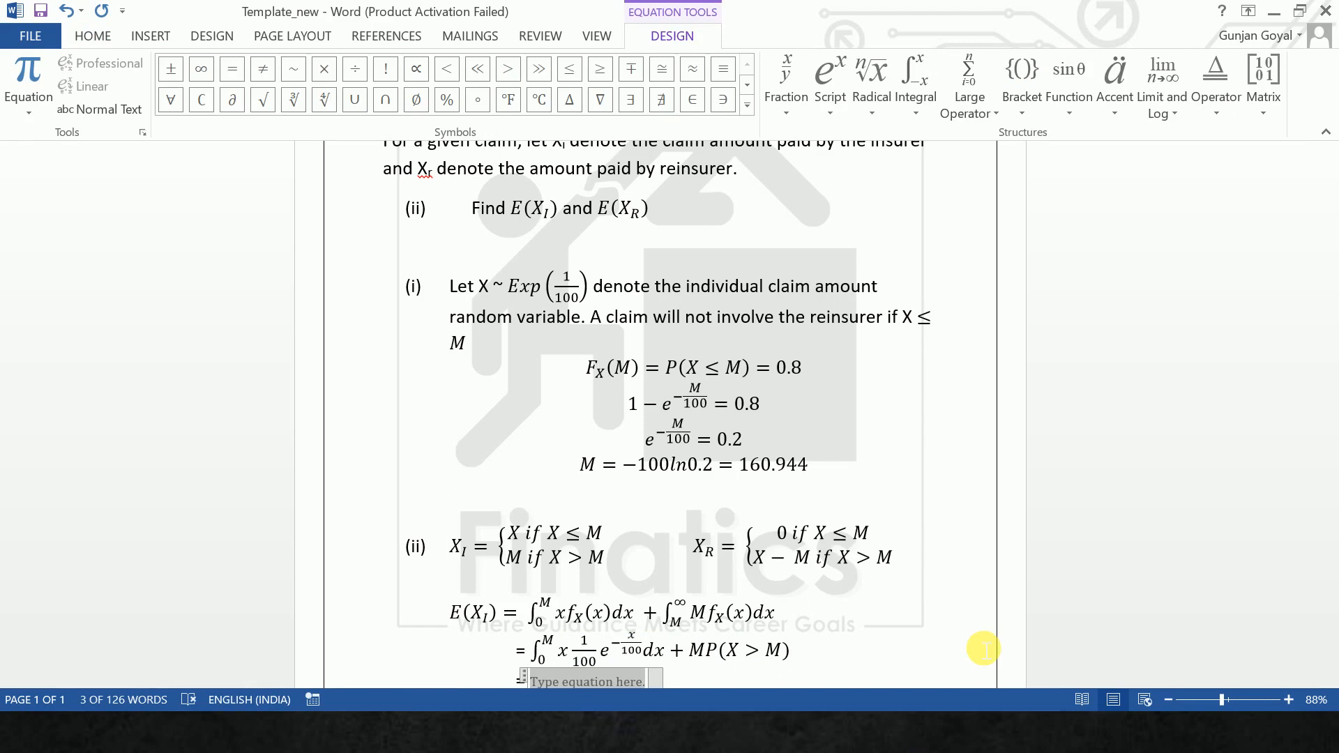
- Enter the bracketed term [-xe^(-x/100)] with lower limit 0 and upper limit M in the new equation
type("[")
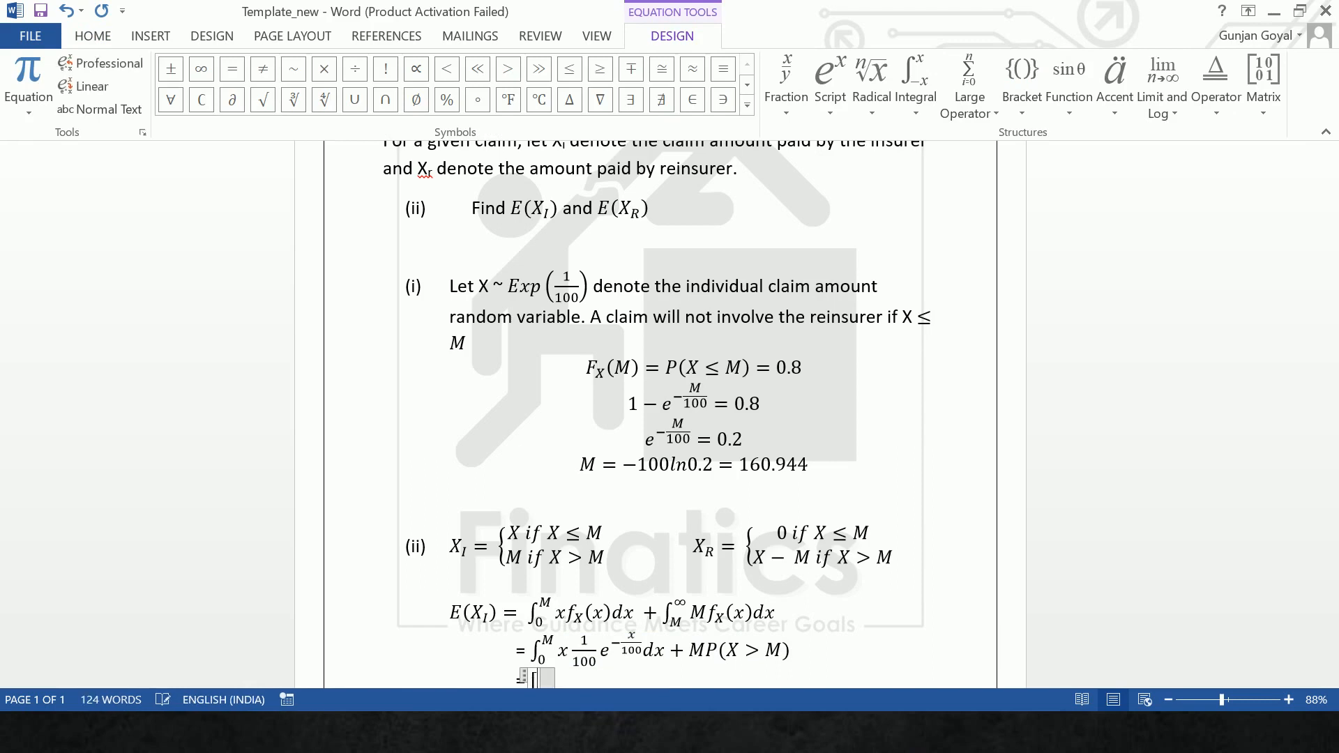
type("-xE")
key("BackSpace")
type("e^(")
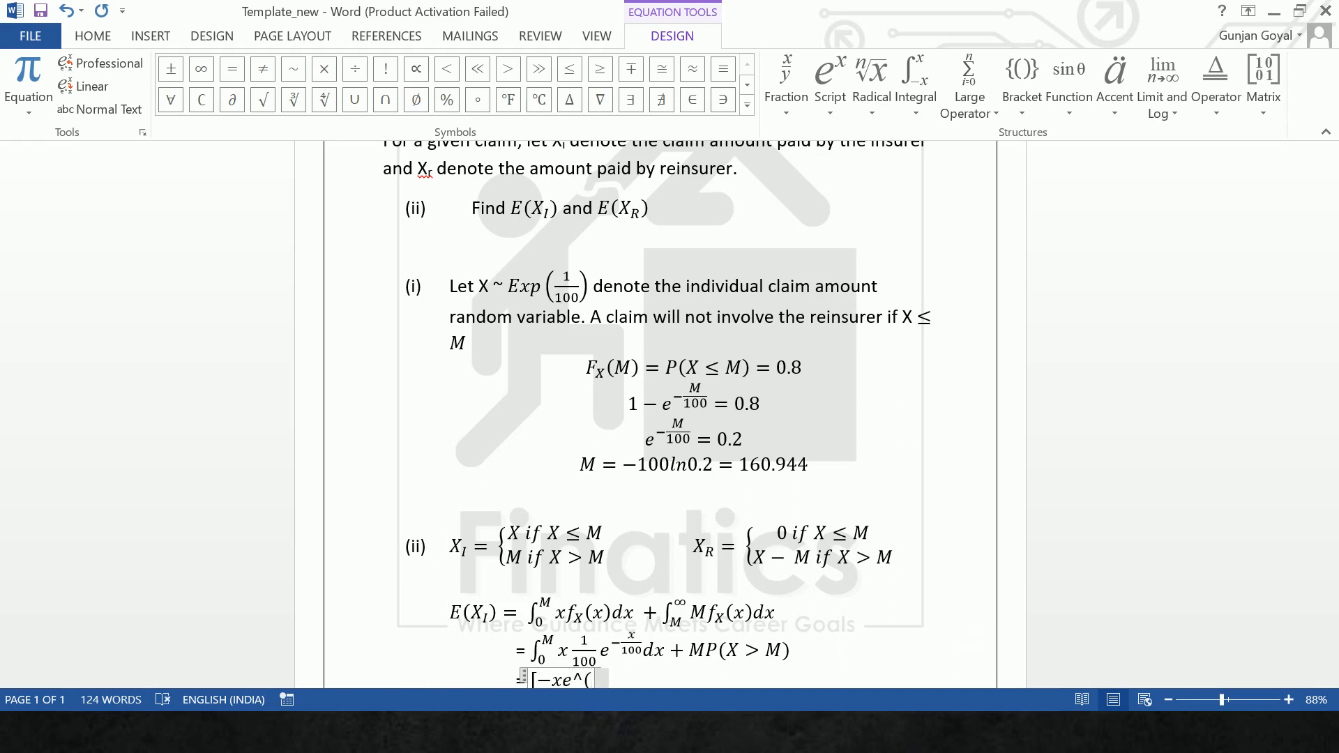
type("-x/100")
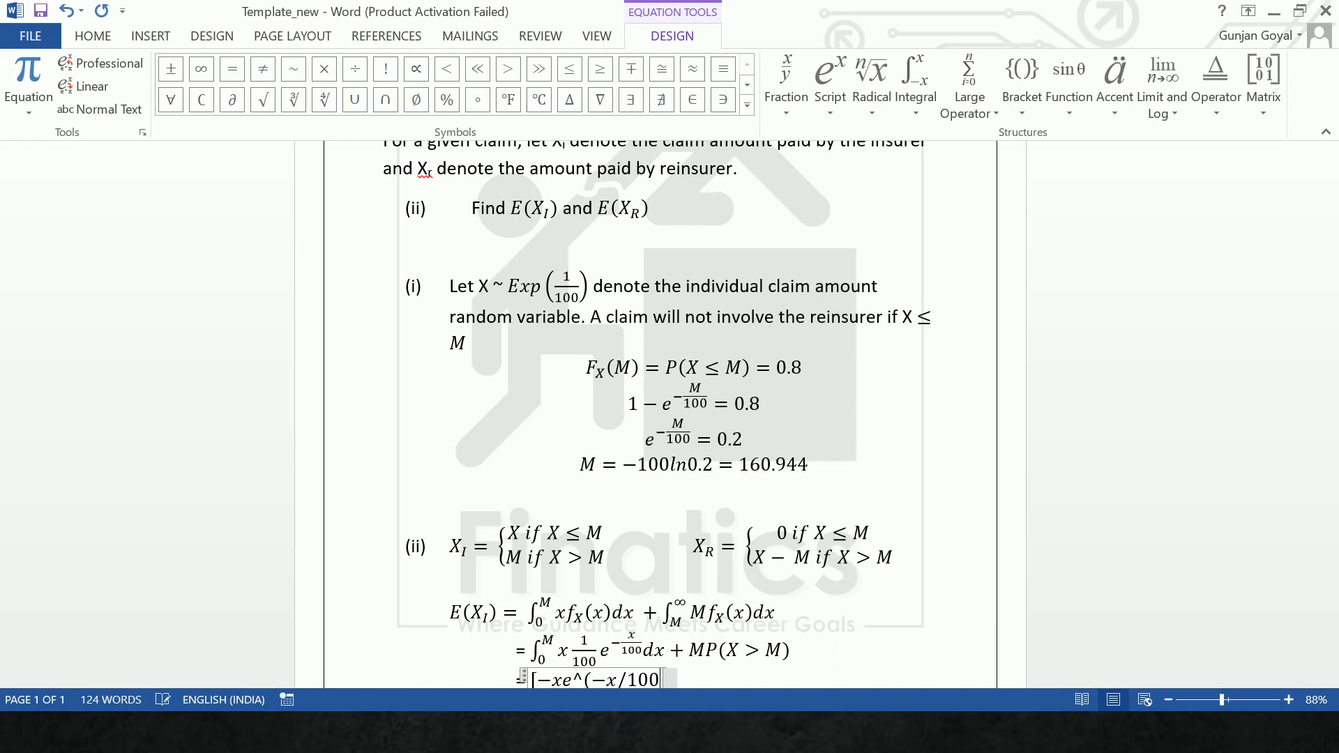
type(")")
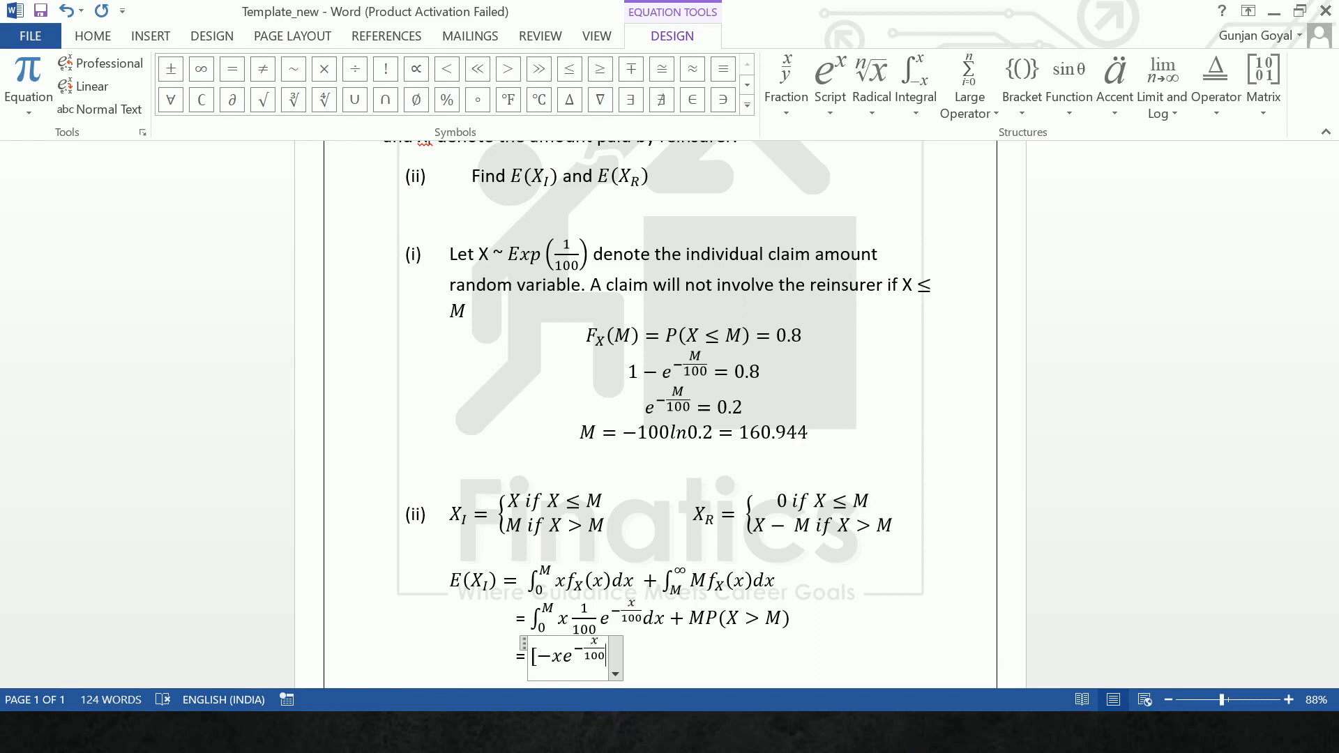
type("]_")
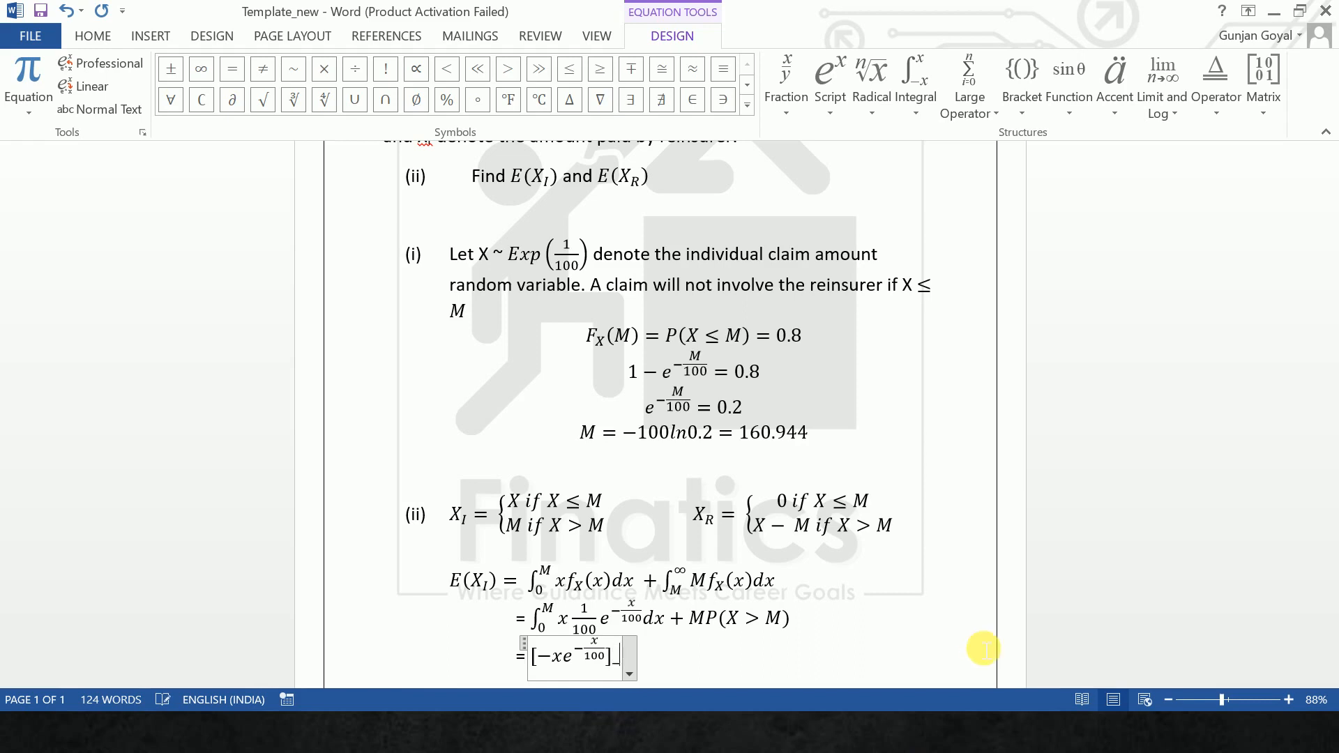
type("0^m")
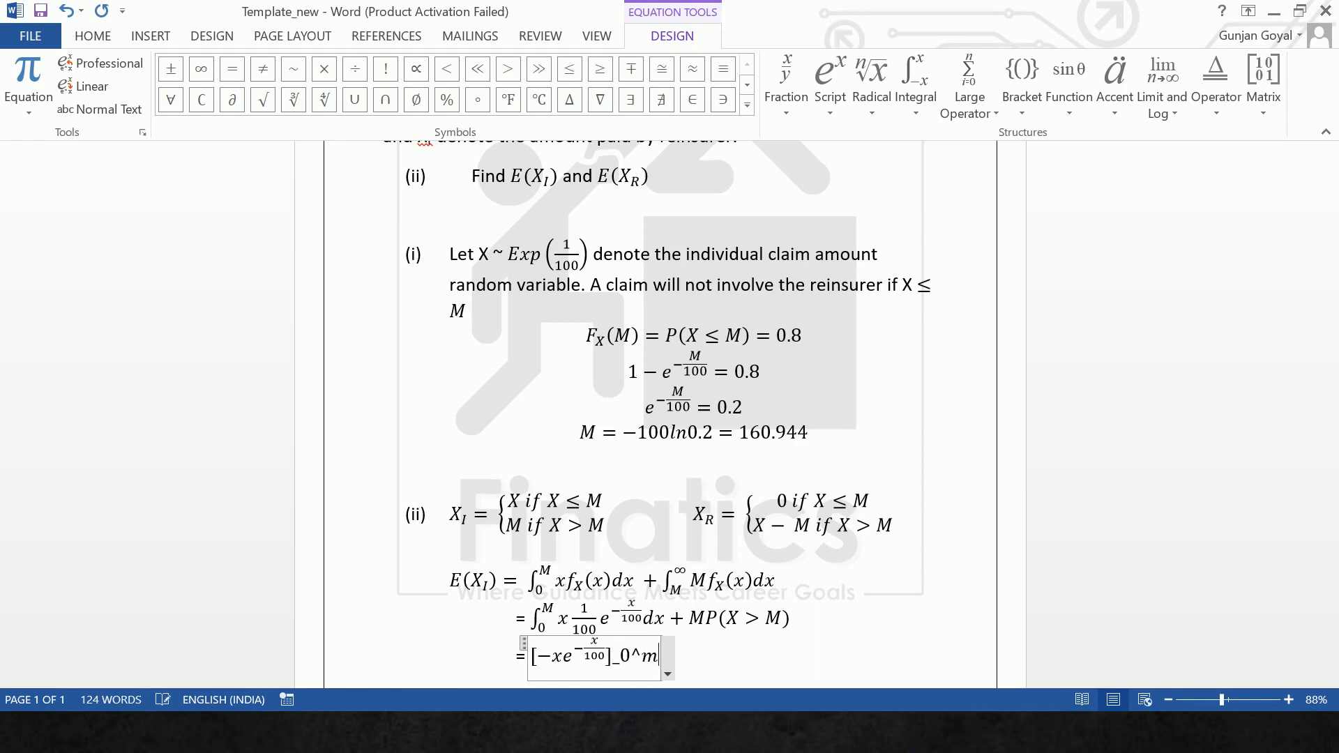
key("BackSpace")
type("M ")
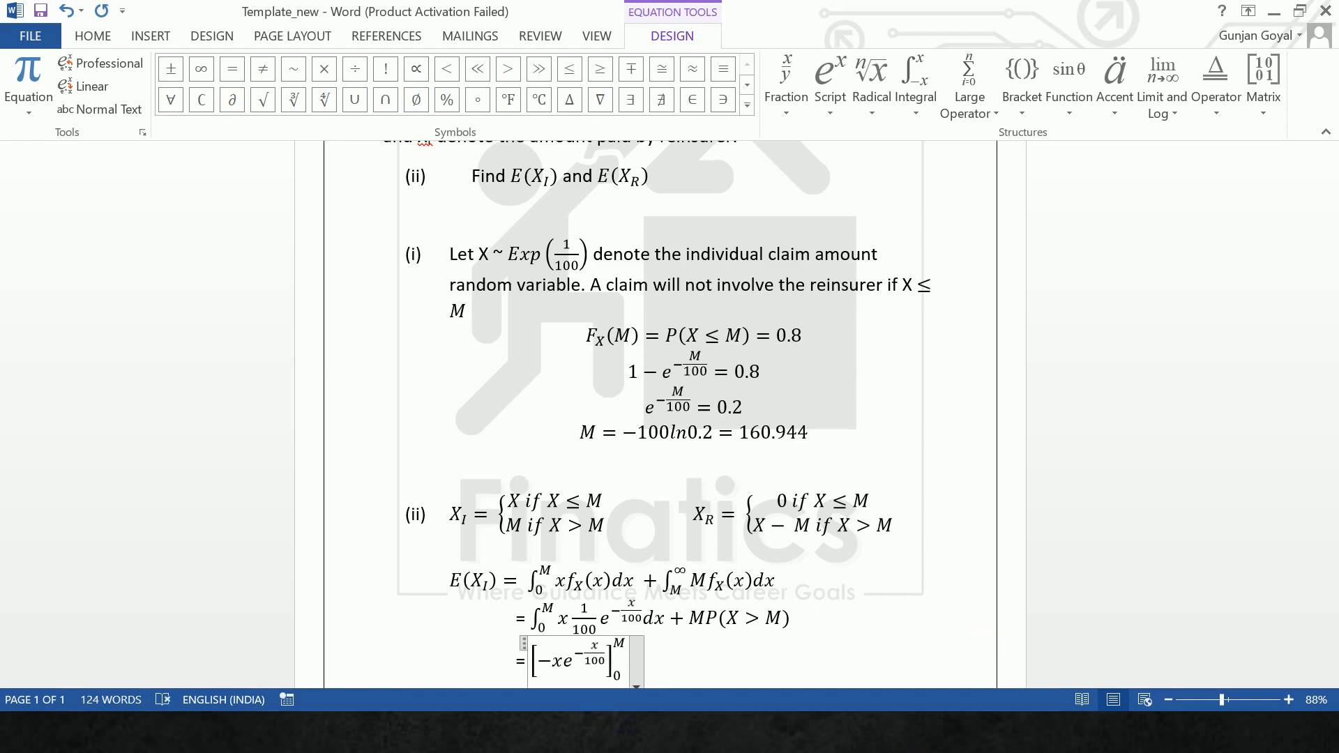
type("+")
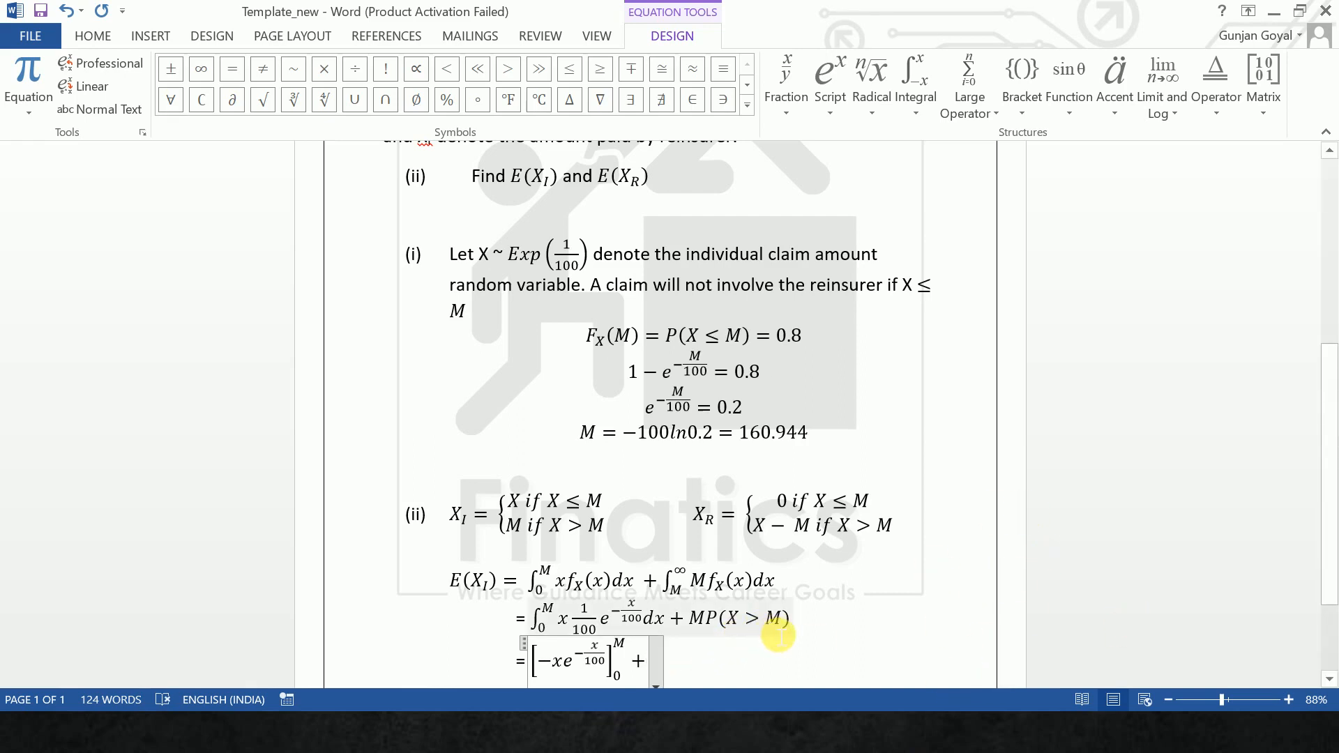
- Add a plus sign and an integral from 0 to capital M after the bracketed term
type("\\int")
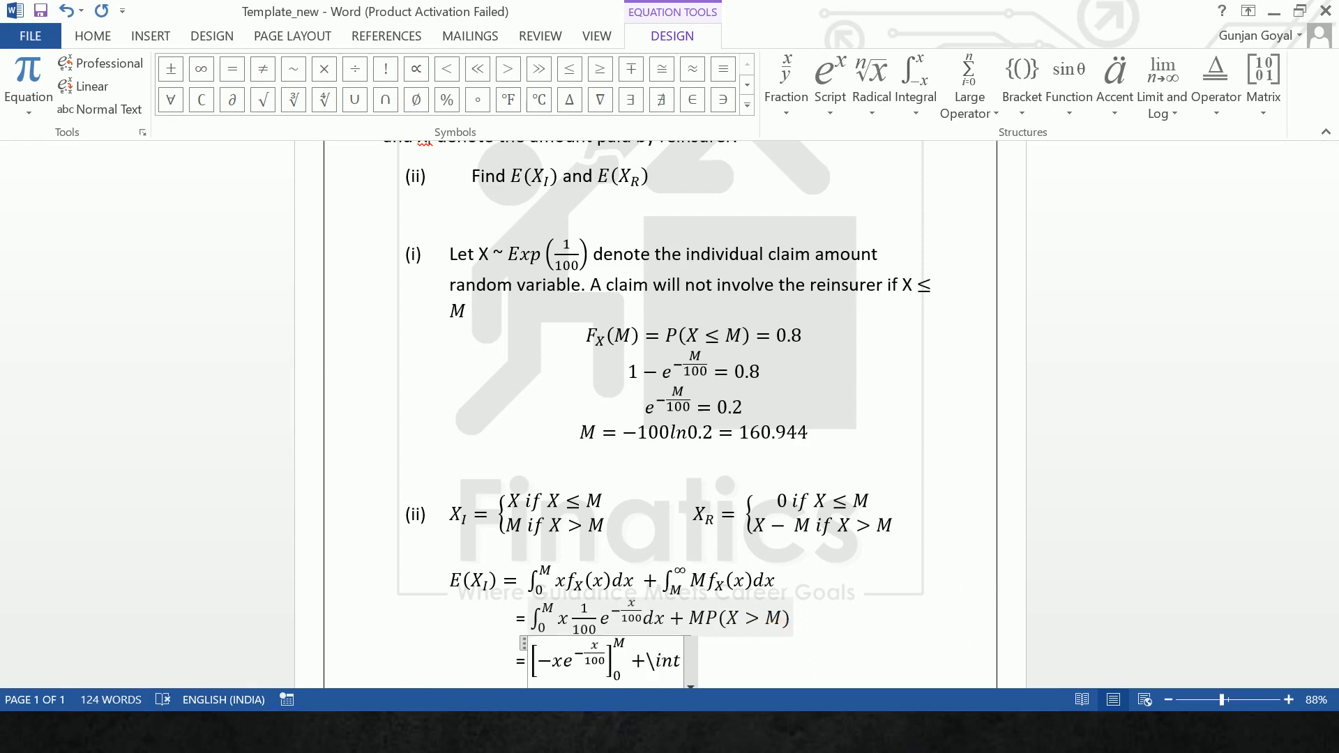
key("BackSpace")
key("BackSpace")
key("BackSpace")
key("BackSpace")
type(" ∫ 0")
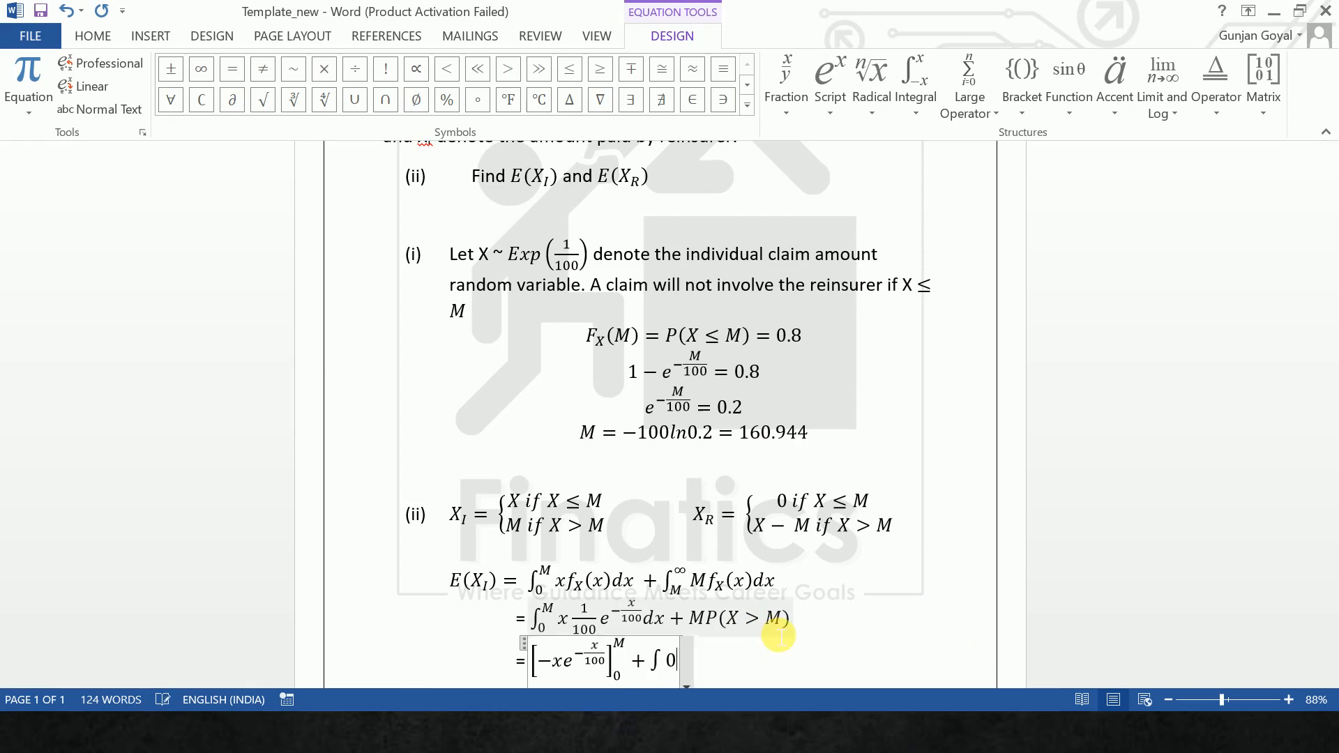
key("BackSpace")
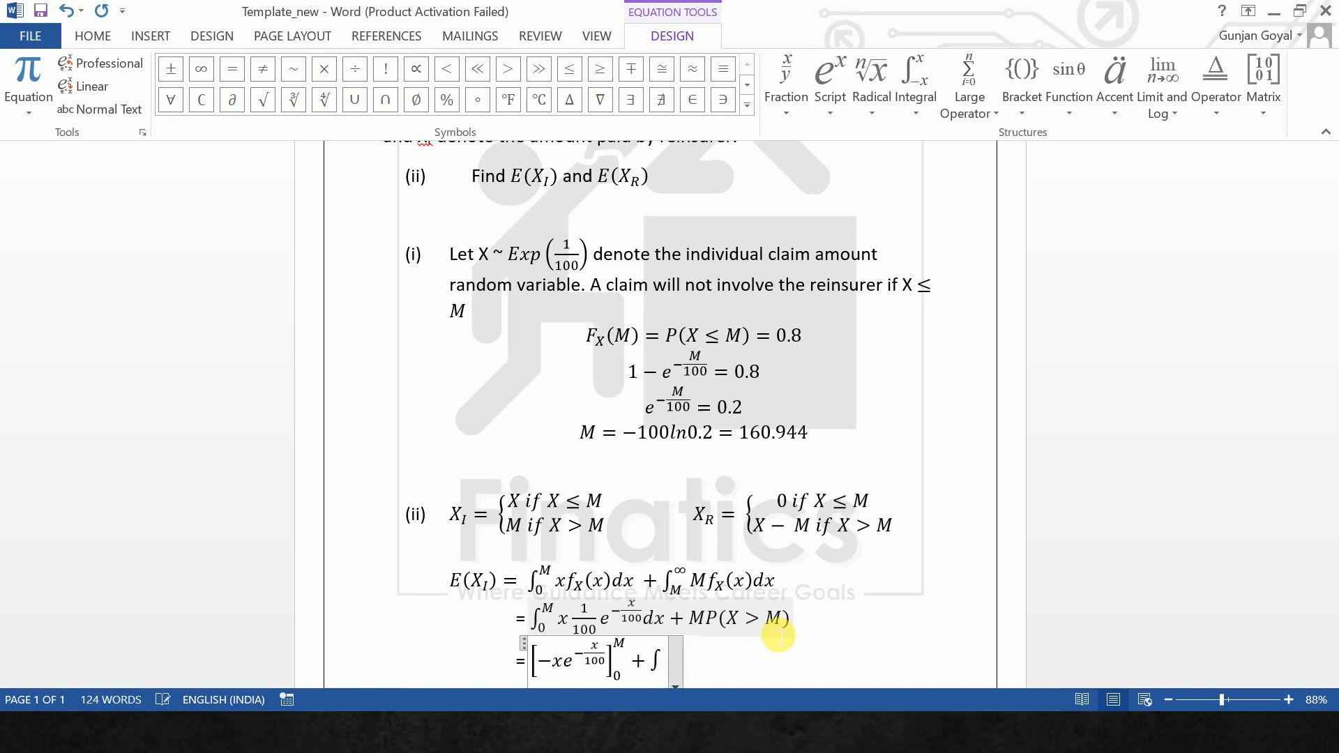
type("_0^m")
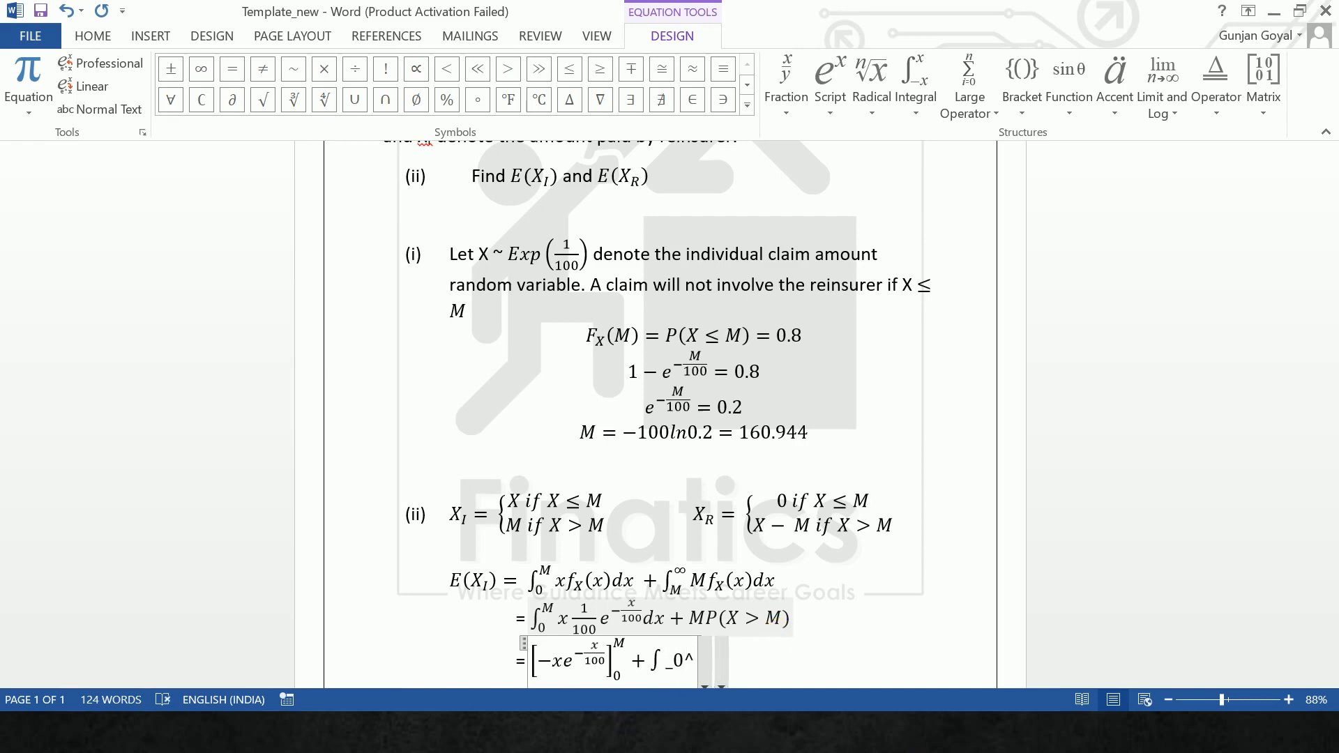
key("Left")
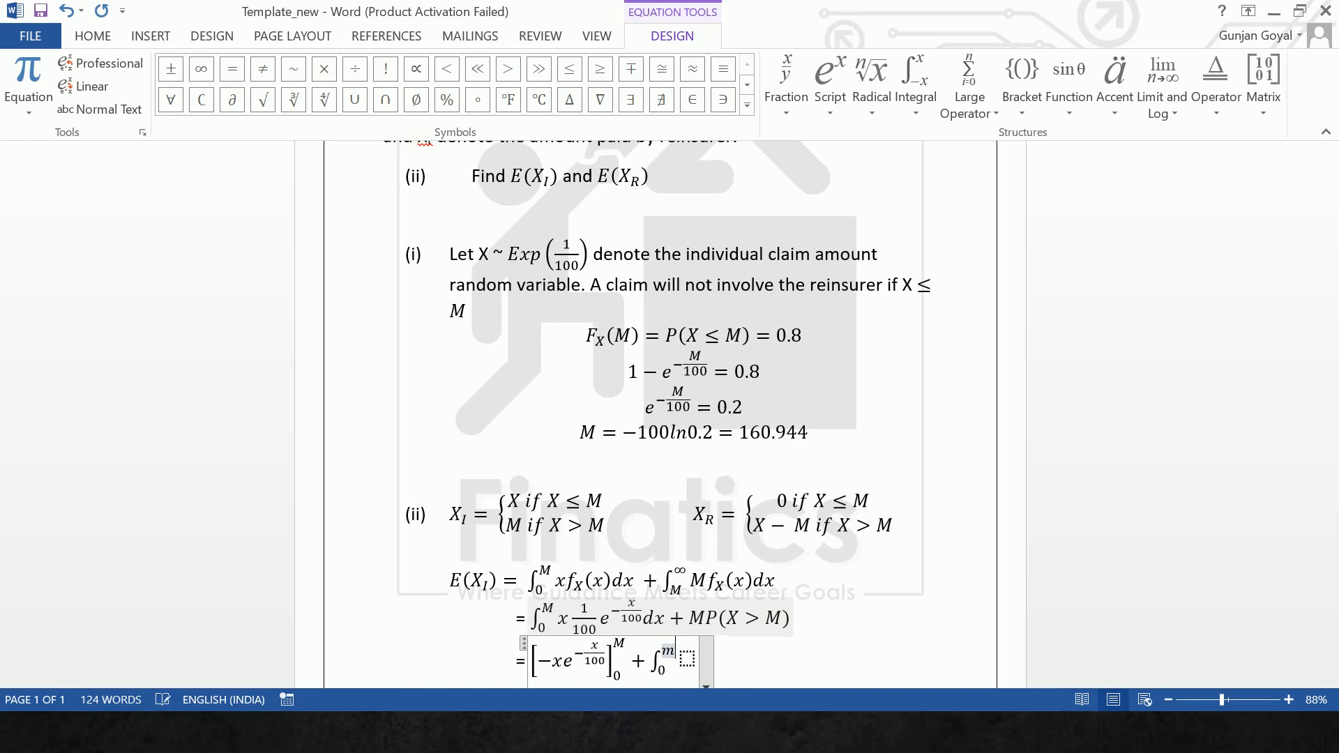
key("BackSpace")
type("M")
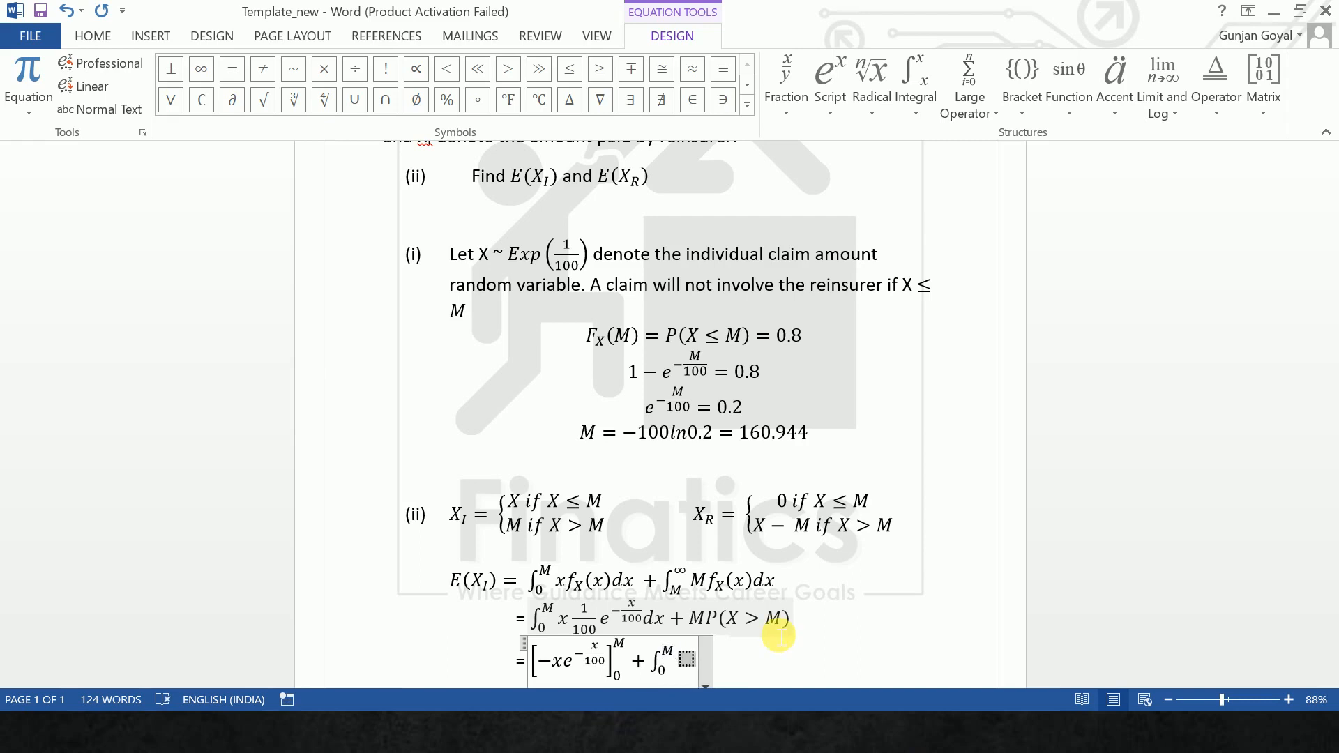
key("Right")
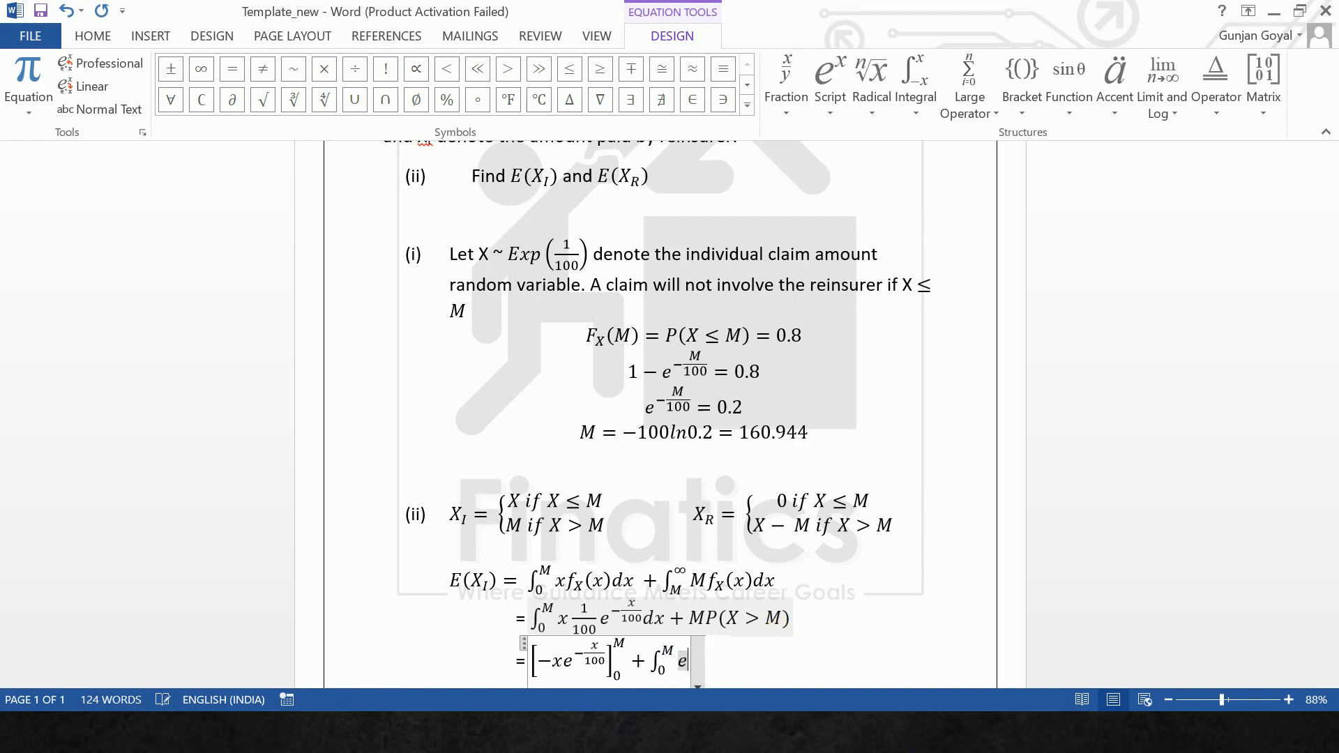
- Fill the integrand with e^(-x/100) dx, keeping the exponent in parentheses
type("e^(-")
type("x/100)")
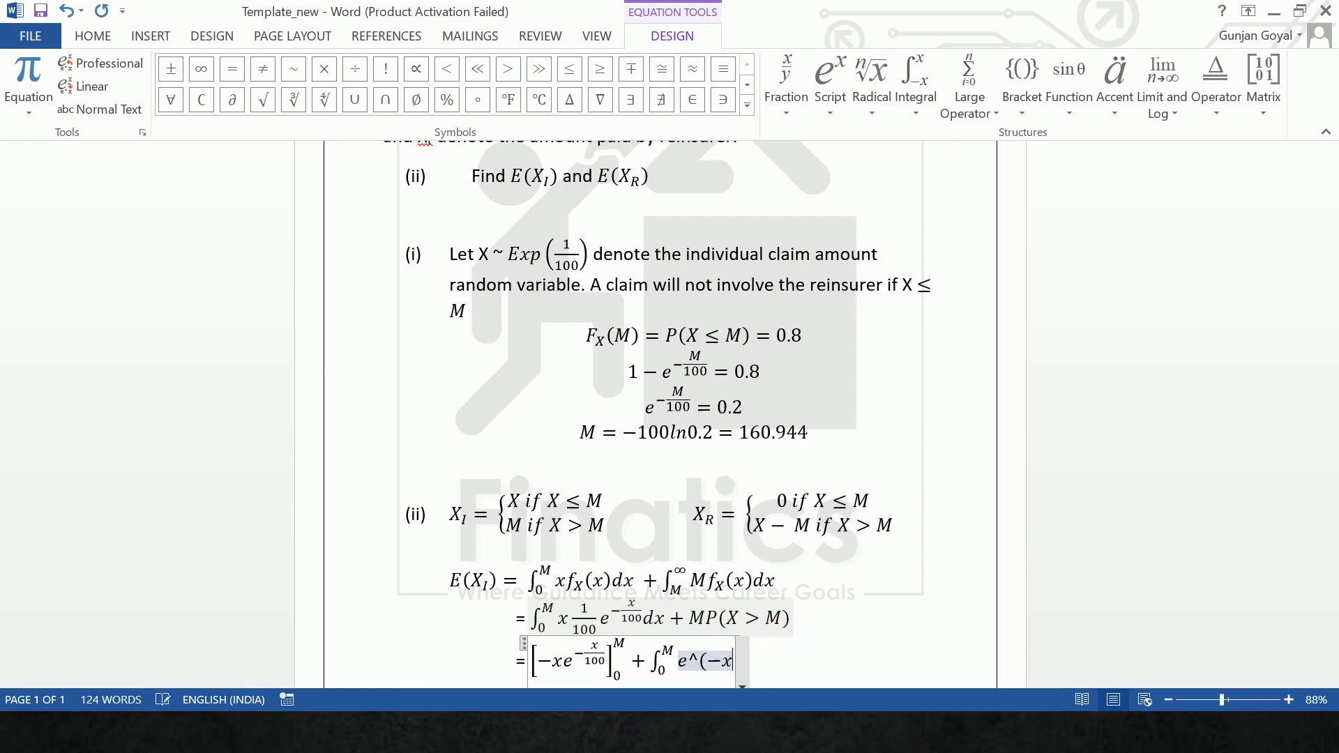
type(" n")
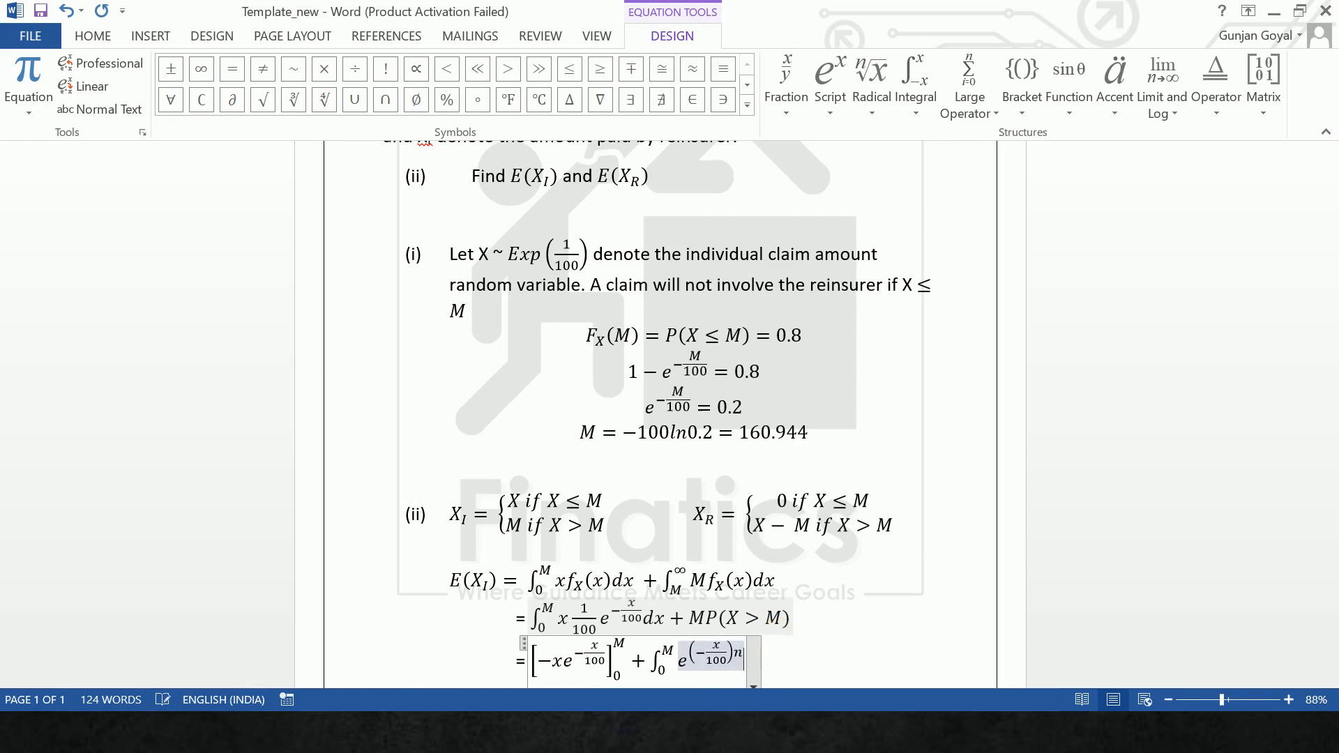
key("Left")
key("Left")
key("Left")
key("Left")
key("Left")
key("Left")
key("Left")
key("Left")
key("Left")
key("Left")
key("Left")
key("Left")
key("Left")
key("Left")
key("Left")
key("Right")
key("Right")
key("Right")
key("Right")
key("Right")
key("Right")
key("Right")
key("Right")
key("Right")
key("Right")
key("Right")
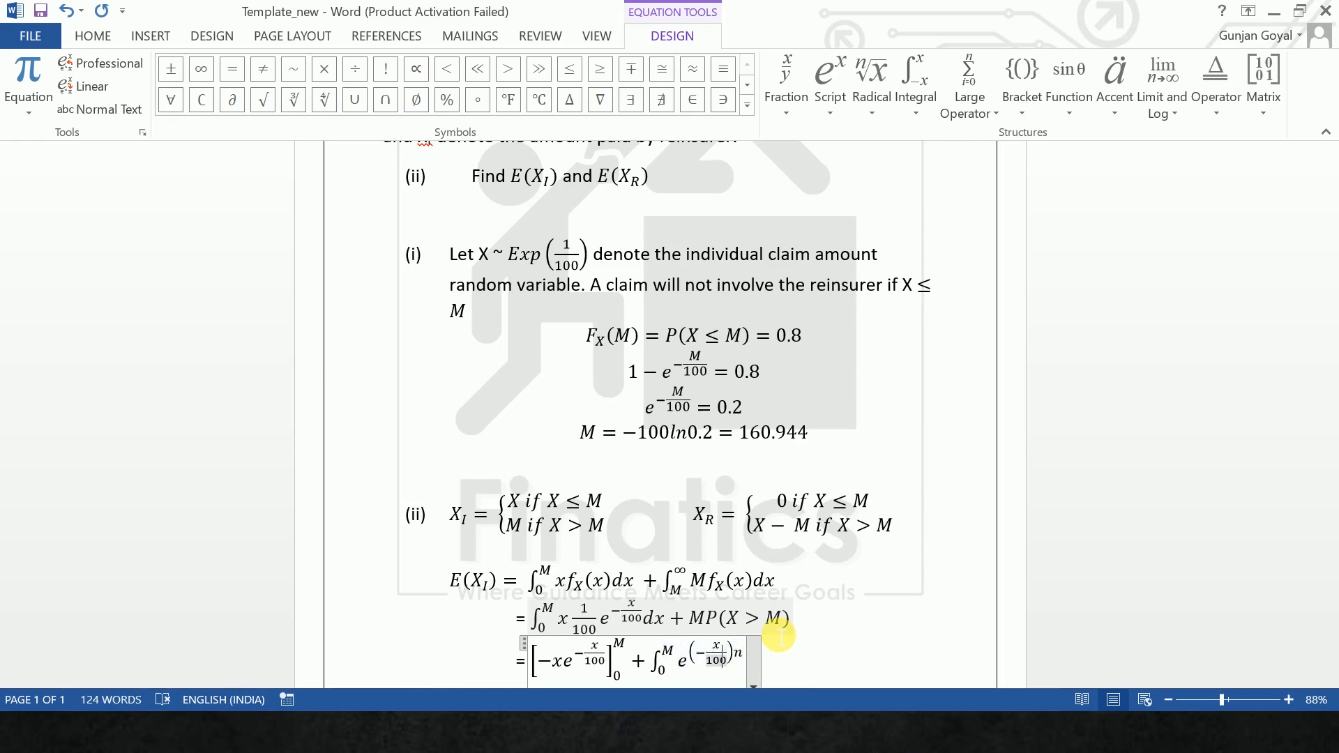
key("Delete")
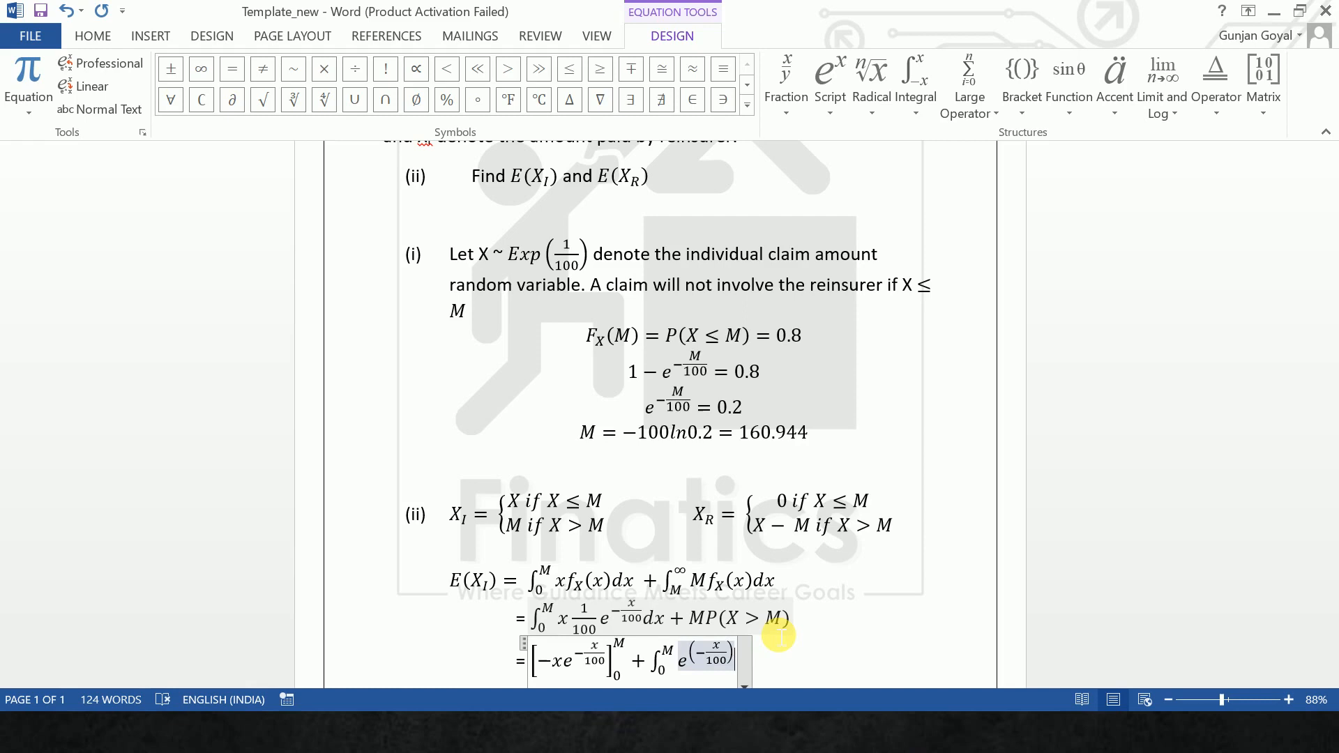
type("dx")
- Add + Me^(-M/100) after the integral, leave the equation and start a new line below
left_click(805, 643)
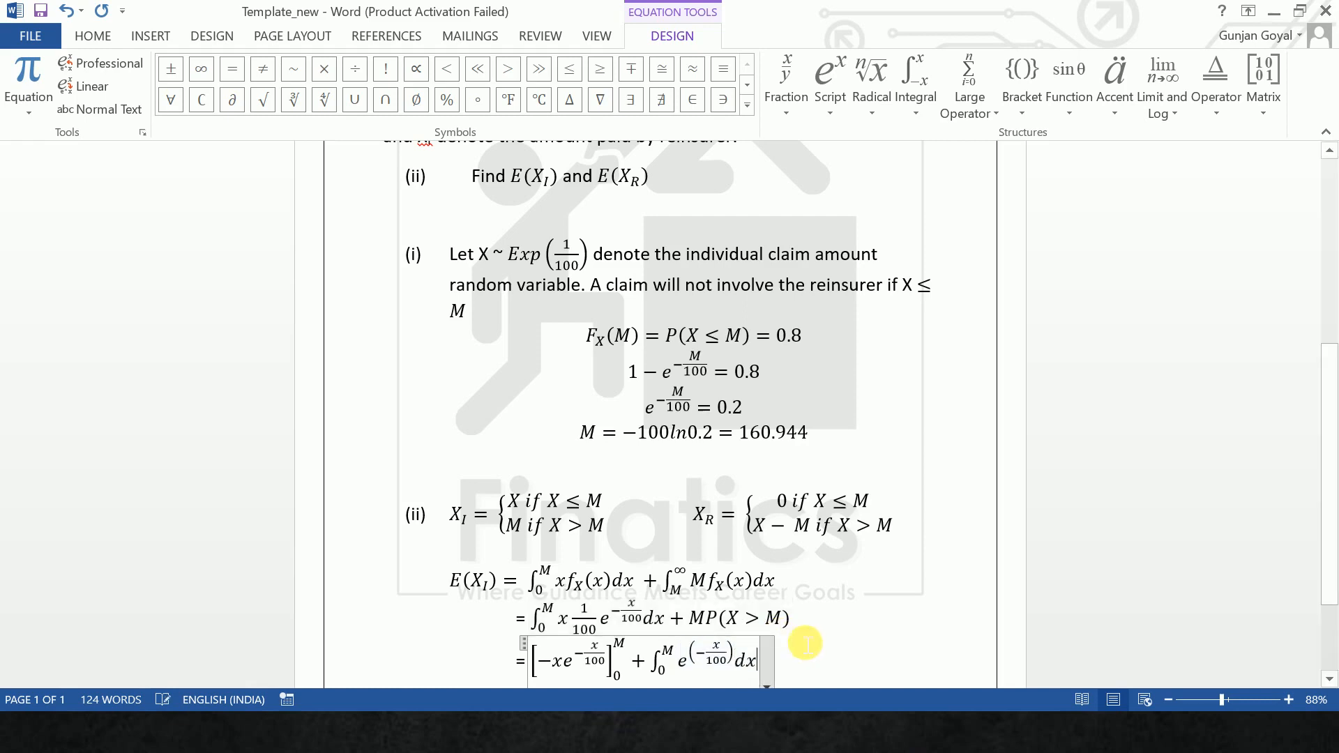
type("+")
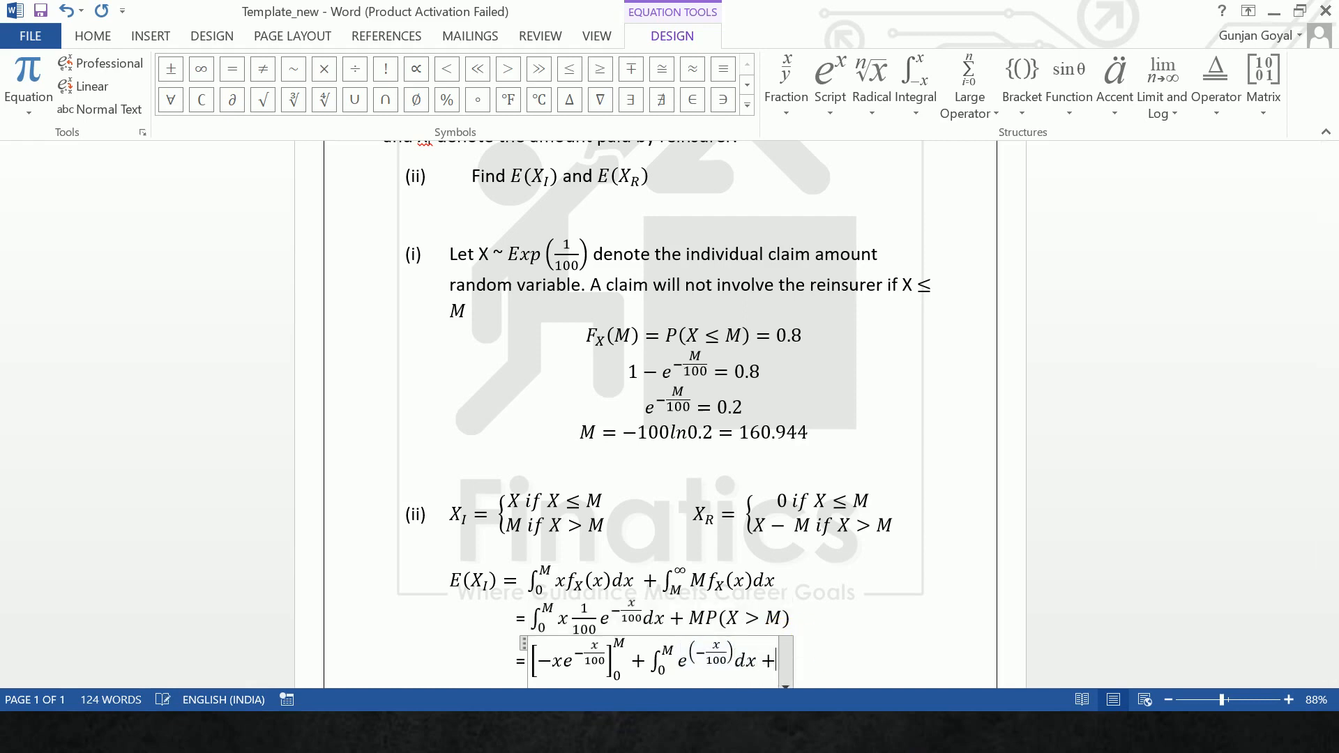
type("M")
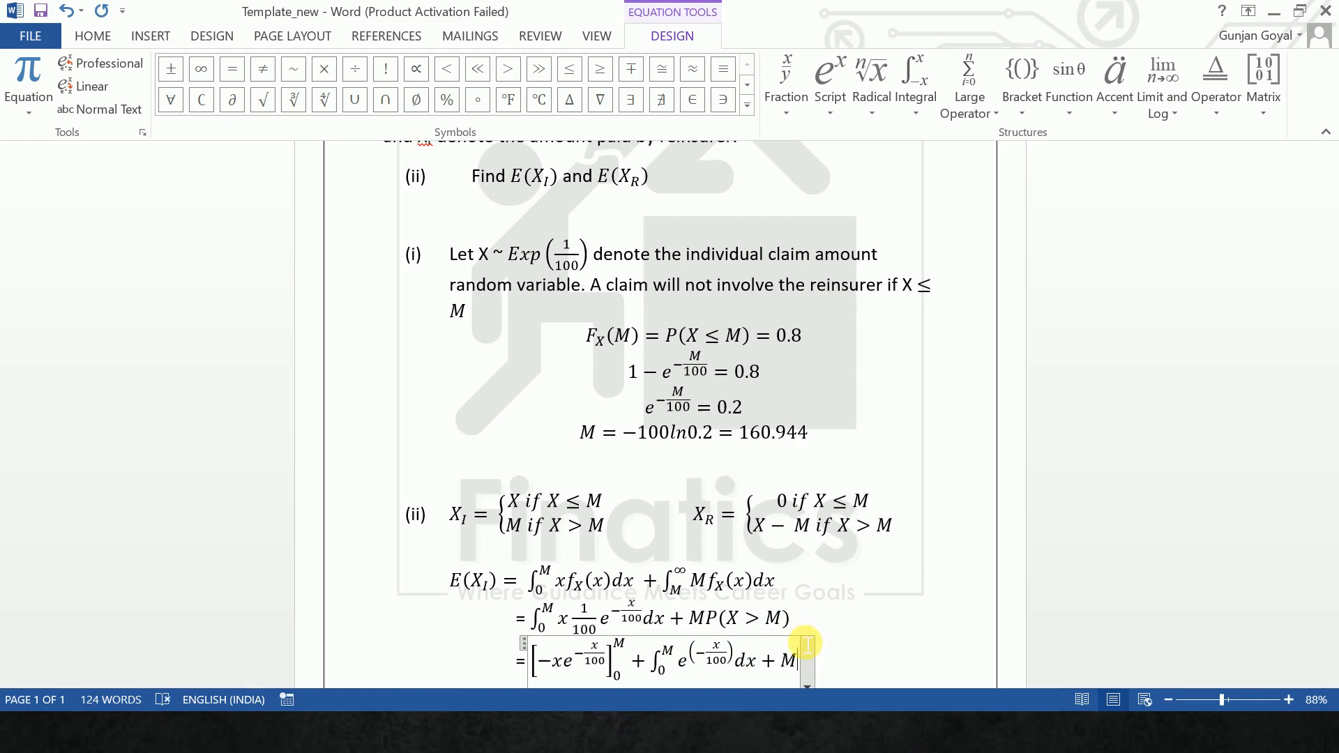
type("e^(")
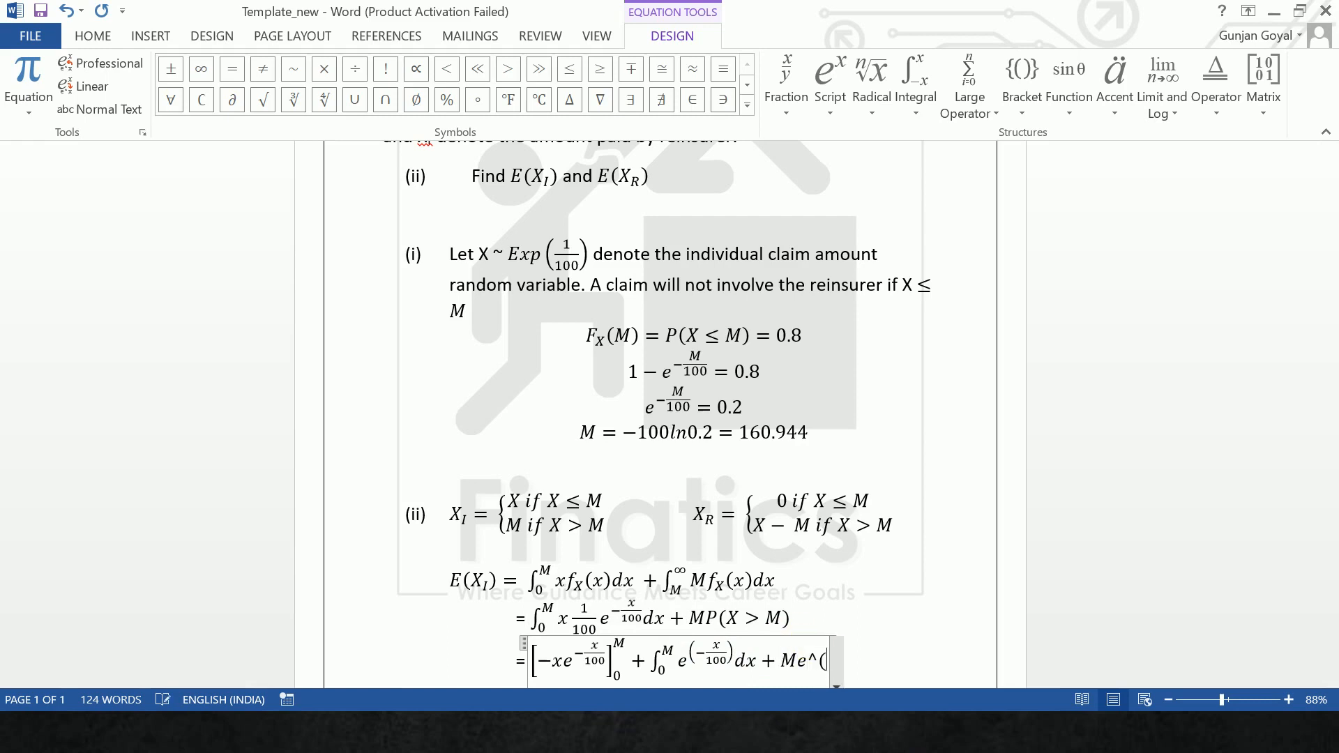
type("-M/100)")
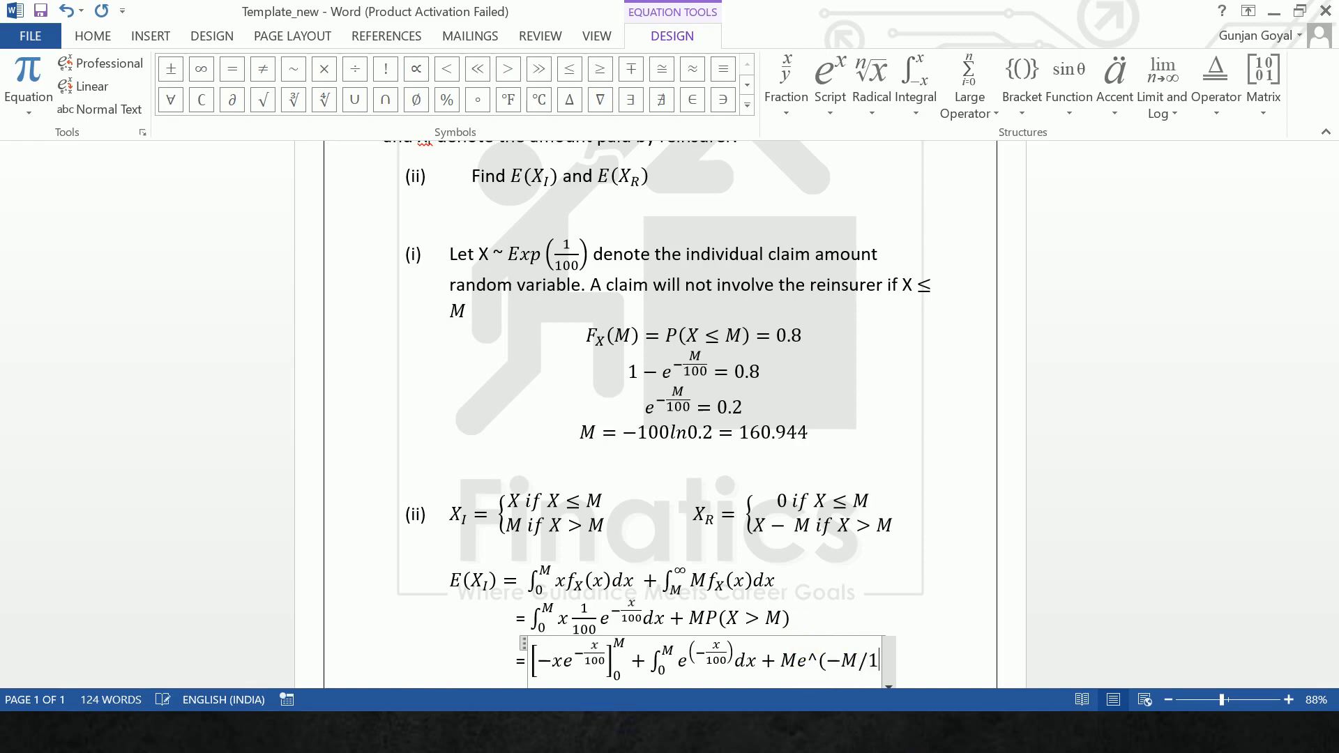
key("space")
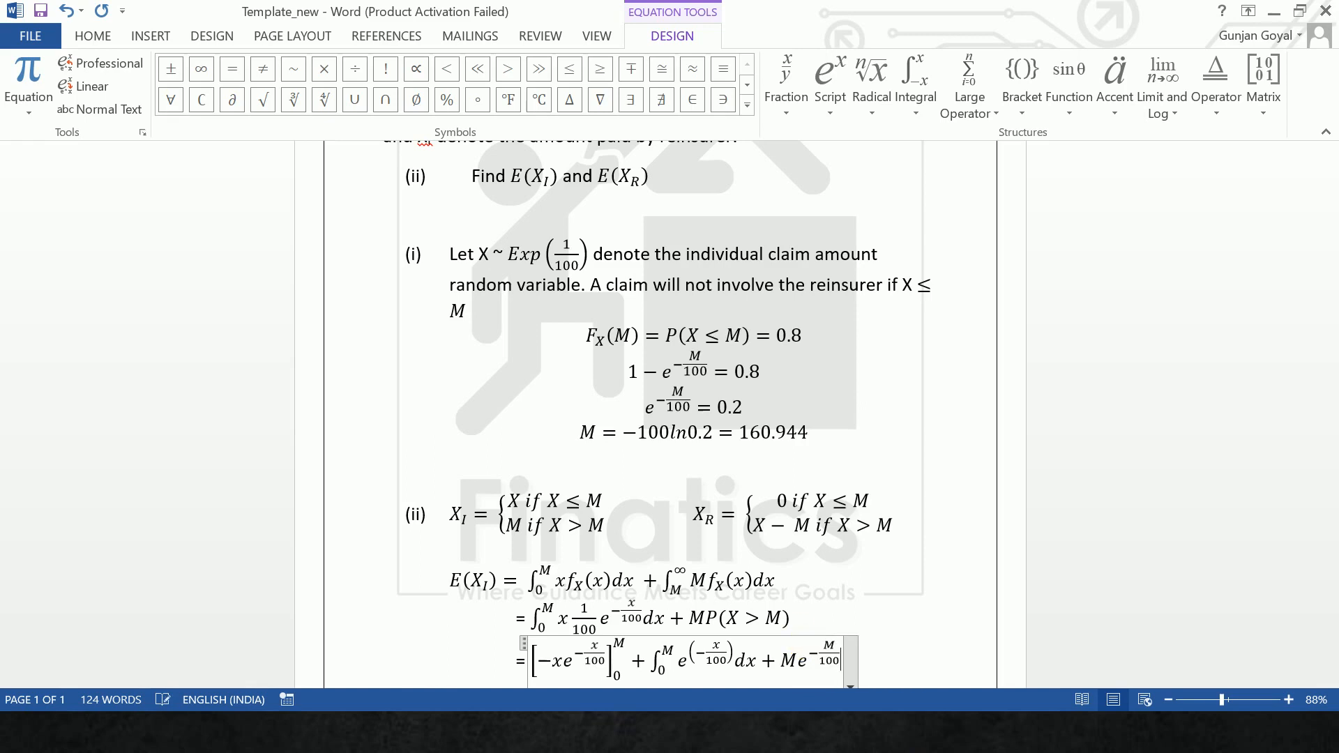
key("Right")
key("Return")
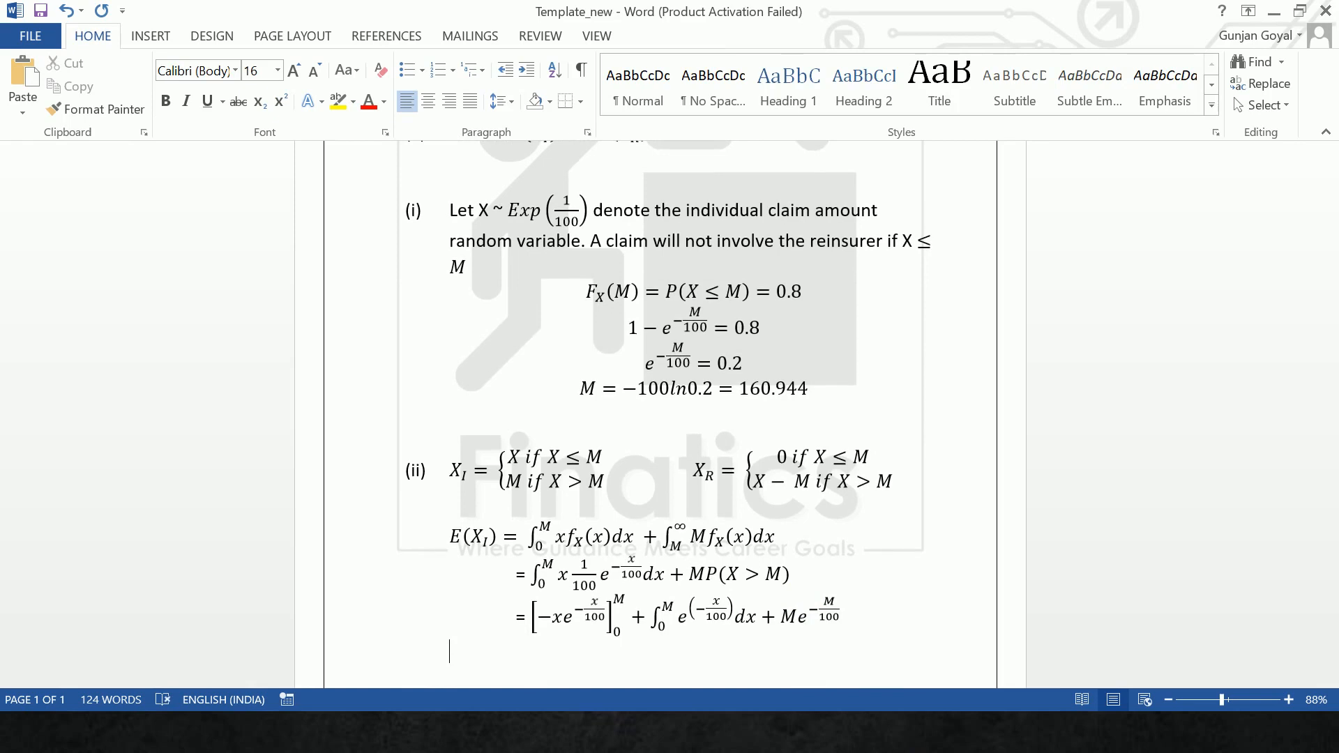
- Begin the next line with an equals sign and an equation containing an integral from 0 to capital M
type("=")
key("alt+equal")
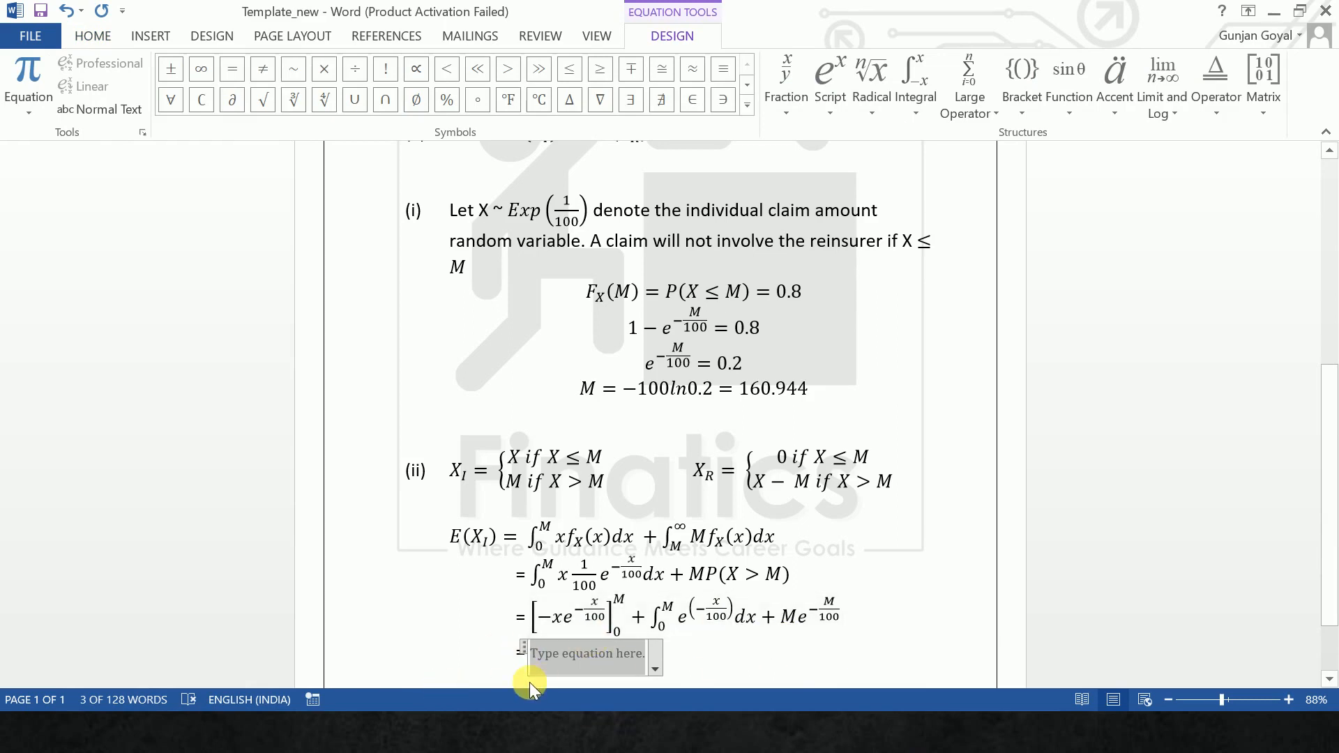
type("\\int")
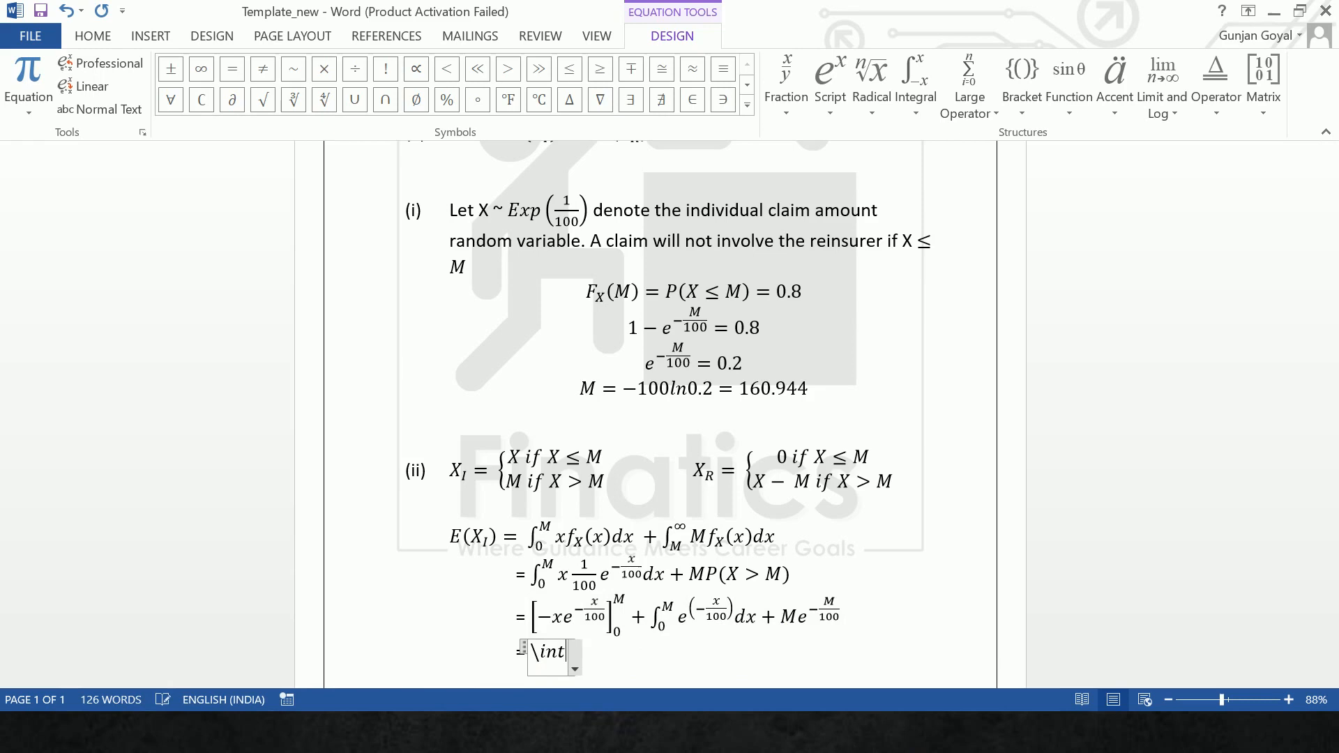
key("space")
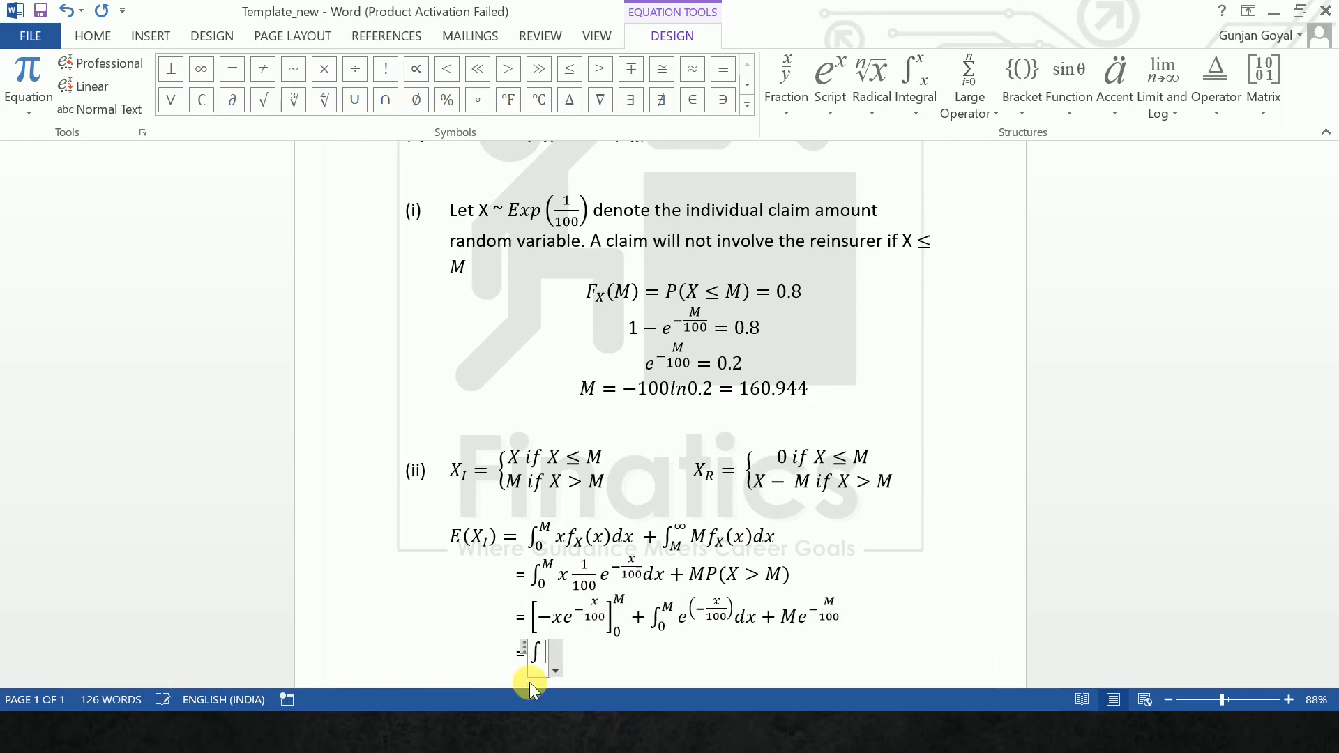
type("_0^m")
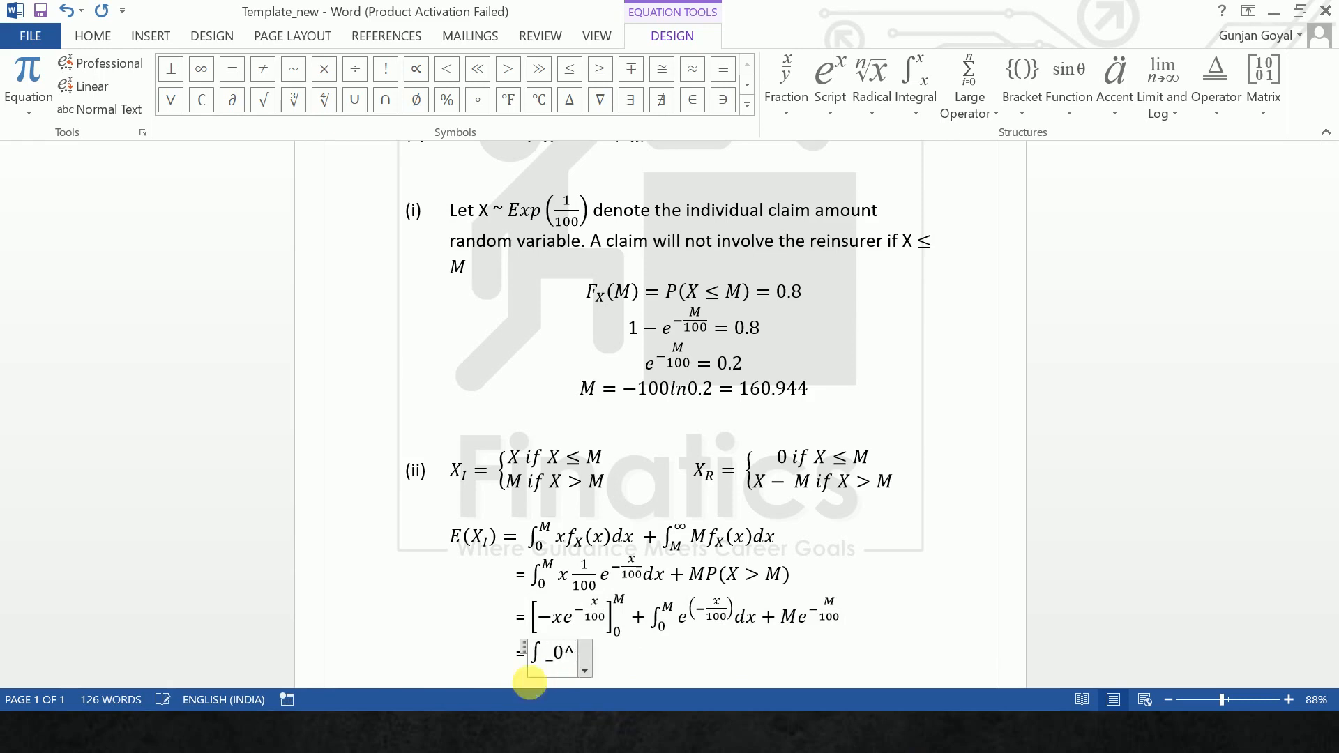
key("space")
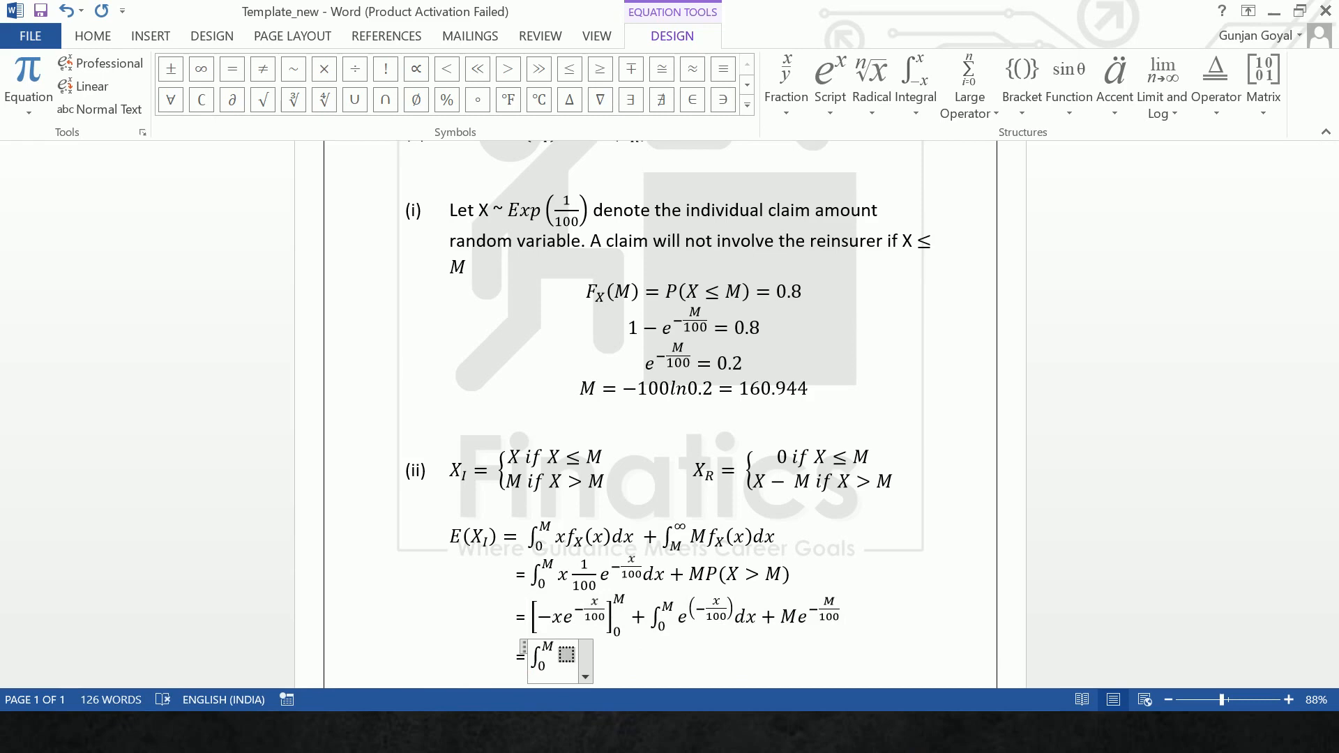
- Fill the integrand with e^(-x/100) dx, leave the equation and start a new line below
type("e^(-")
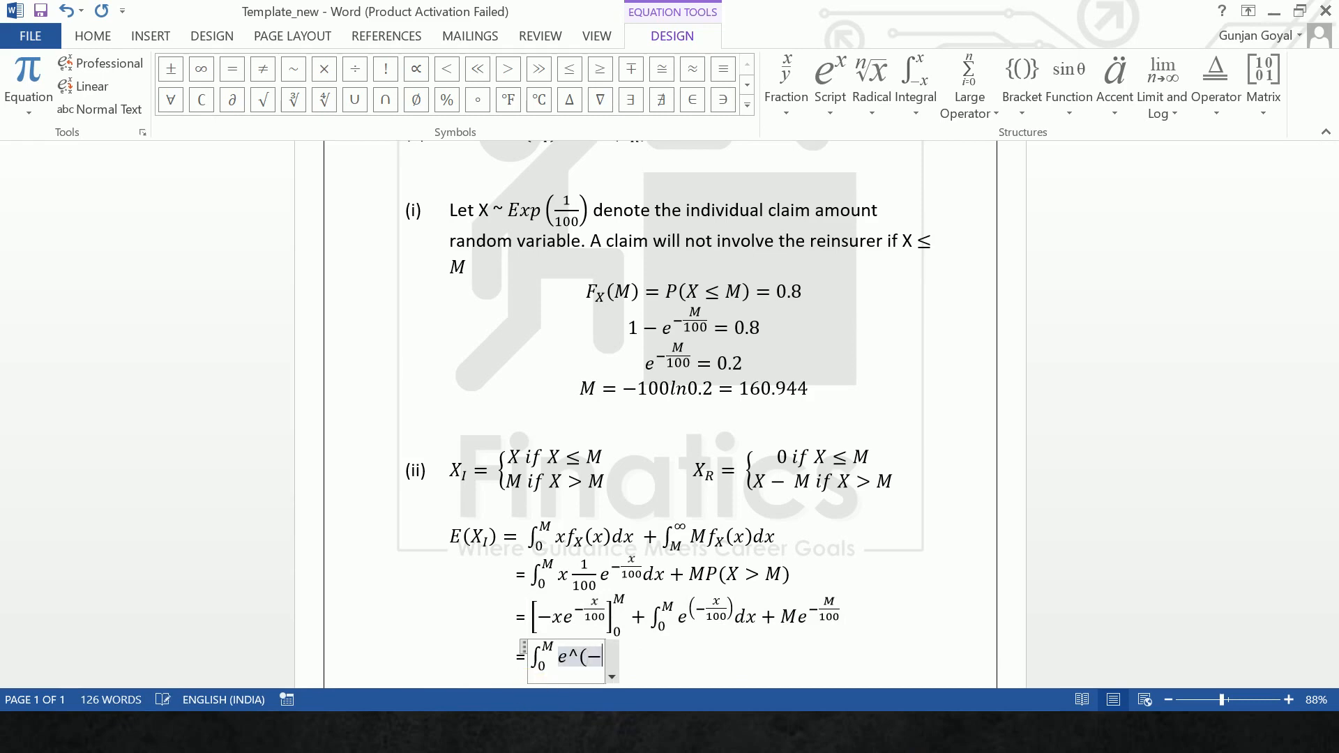
type("x/1")
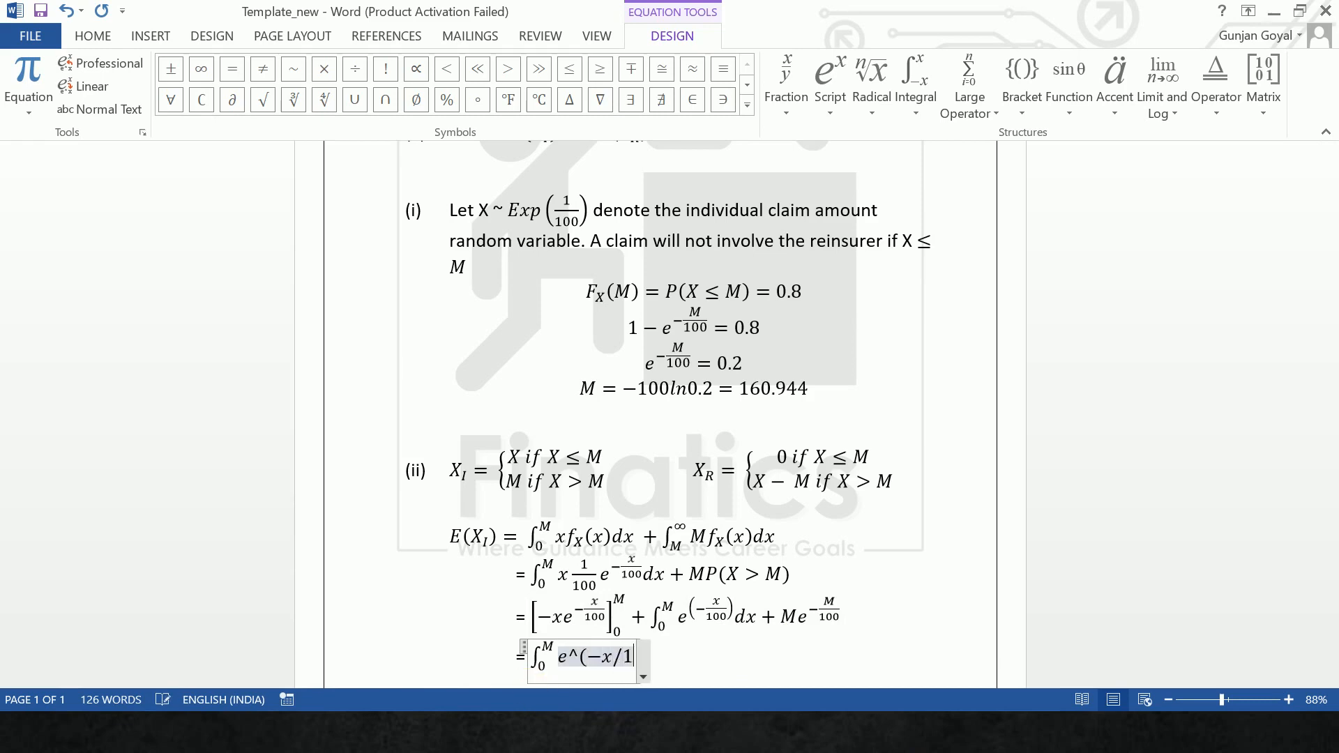
type("00) ")
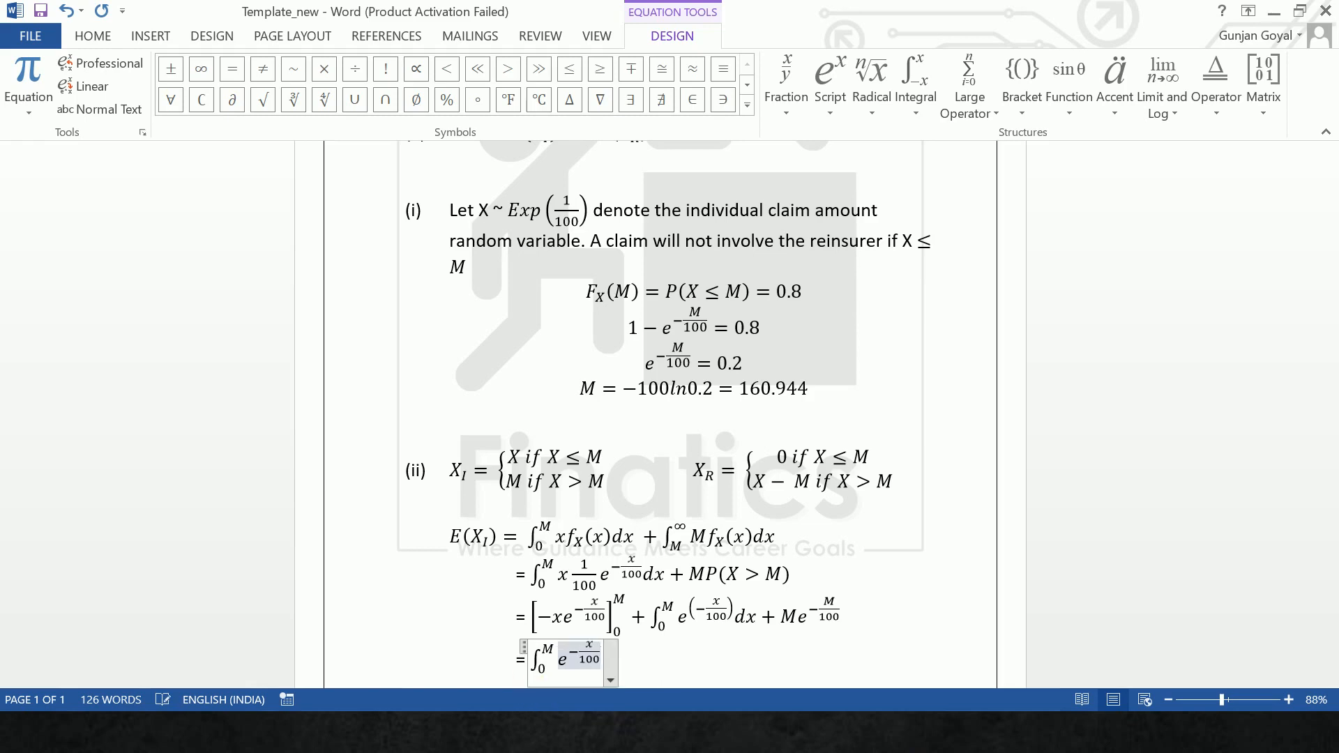
type("dx")
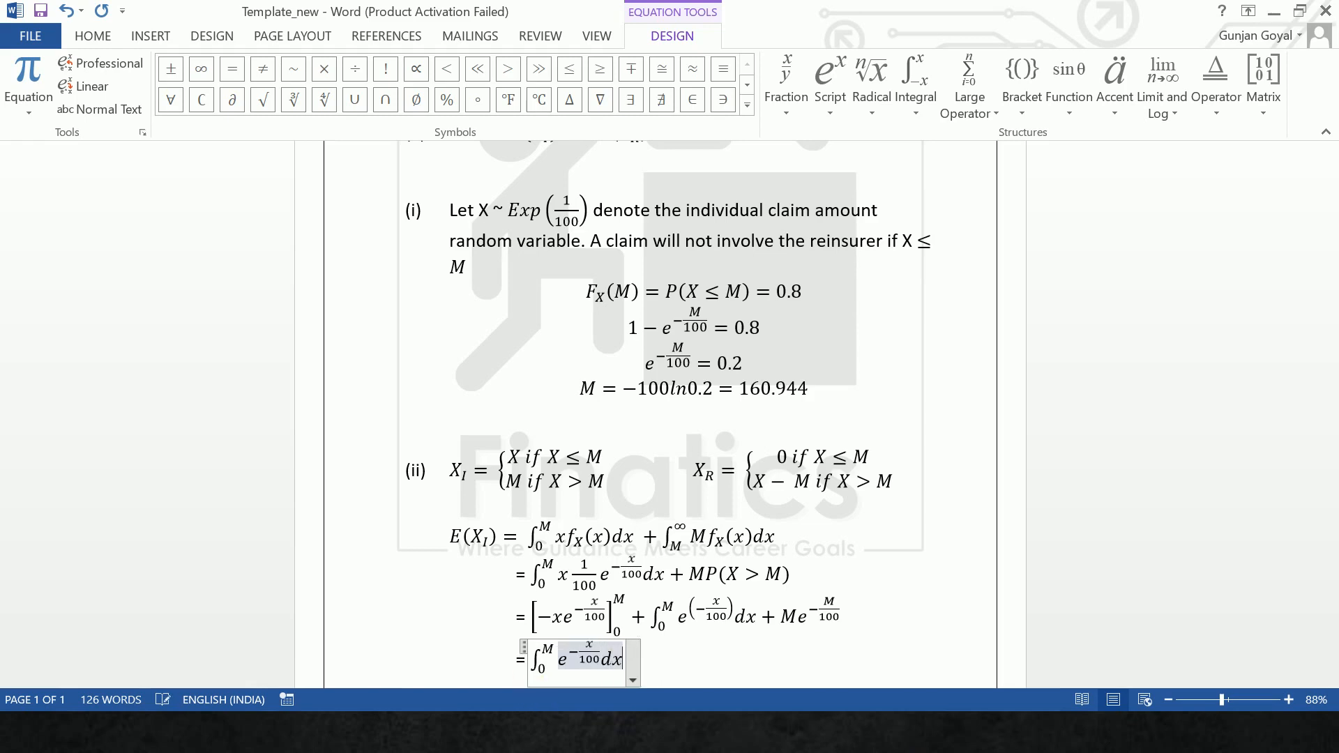
key("Return")
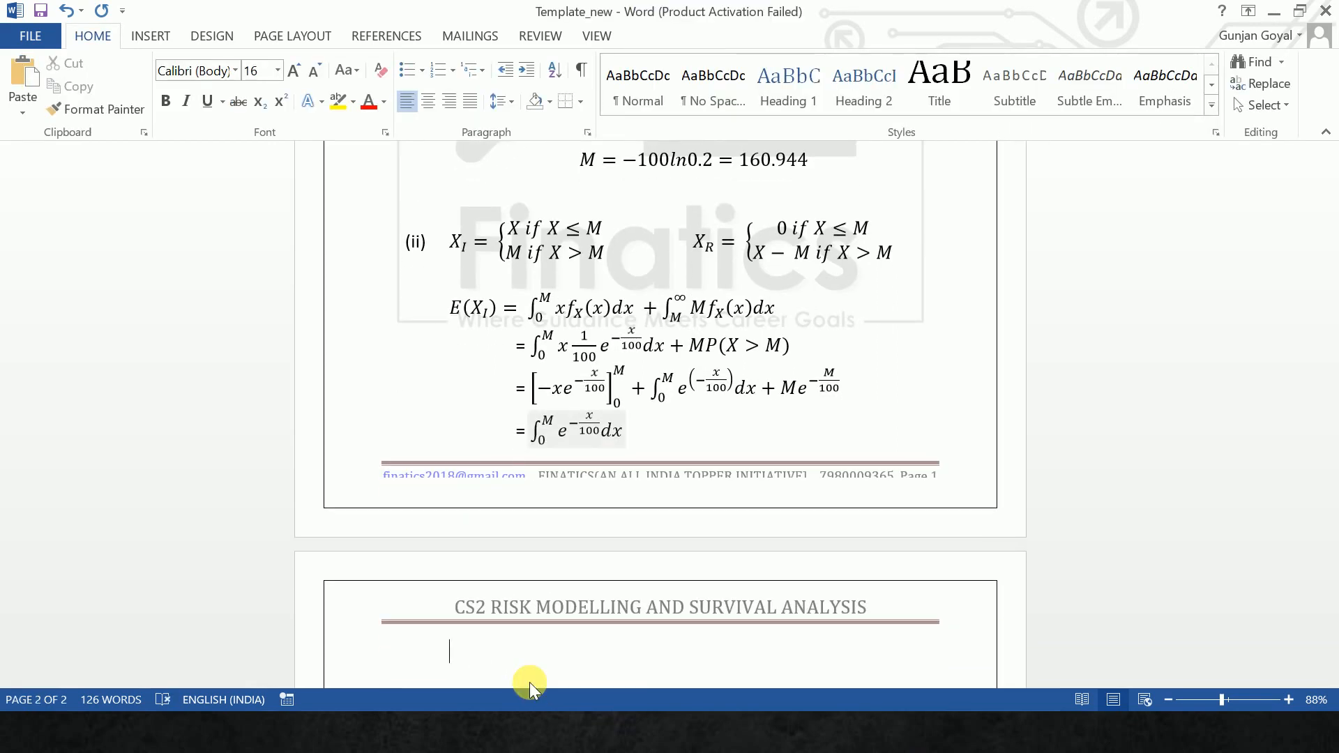
- Add an indented line with an equals sign and an equation holding the bracketed term [-100e^(-x/100)]
key("Tab")
key("alt+equal")
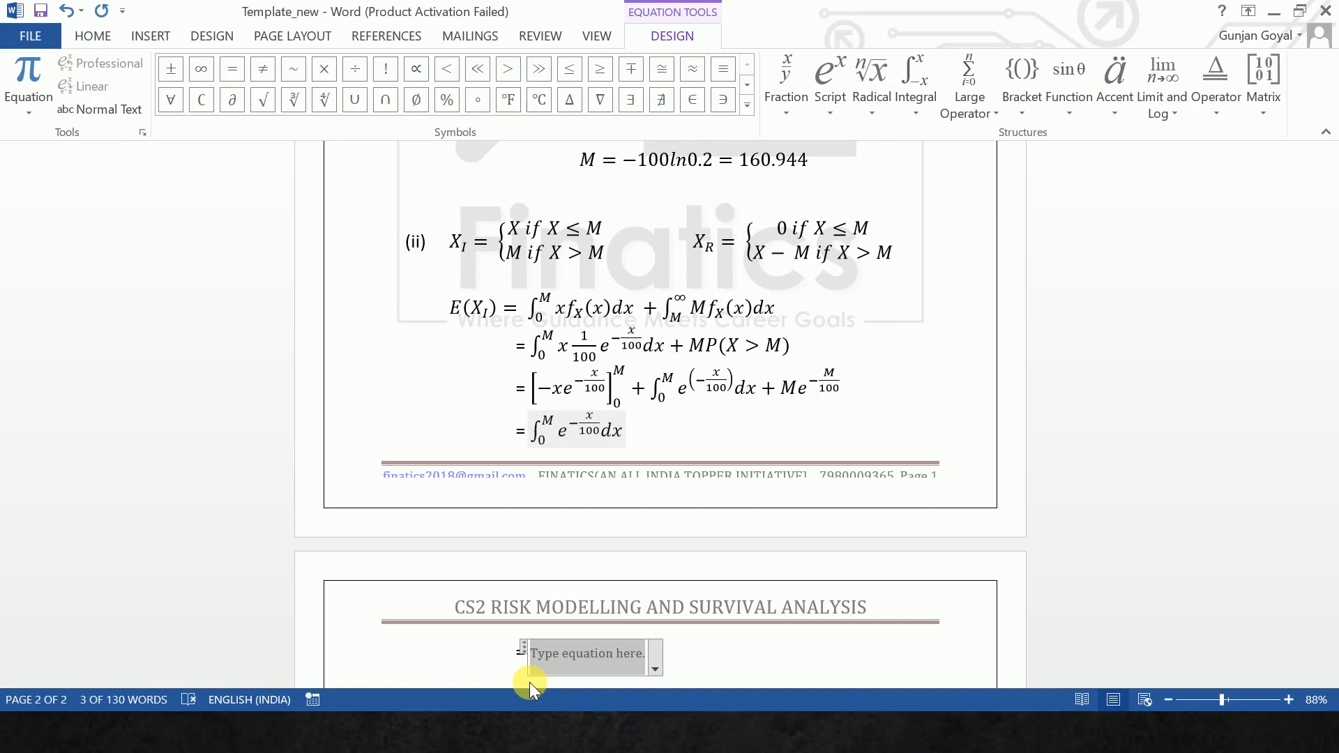
type("[100")
key("BackSpace")
key("BackSpace")
key("BackSpace")
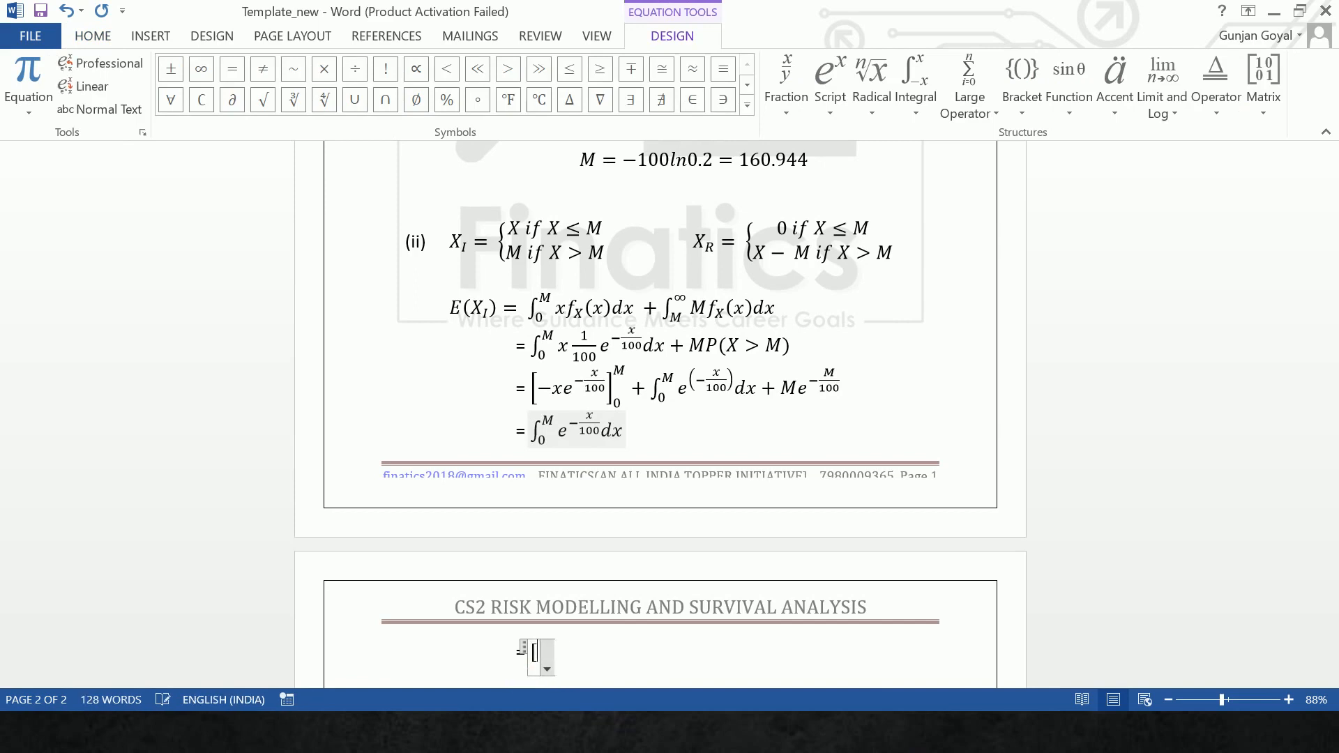
type("-100")
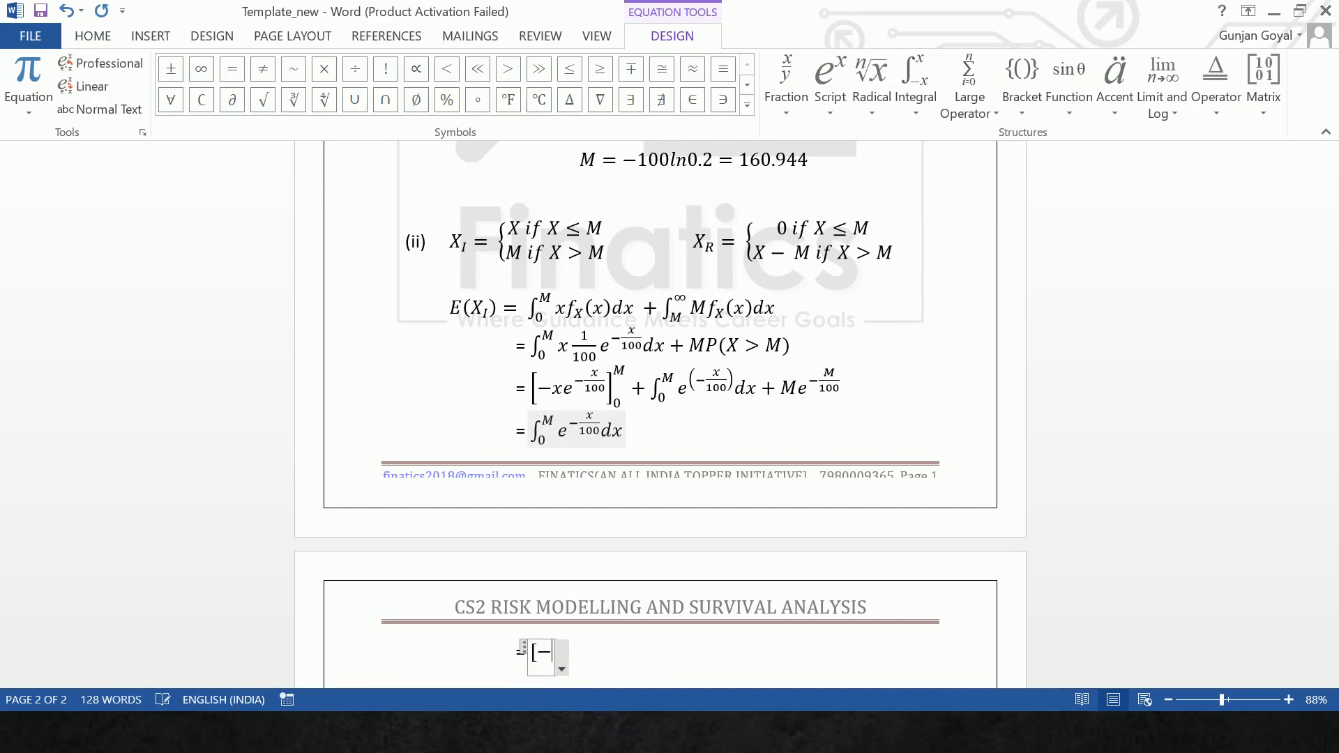
type("e")
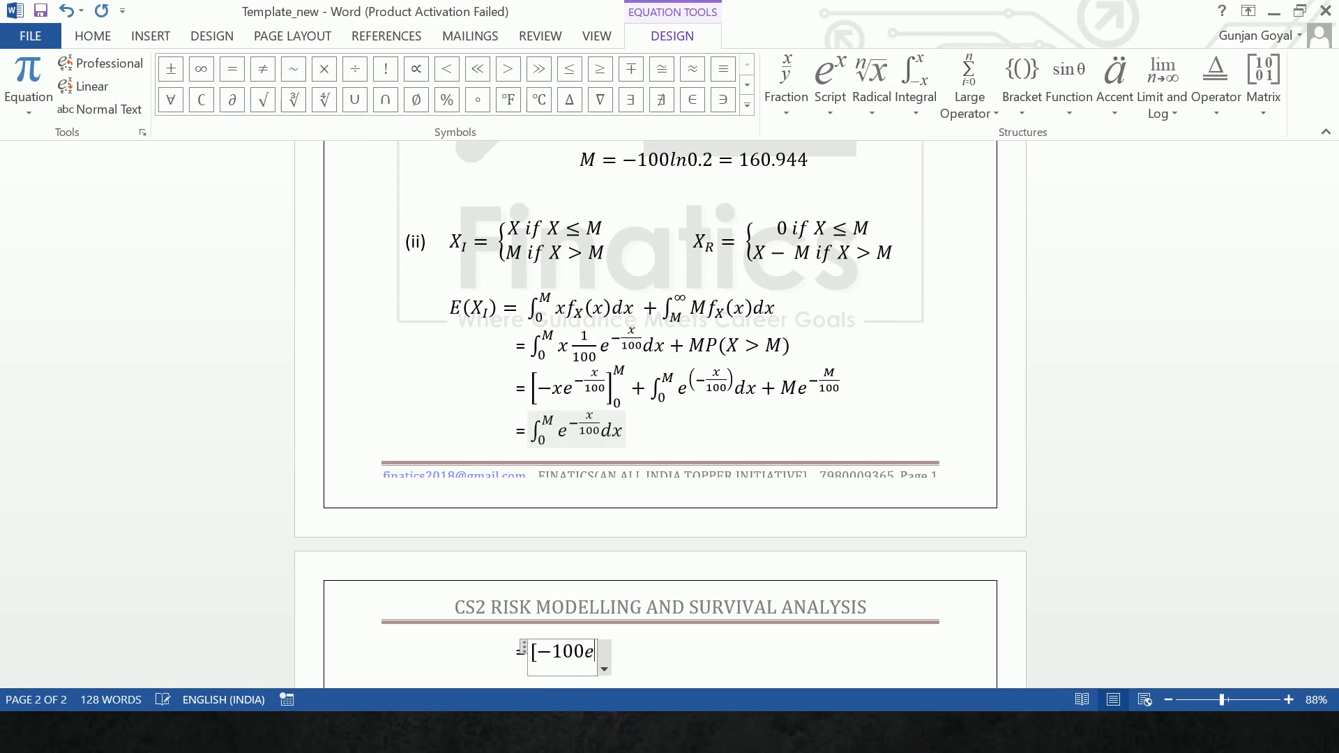
type("^(")
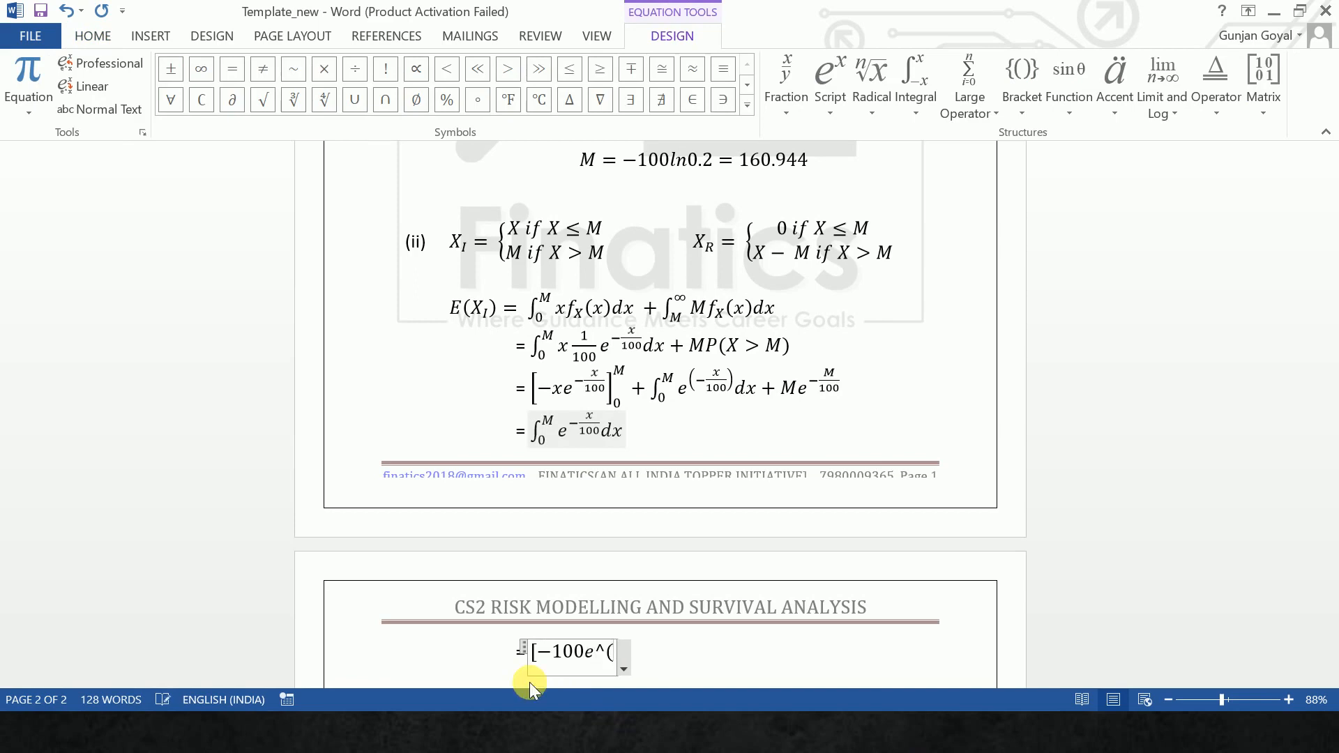
type("-x/100")
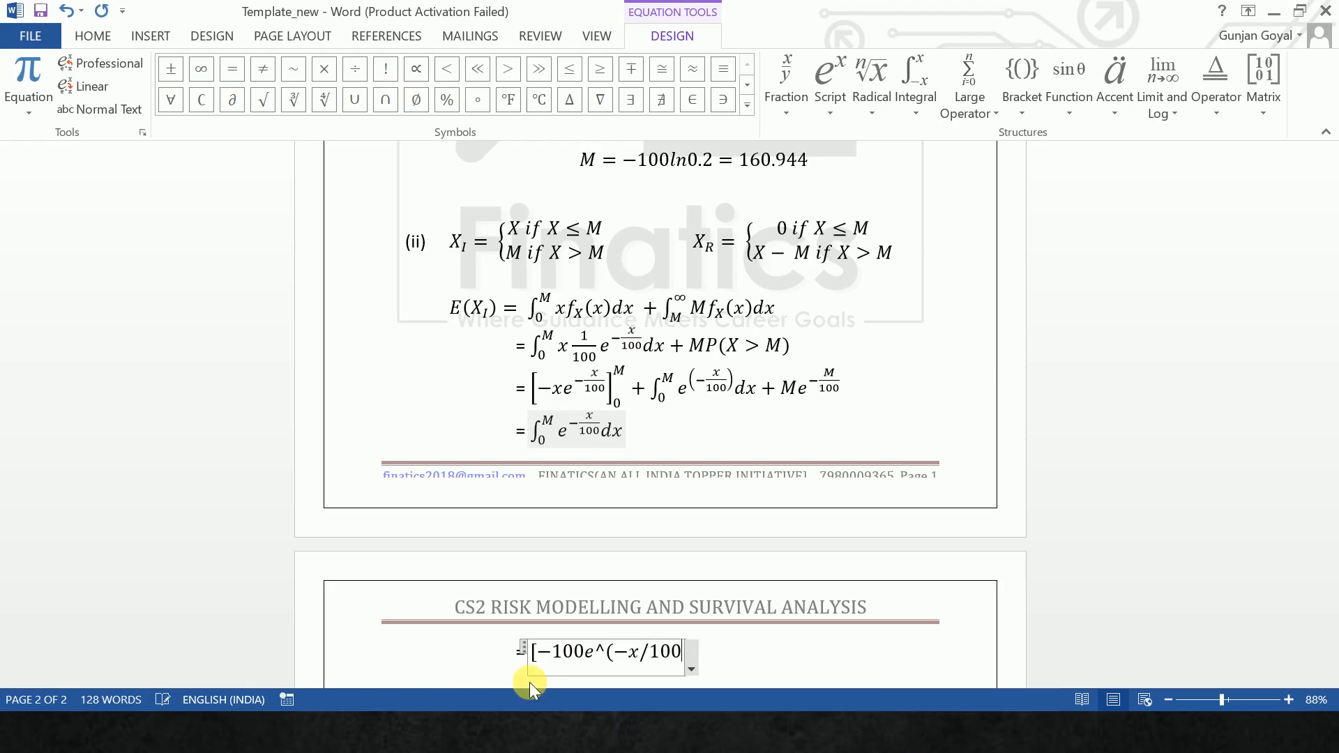
type(")]")
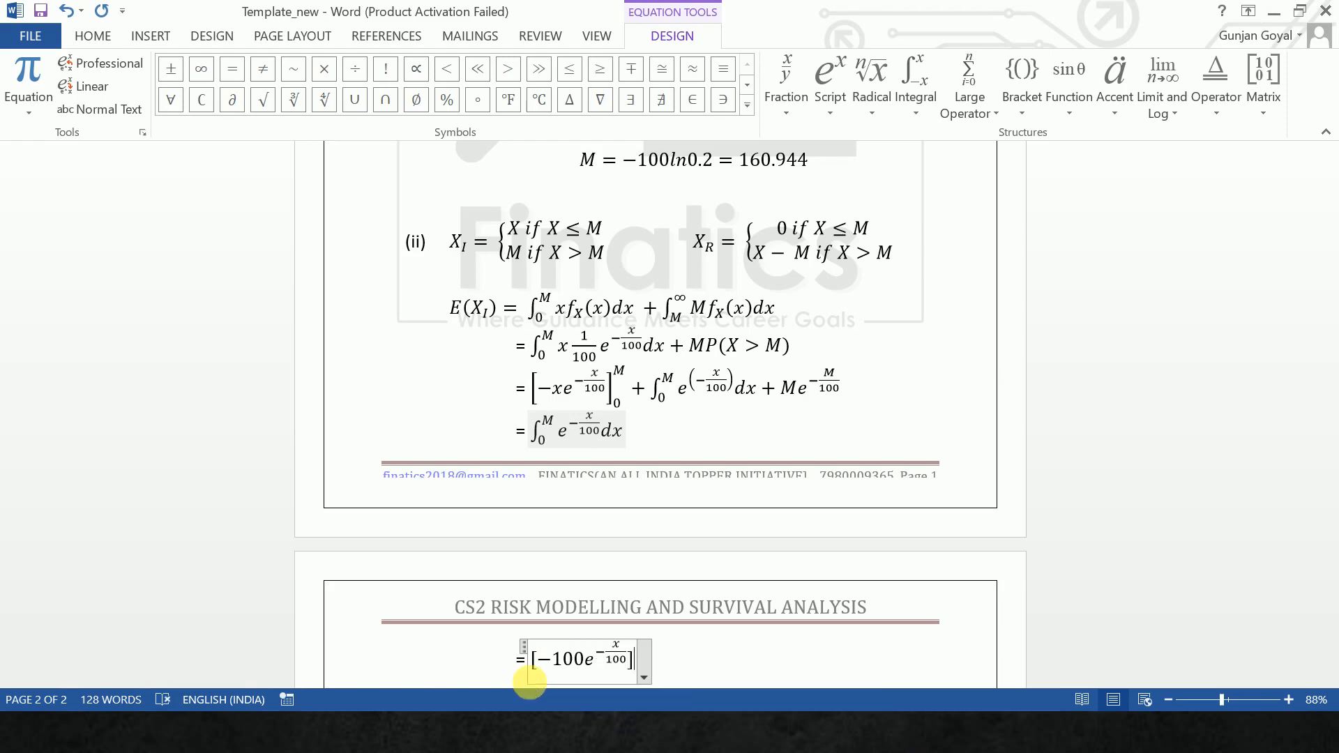
type("_)^")
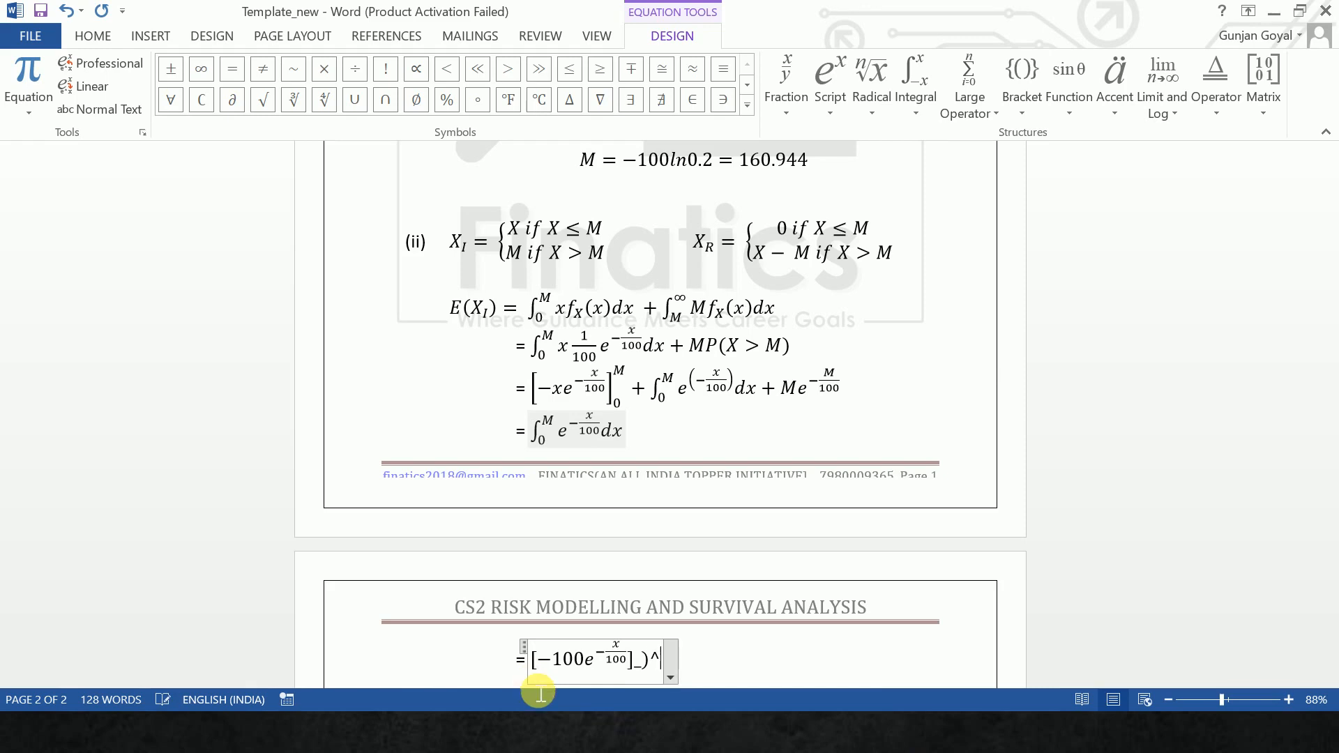
type("M")
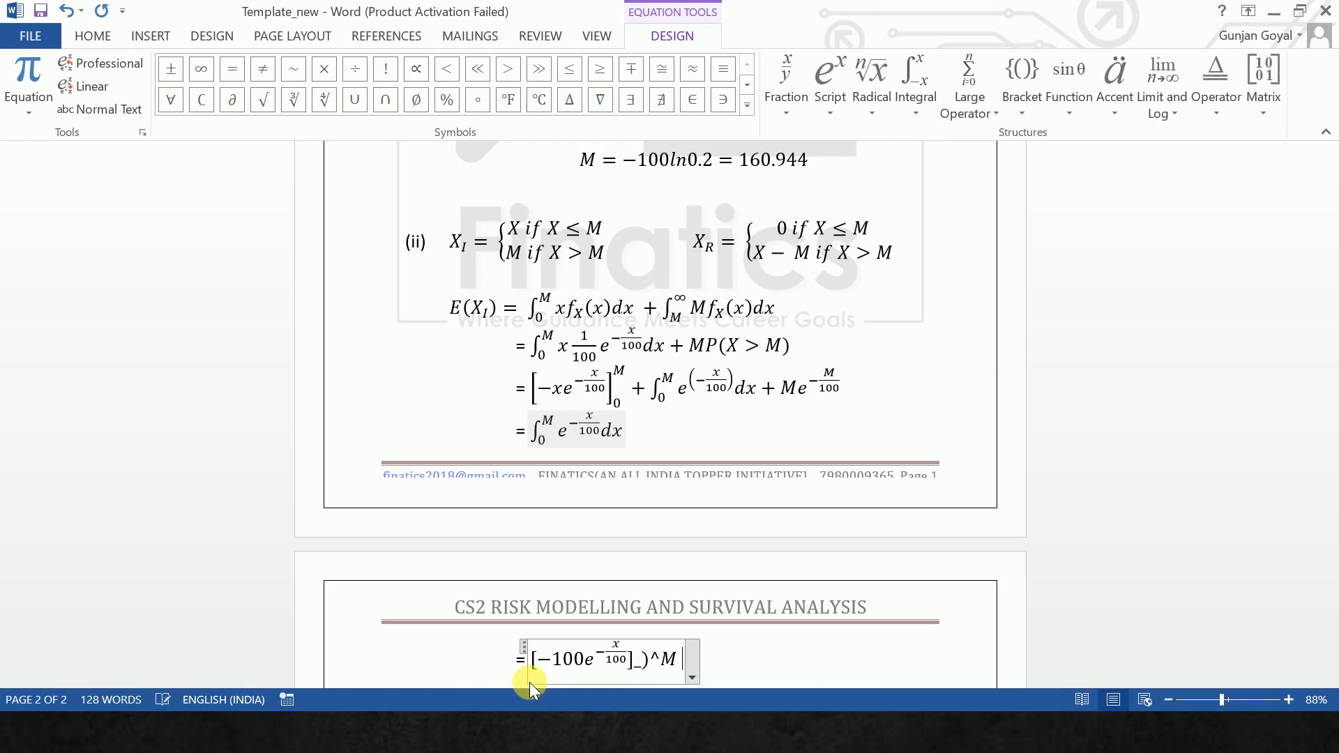
key("Left")
key("Left")
key("Left")
key("Left")
key("BackSpace")
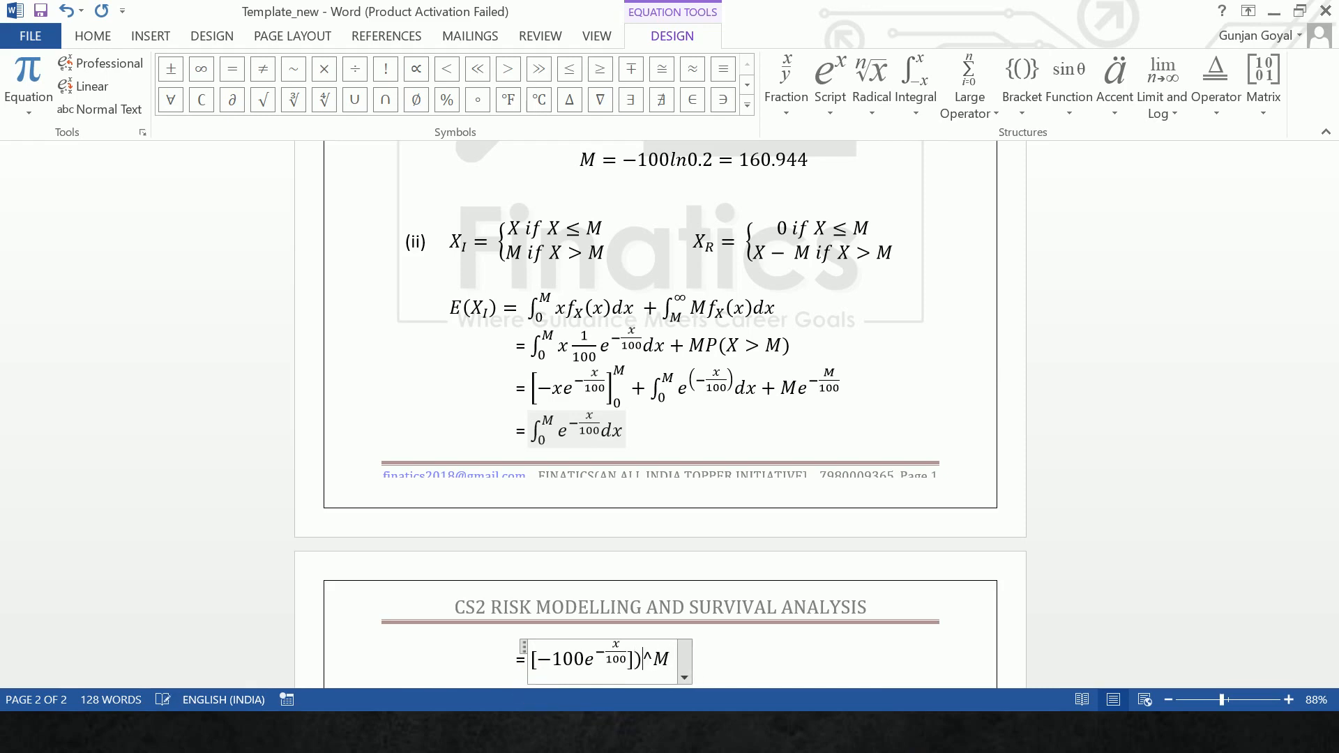
type("_0")
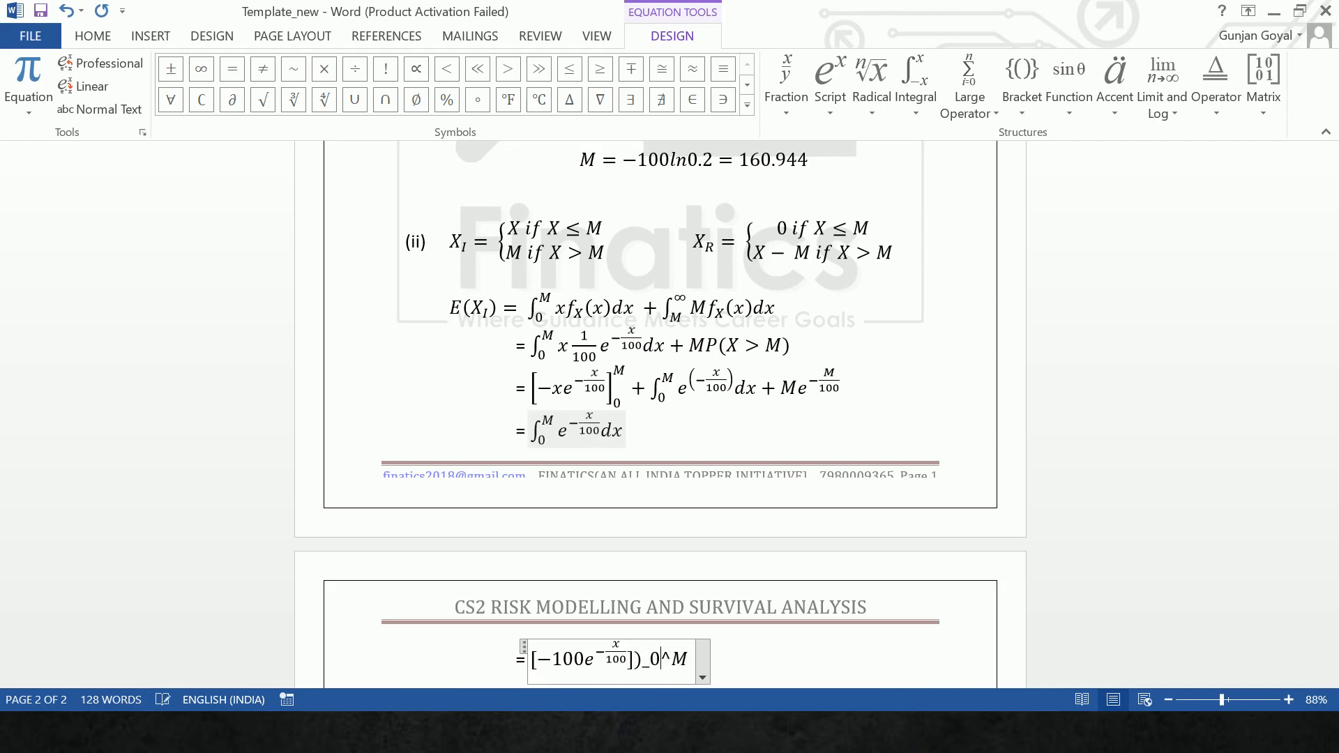
key("Right")
key("Right")
key("Right")
key("Up")
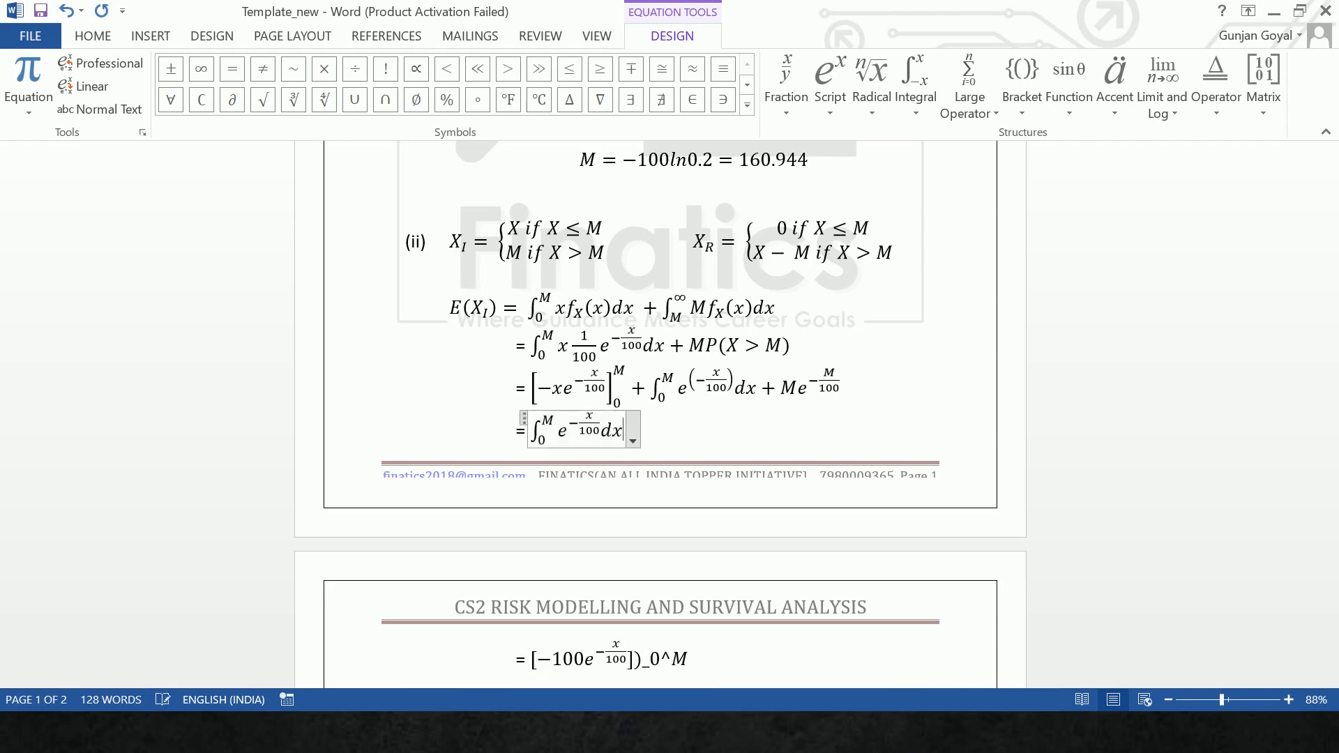
key("Down")
key("BackSpace")
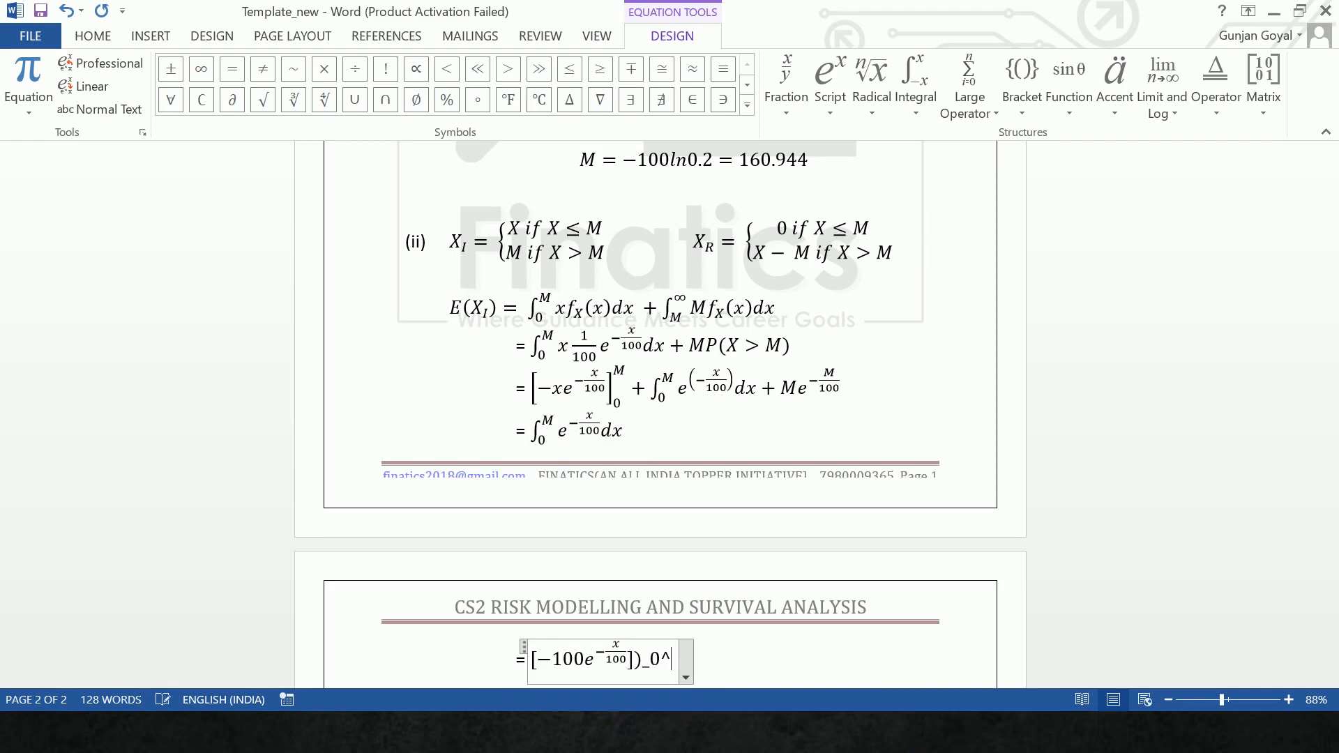
key("BackSpace")
key("BackSpace")
key("BackSpace")
key("BackSpace")
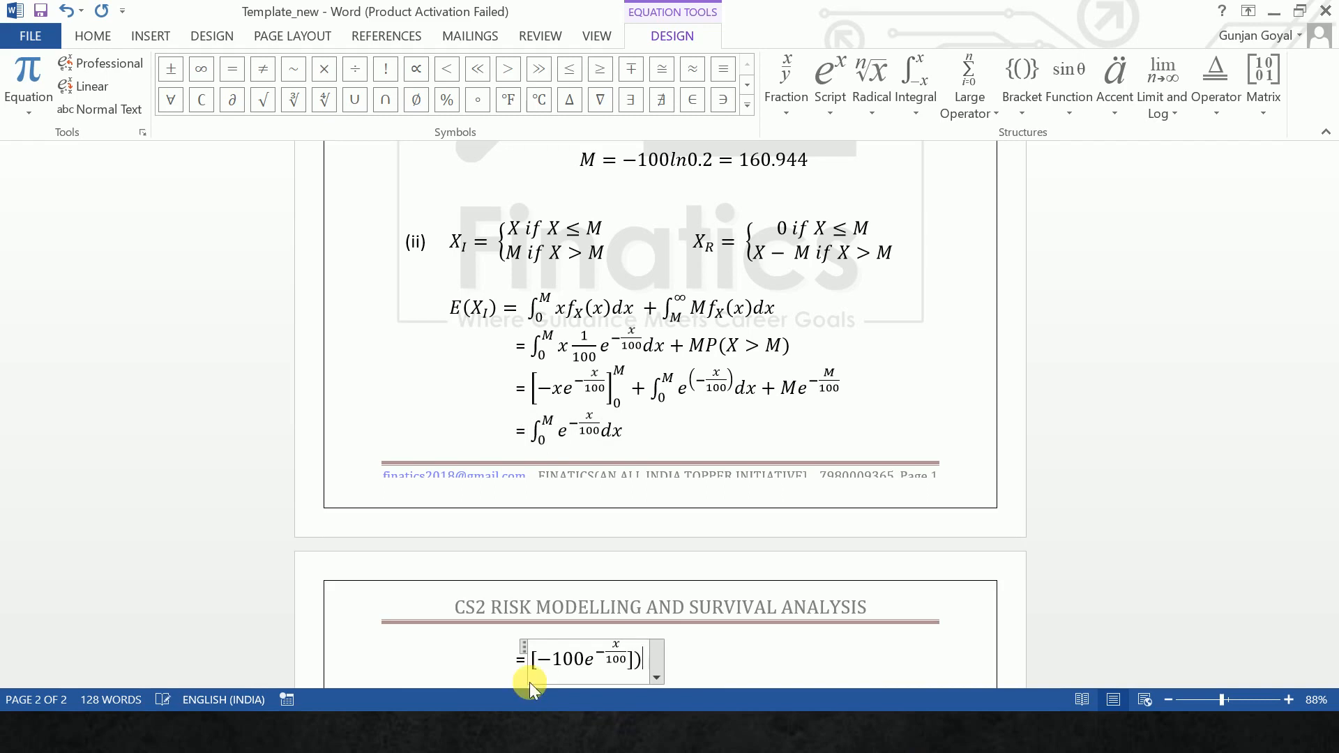
- Give the bracketed term [-100e^(-x/100)] the lower limit 0 and upper limit M, and start a new line below
type("_0^M")
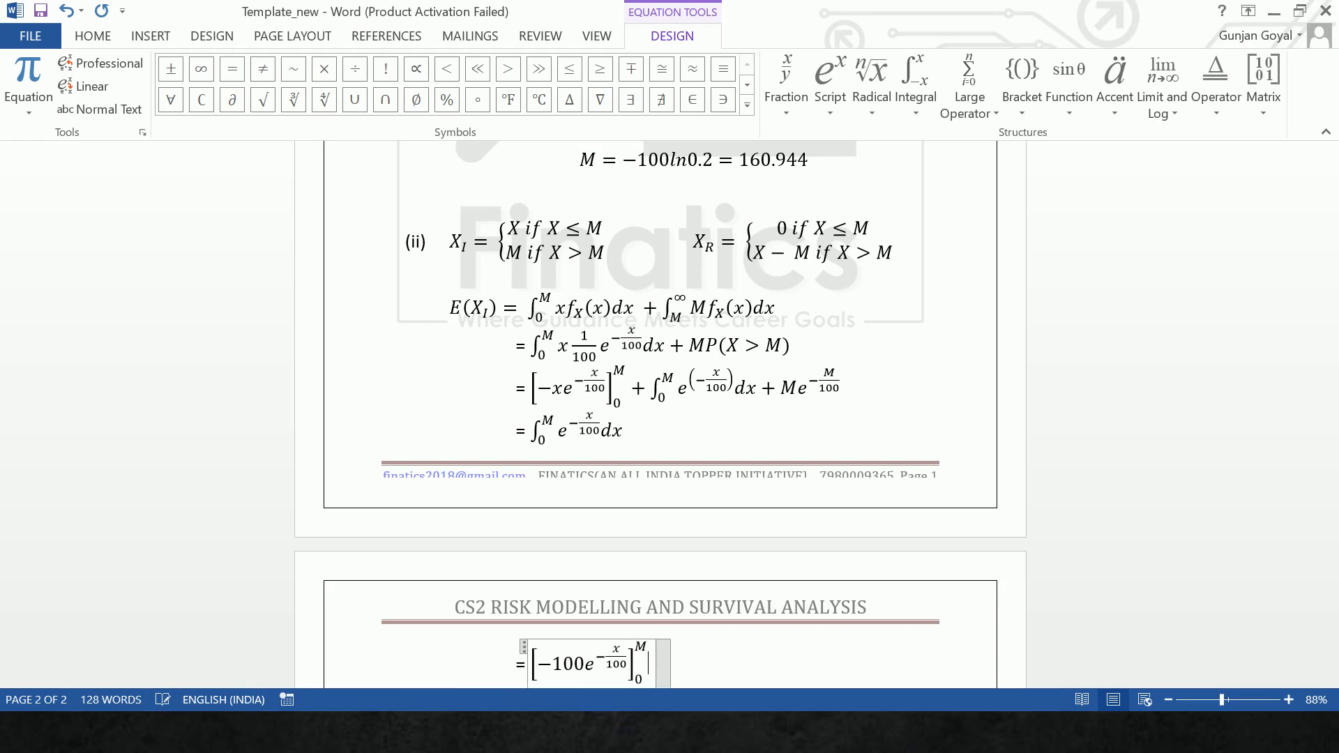
key("Return")
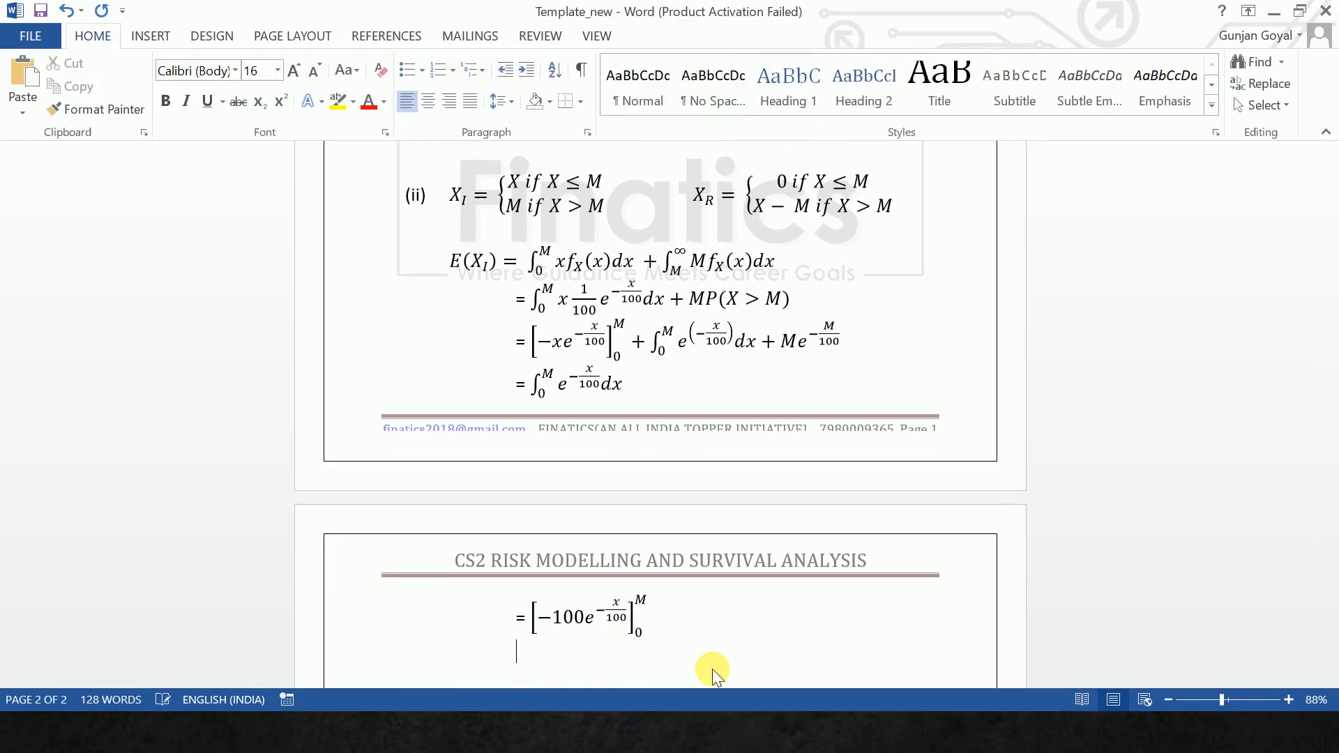
- Enter = 100(1 - e^(-M/100)) as the next equation line and start a new line below
type("=")
key("alt+equal")
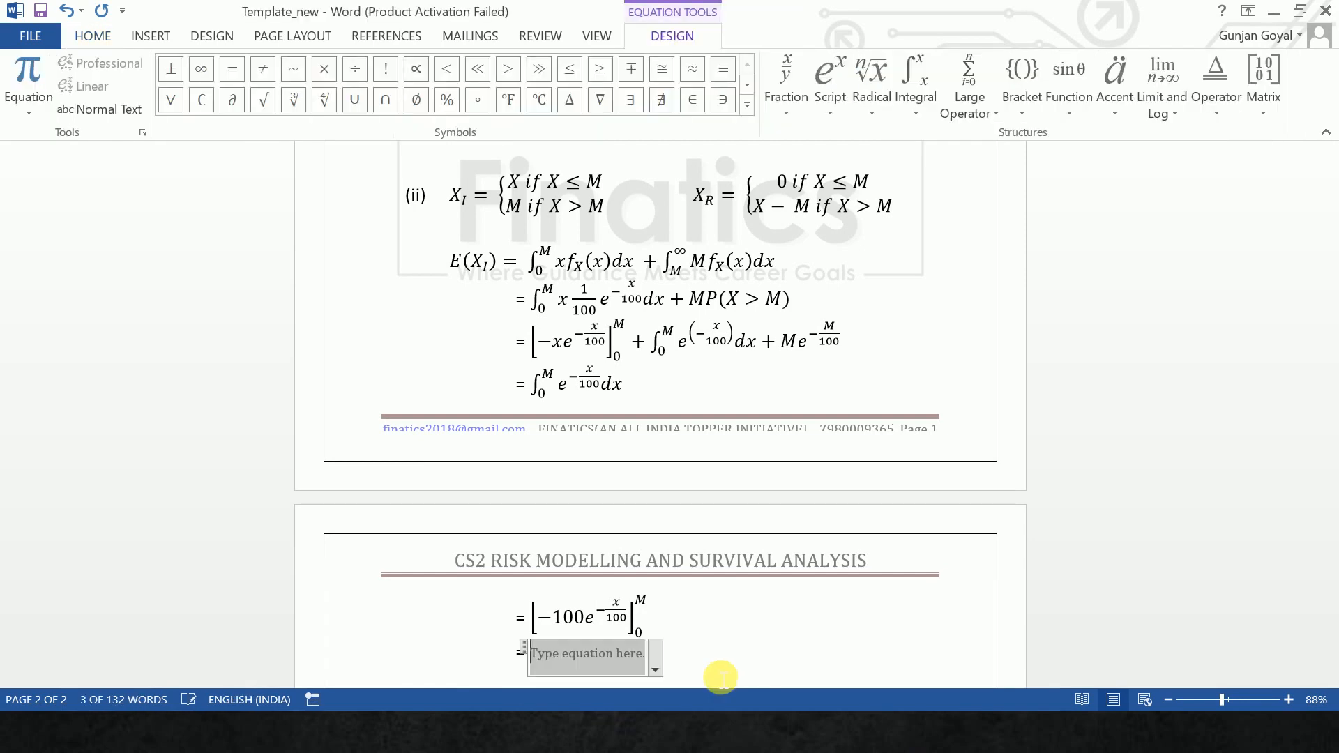
type("100(")
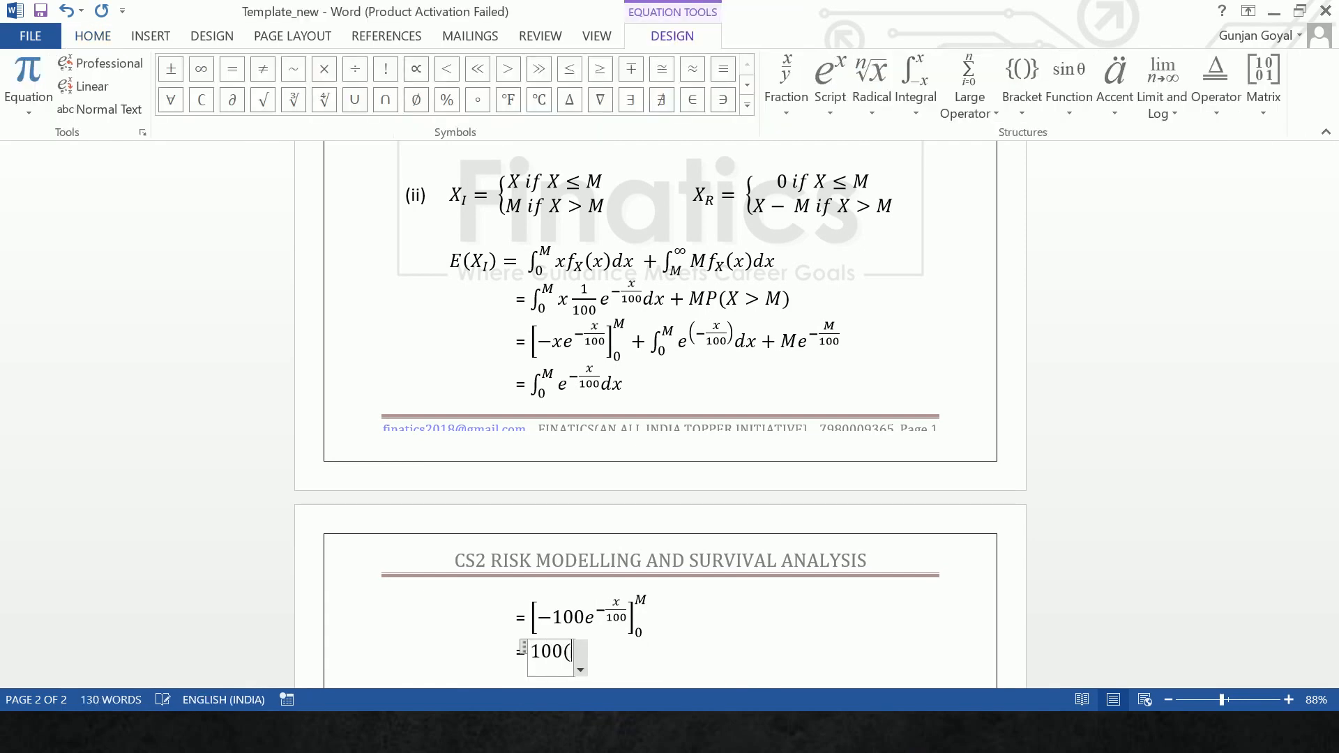
type("1-e^")
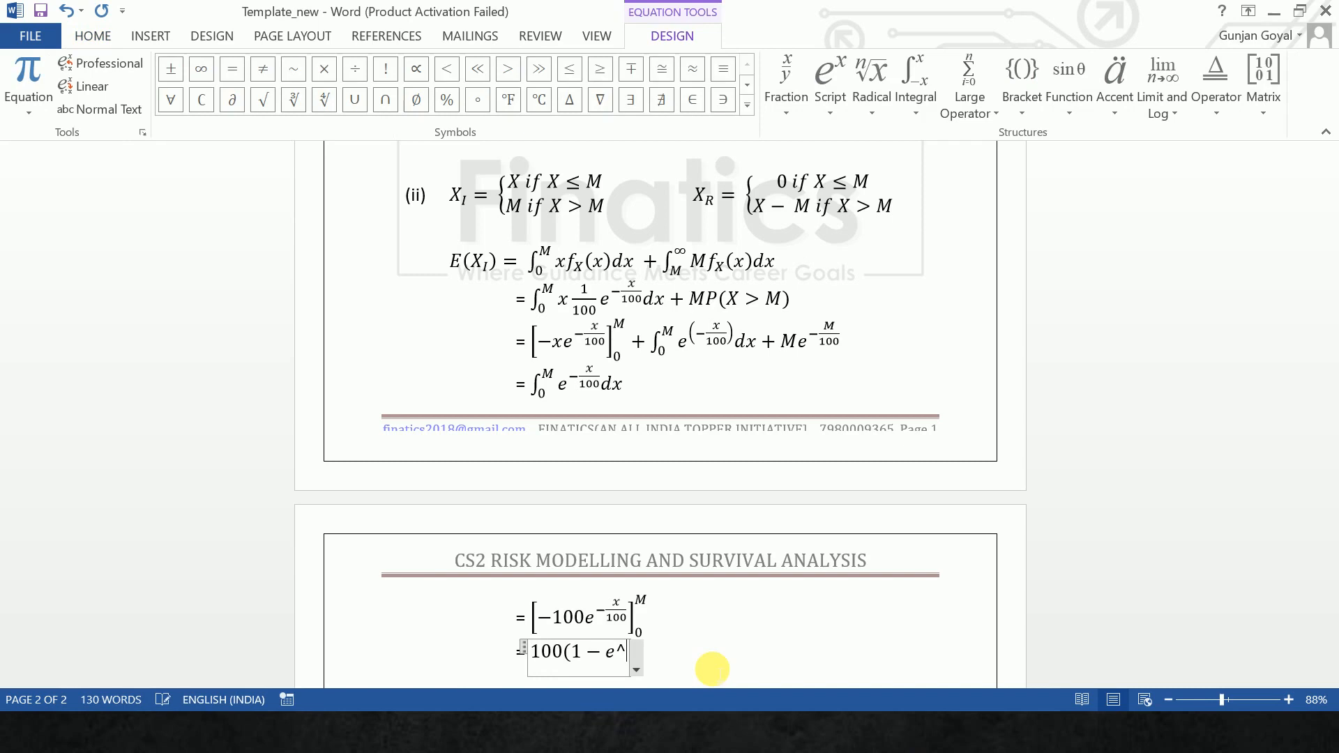
type("(-M/1")
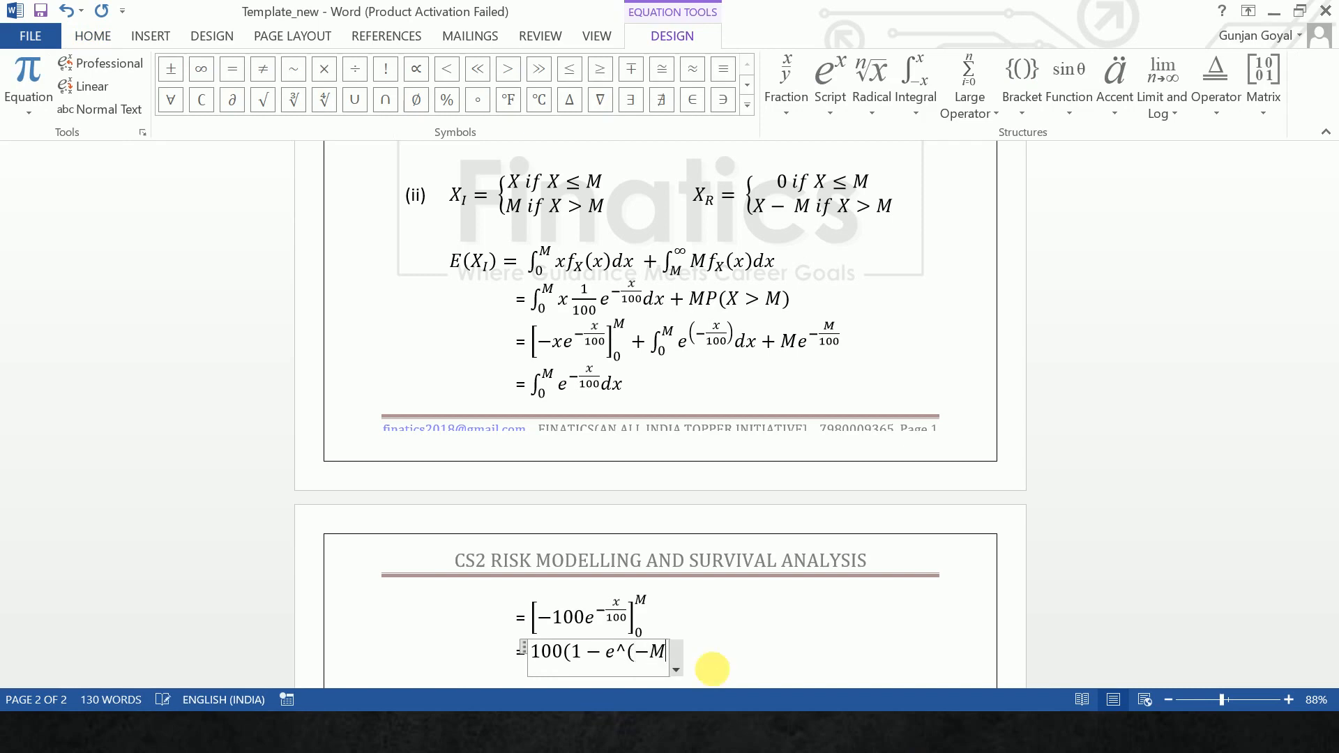
type("00)")
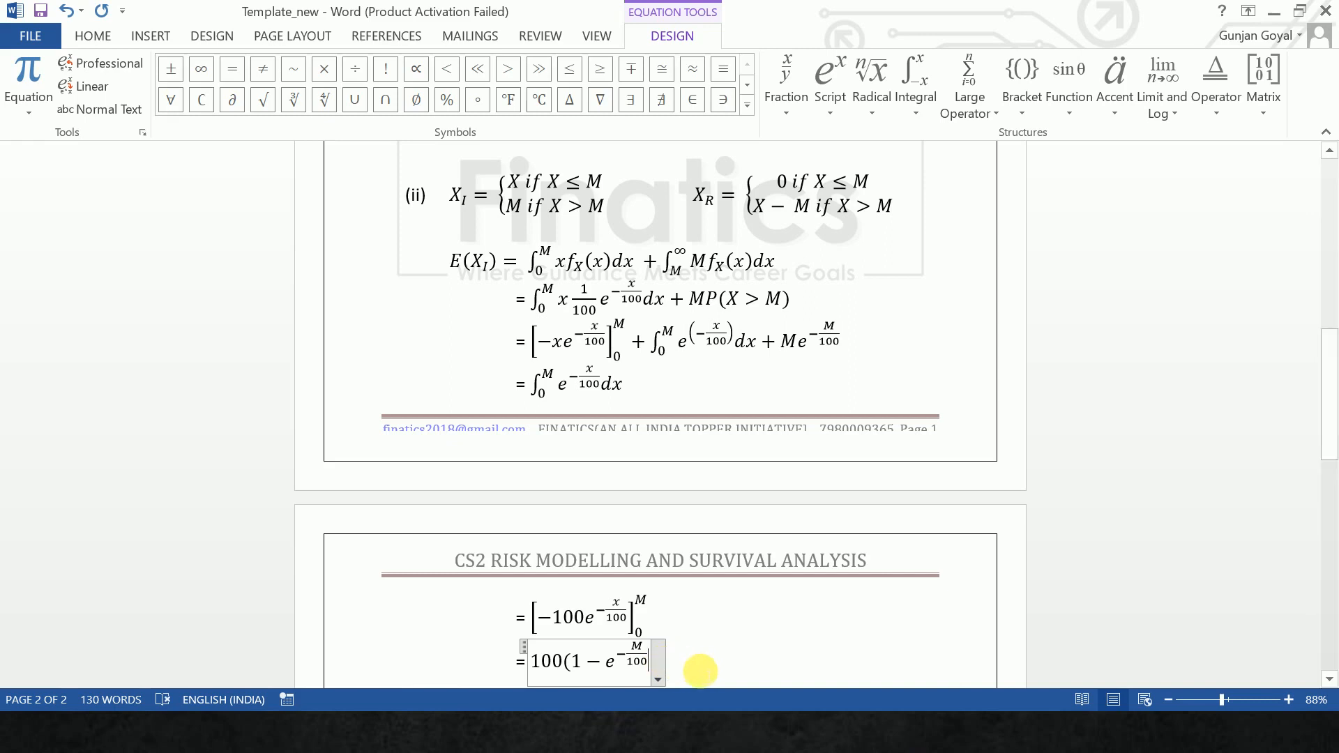
left_click(700, 671)
key("Left")
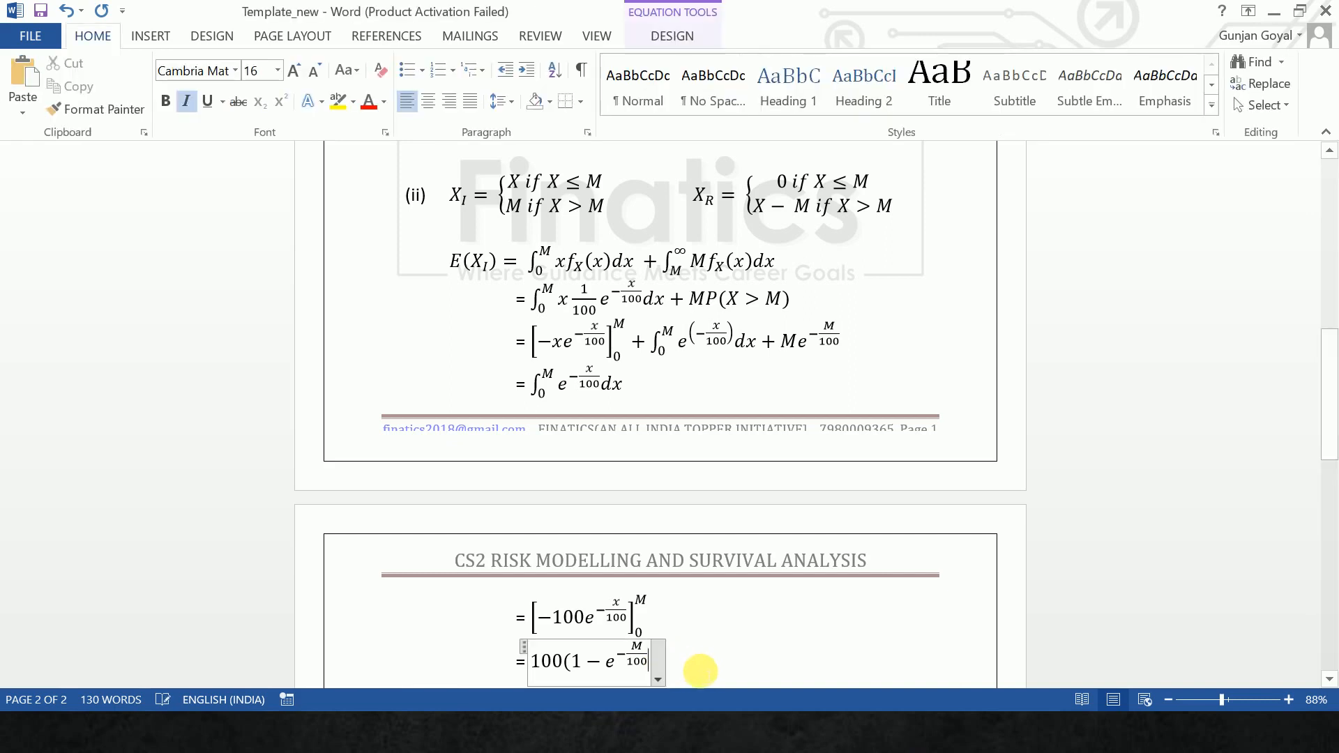
type(")")
left_click(700, 670)
key("Return")
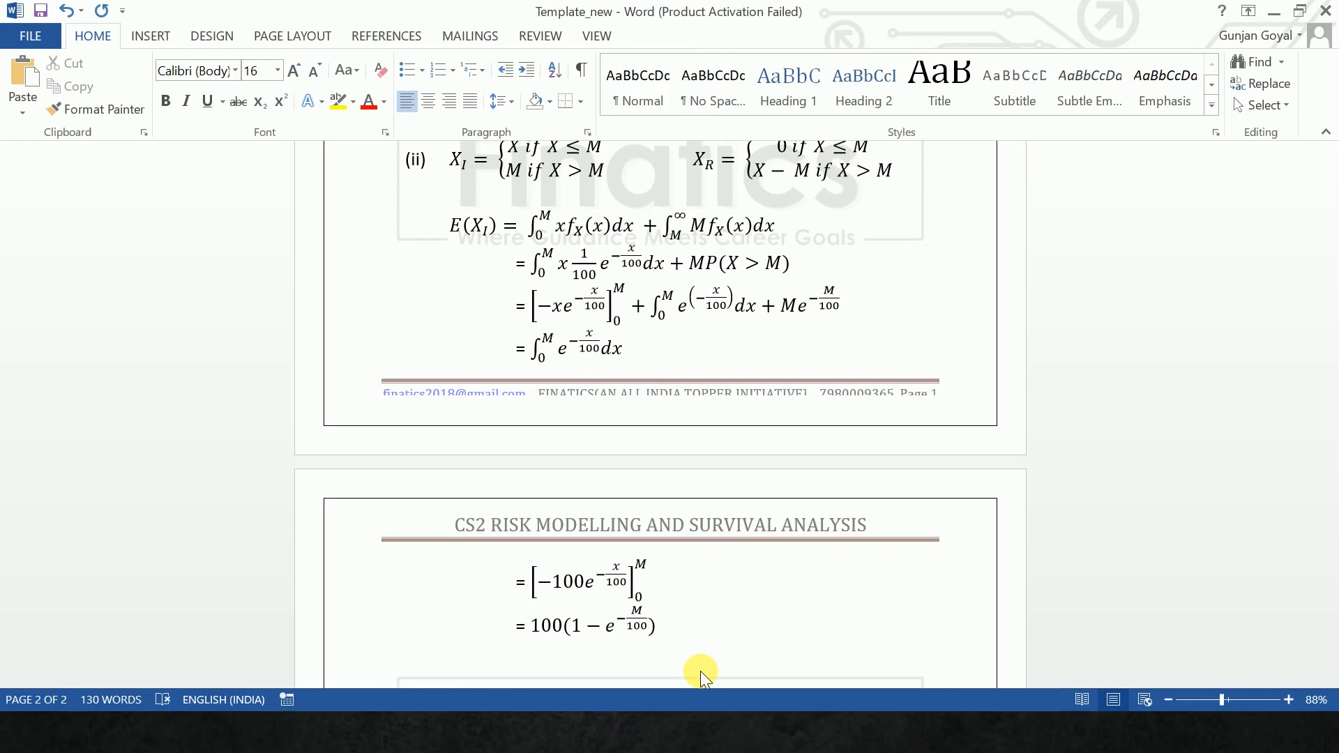
- Write the plain text line "Using M = -100ln0.2" below the last equation
type("Using M = -l")
type("00")
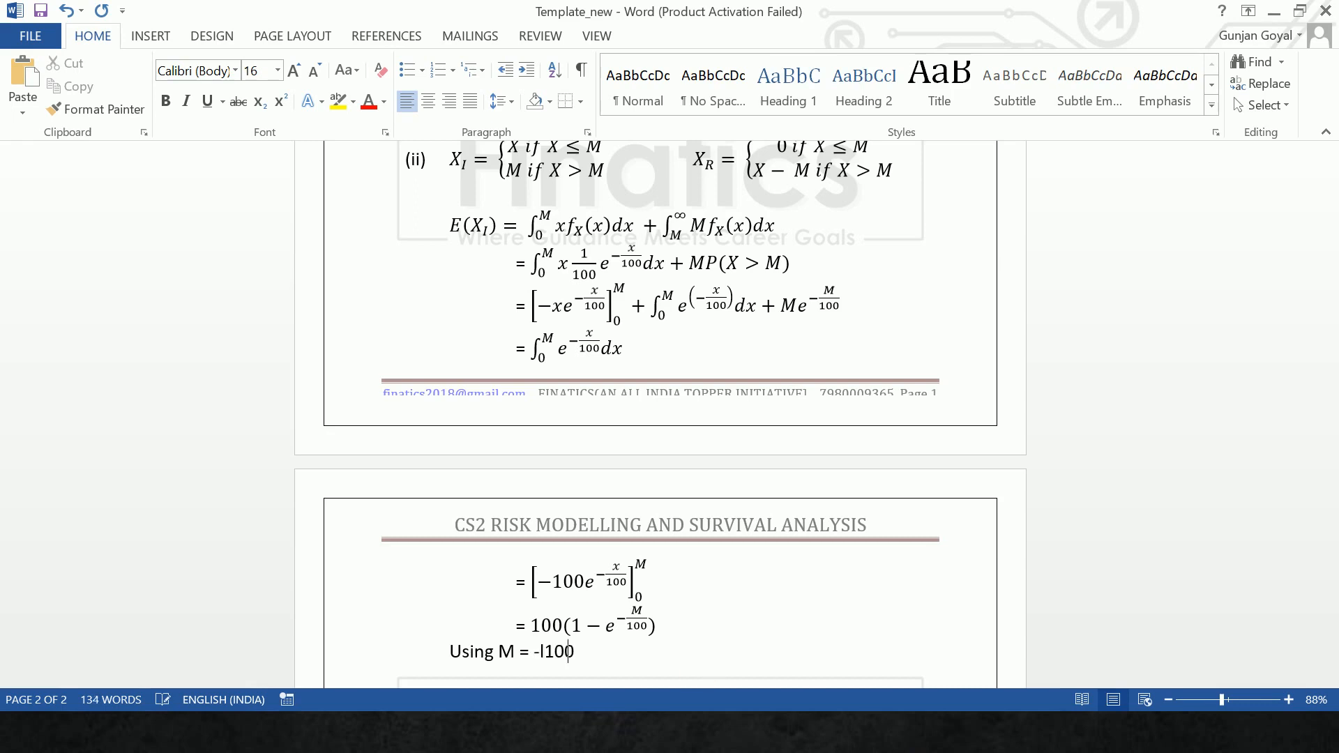
key("BackSpace")
key("BackSpace")
key("BackSpace")
type("100ln0,2")
key("BackSpace")
key("BackSpace")
type(".2")
- Insert a new equation below the "Using M" line and begin it with E(X_I) =
key("alt+equal")
type("E")
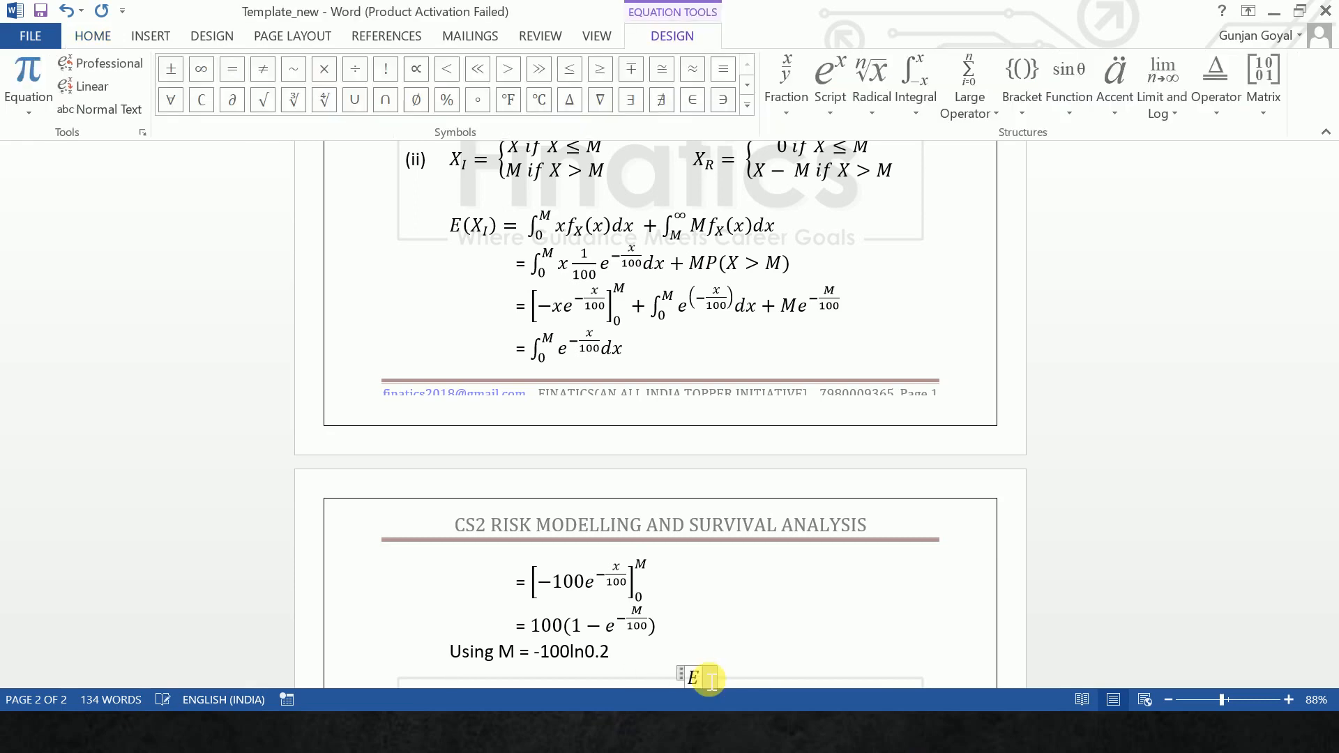
type("(X")
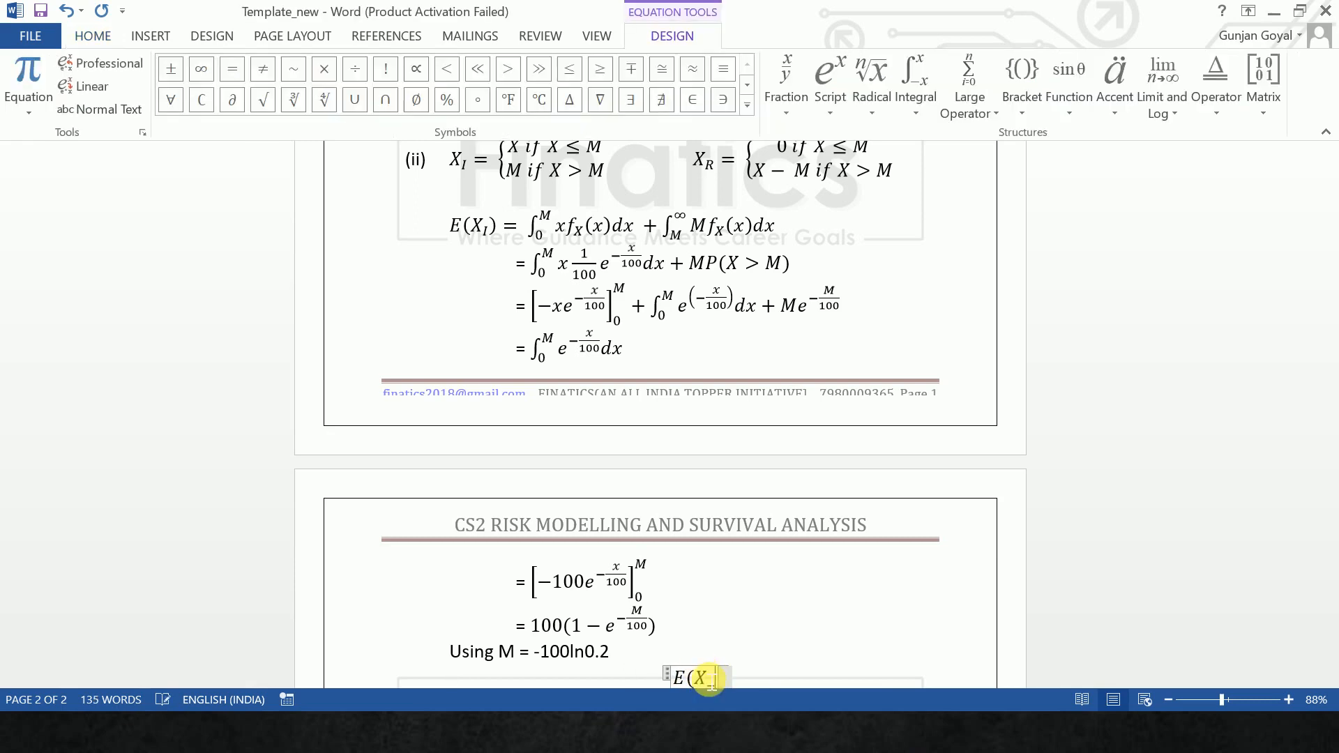
type("_I")
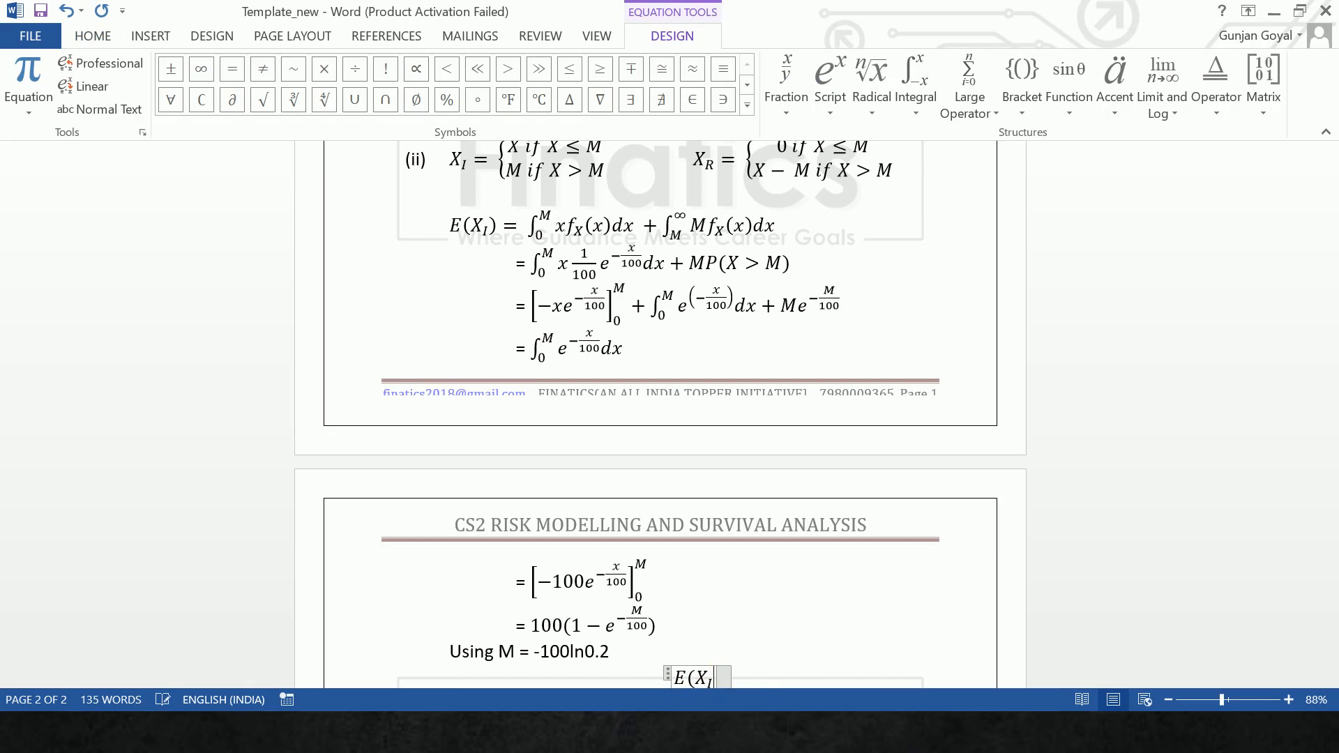
type(")")
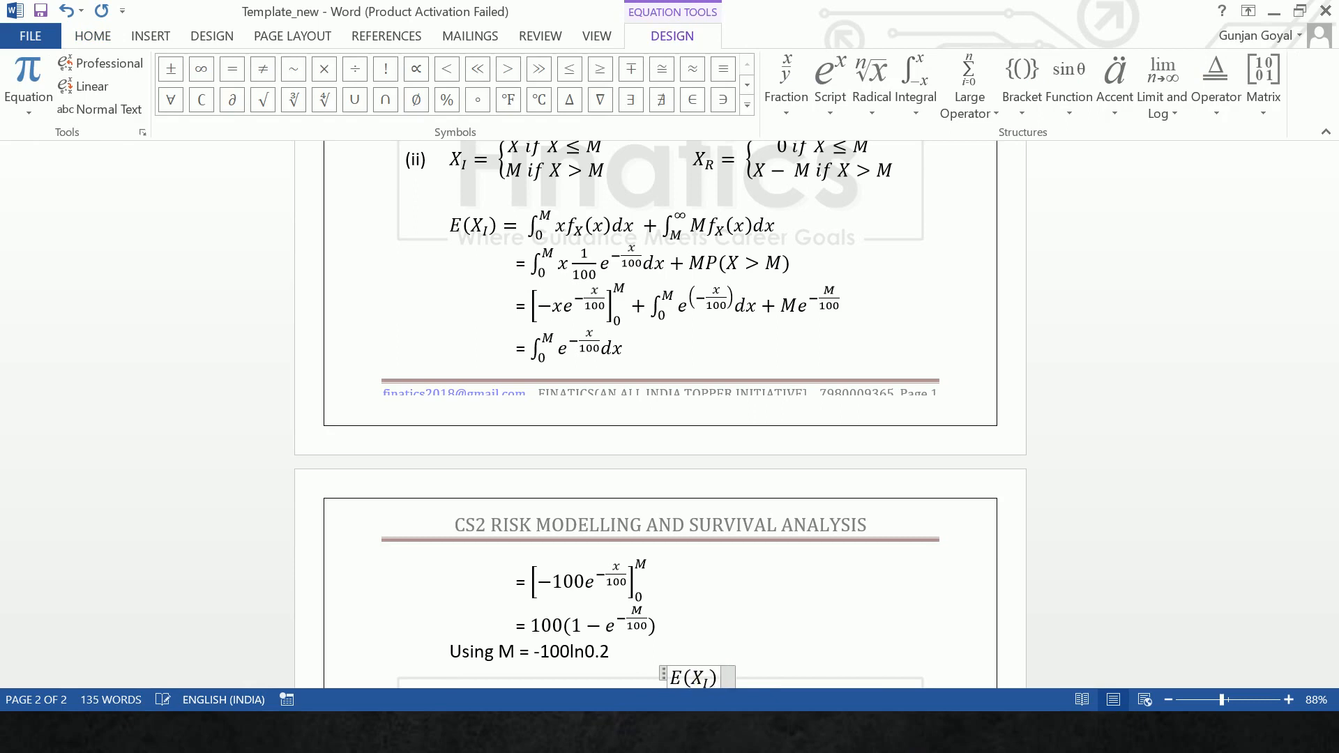
type("=")
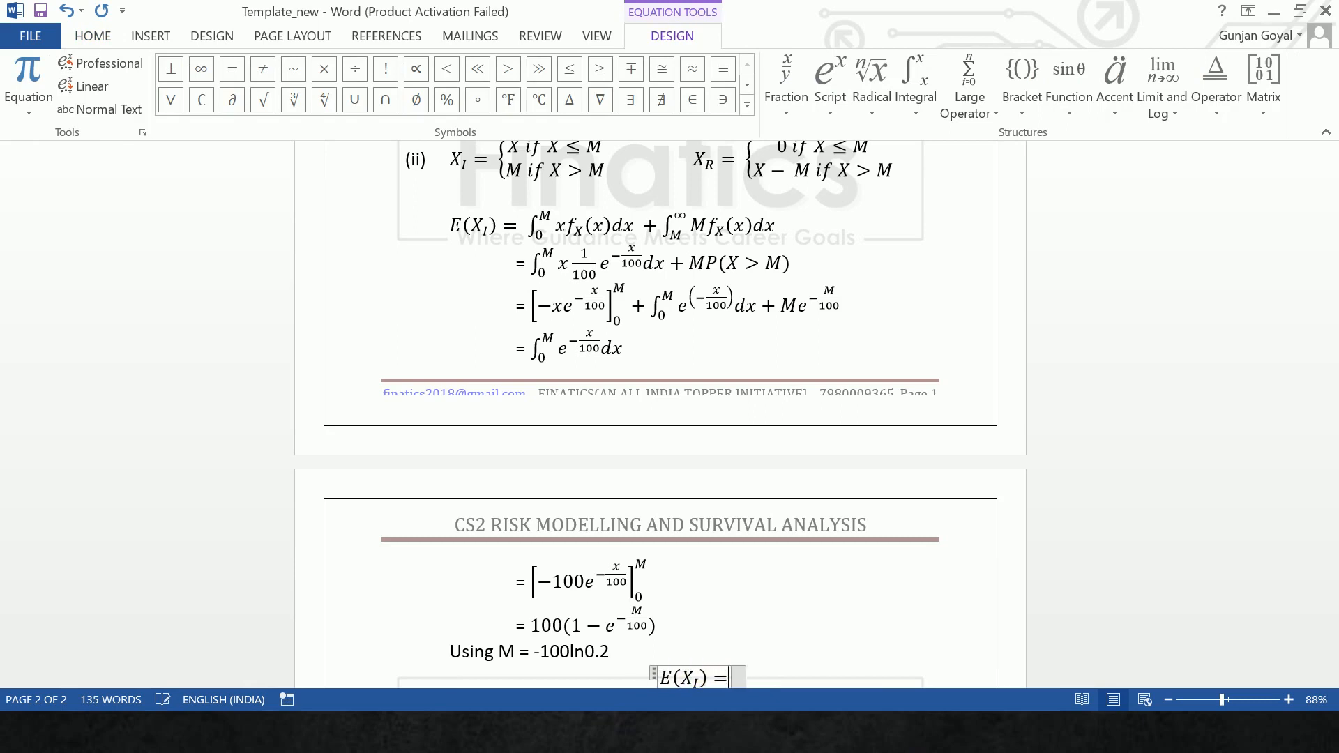
type("100")
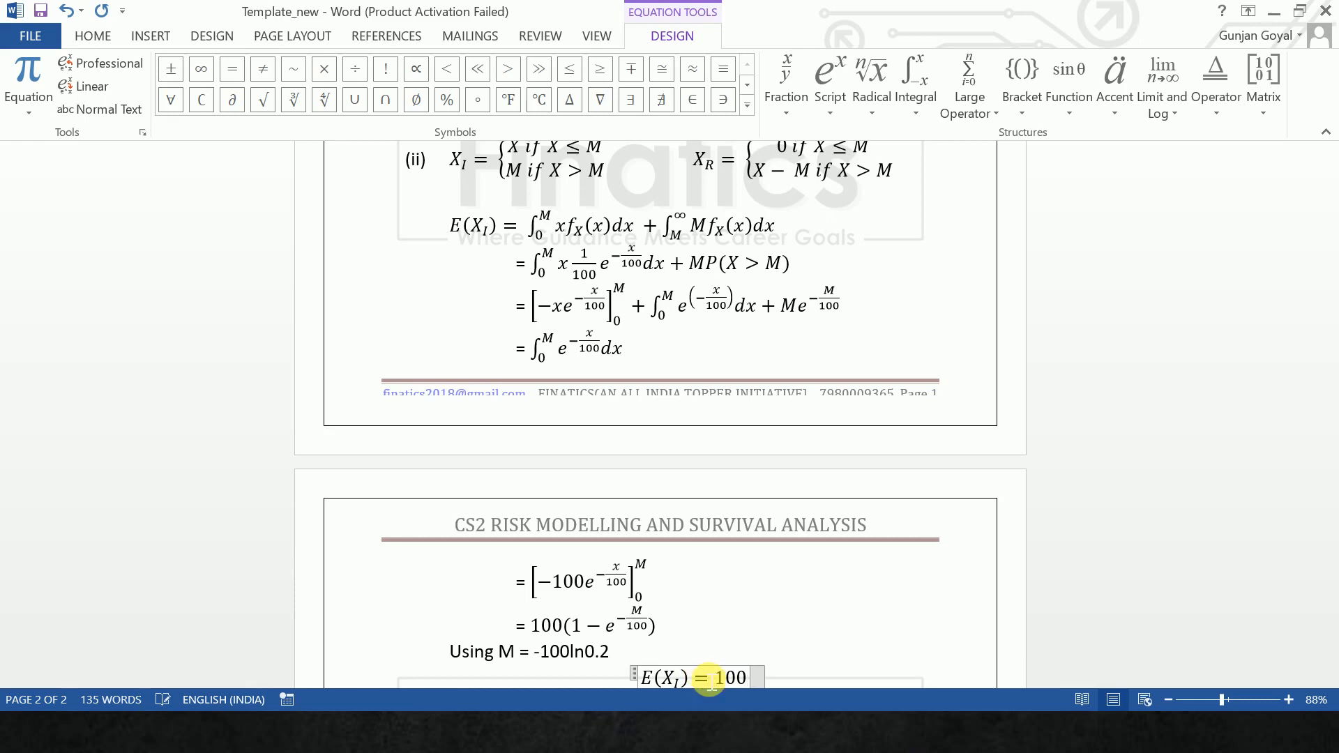
type("(1-")
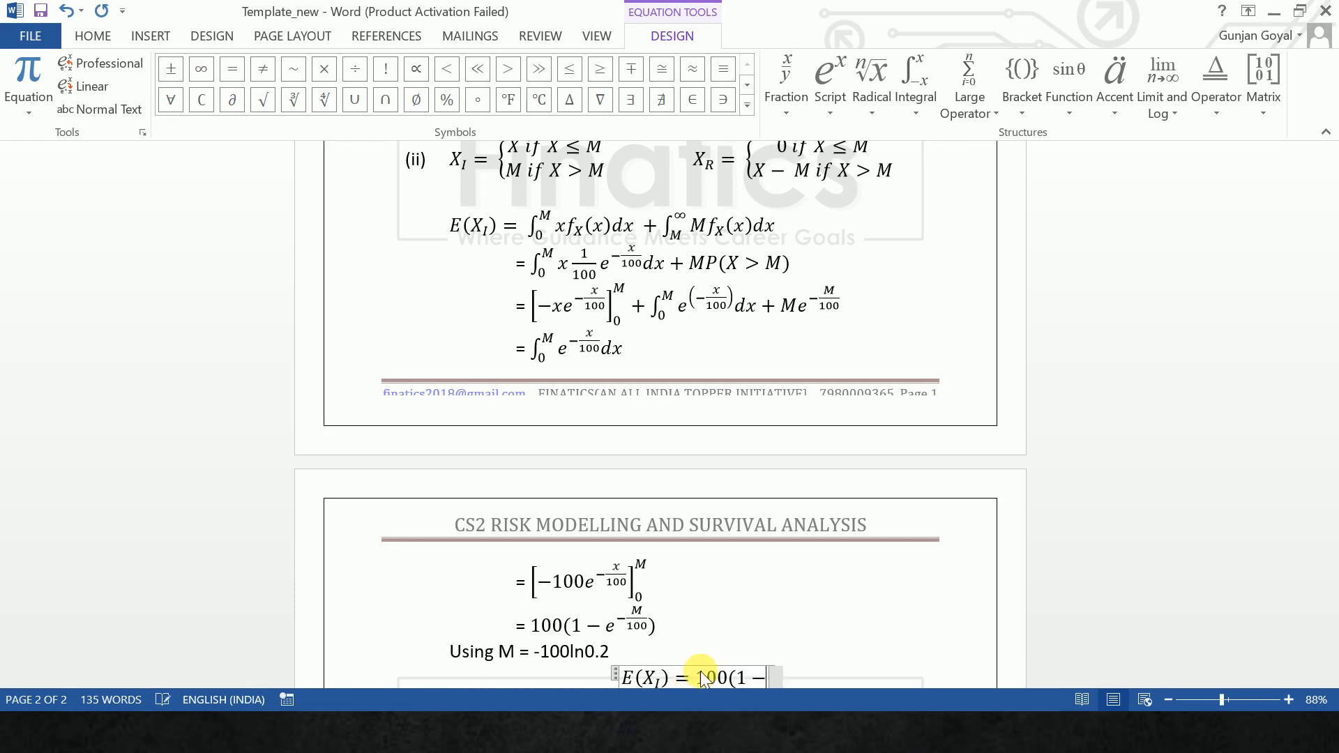
type("e^")
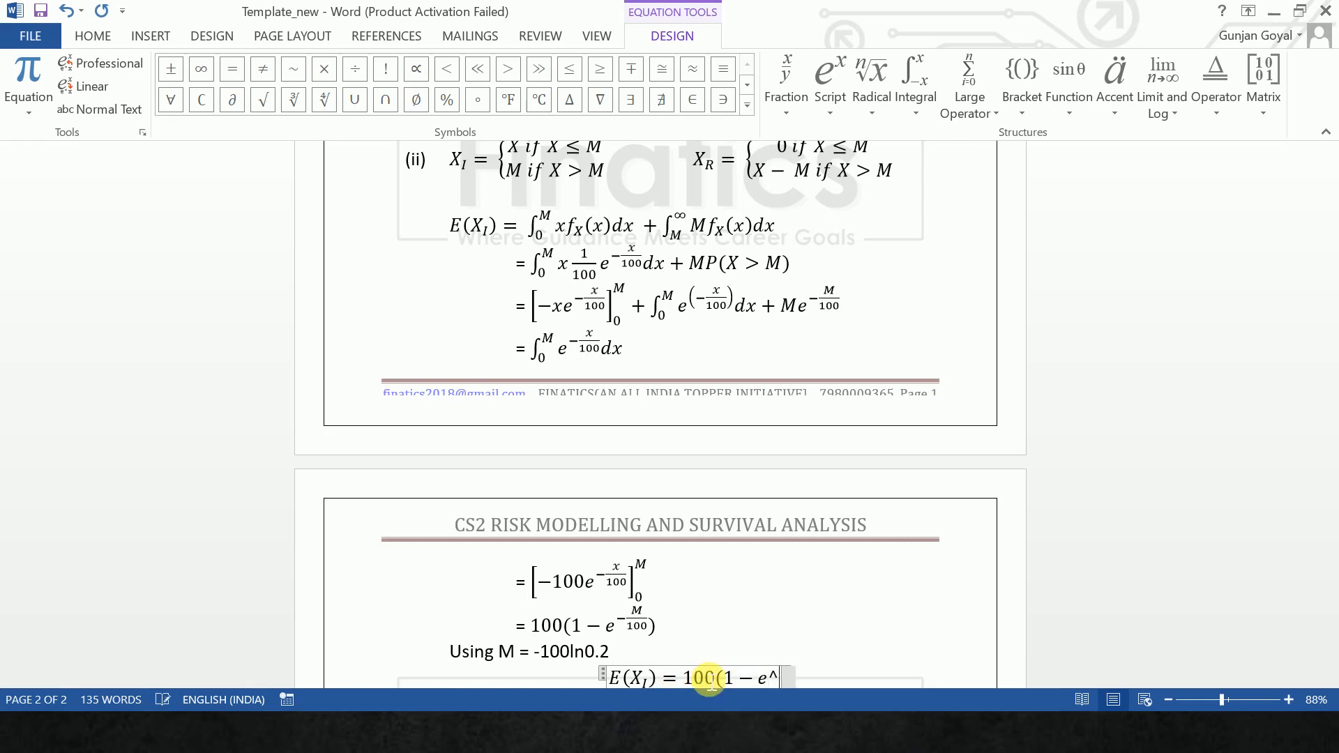
type("(100")
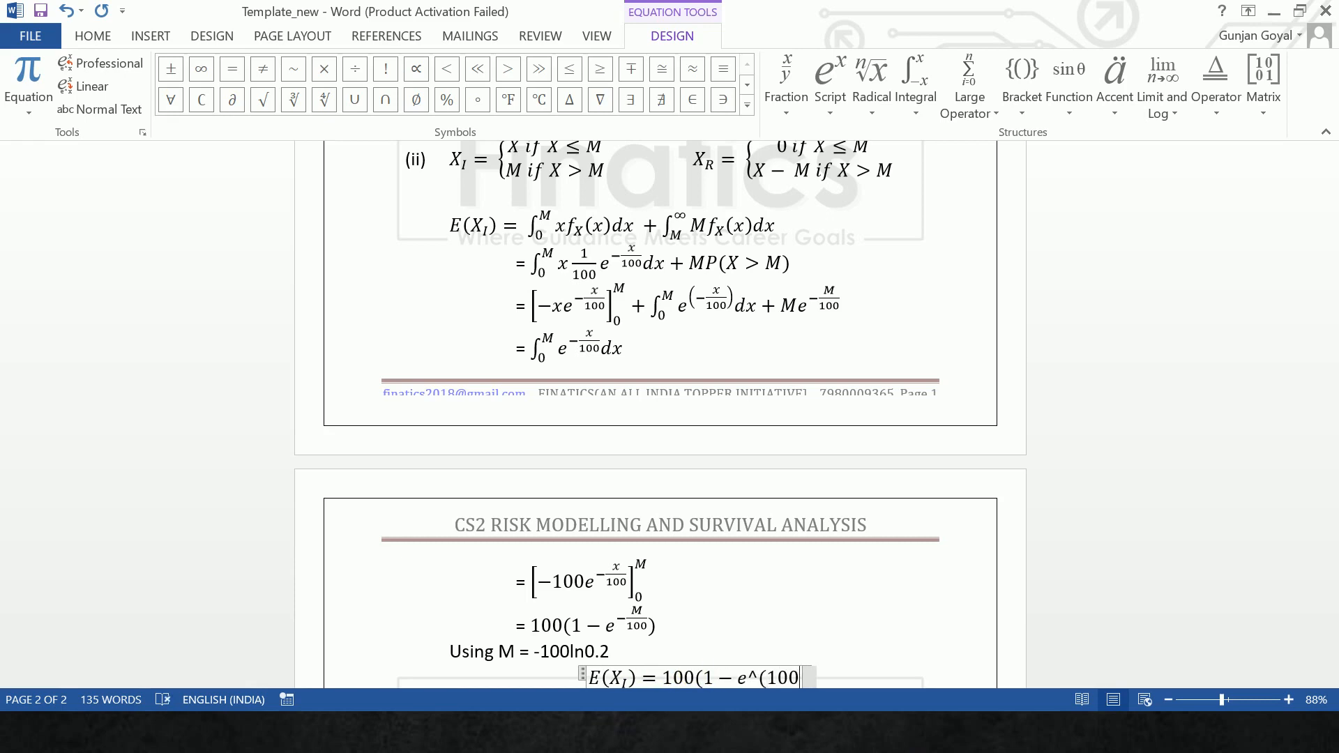
type("ln0")
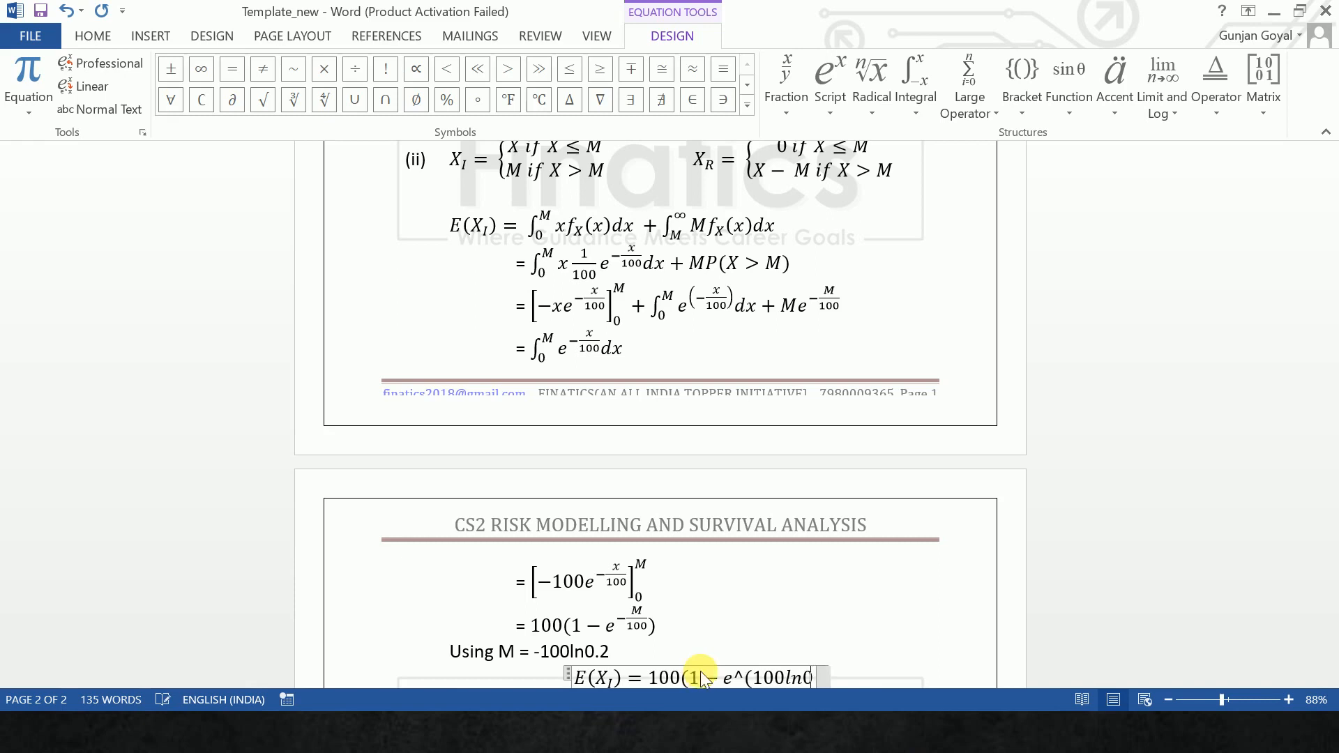
type(".2")
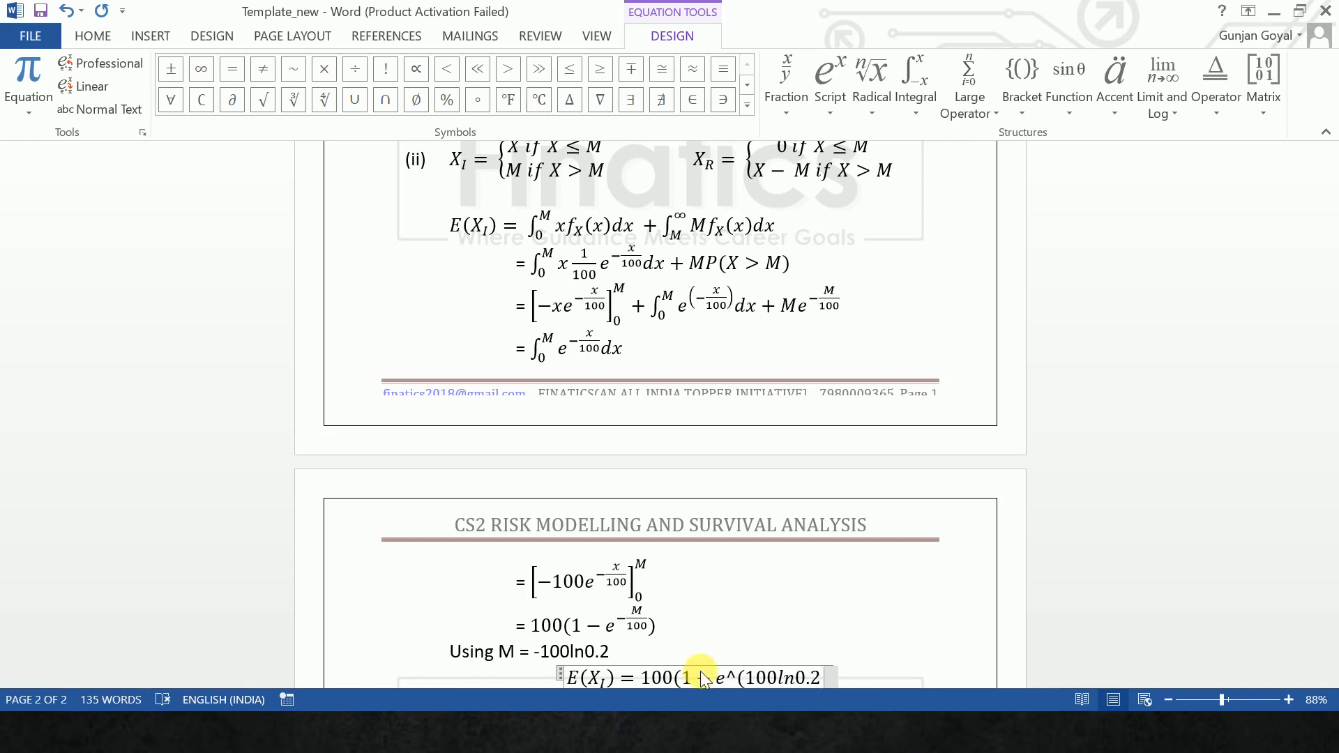
type(")/100")
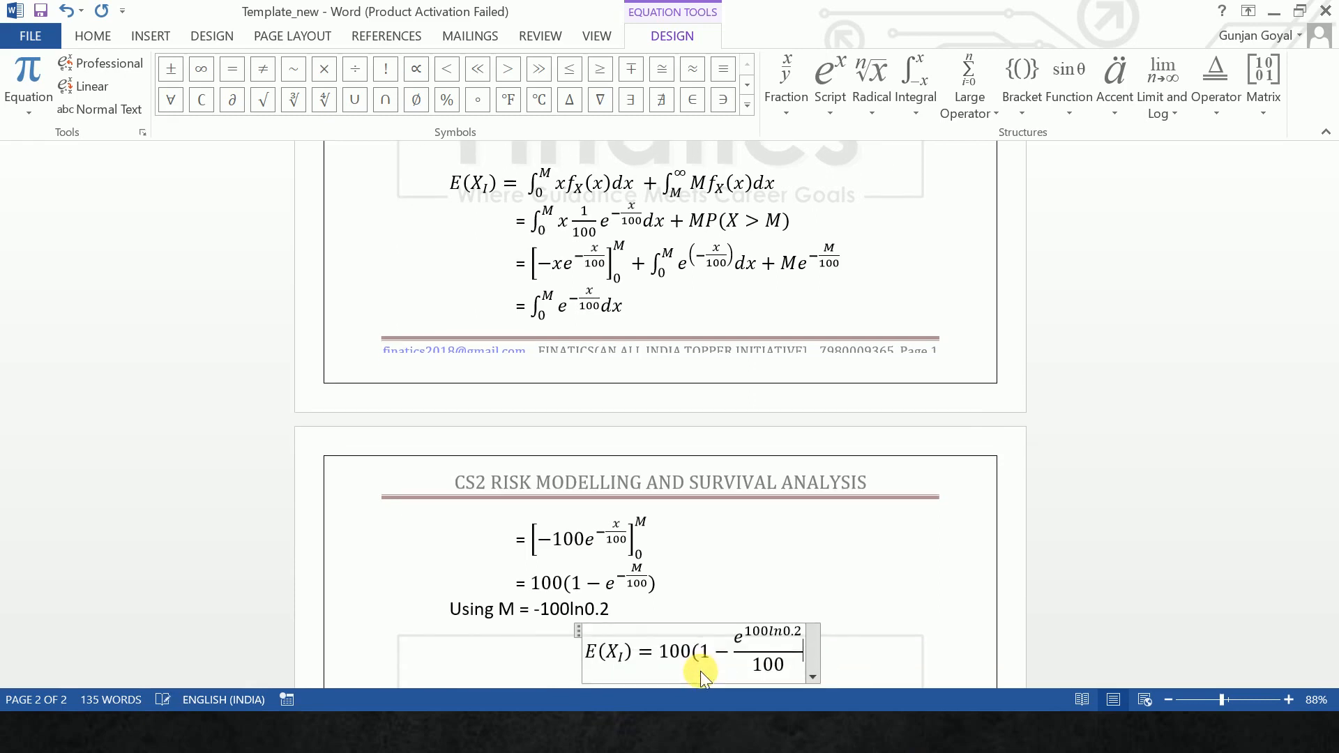
key("ctrl+z")
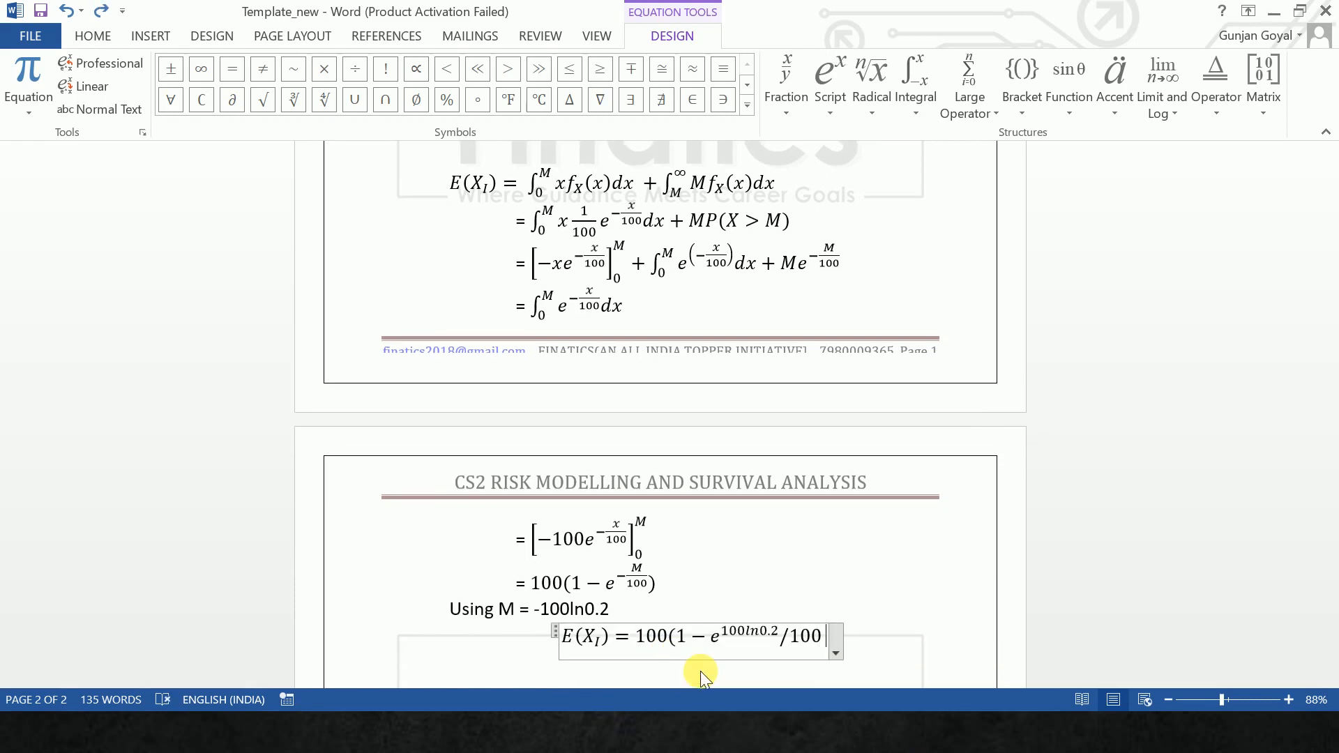
key("BackSpace")
key("BackSpace")
key("BackSpace")
key("BackSpace")
- Turn the exponent of e in the E(X_I) equation into the fraction 100ln0.2 over 100
left_click(700, 671)
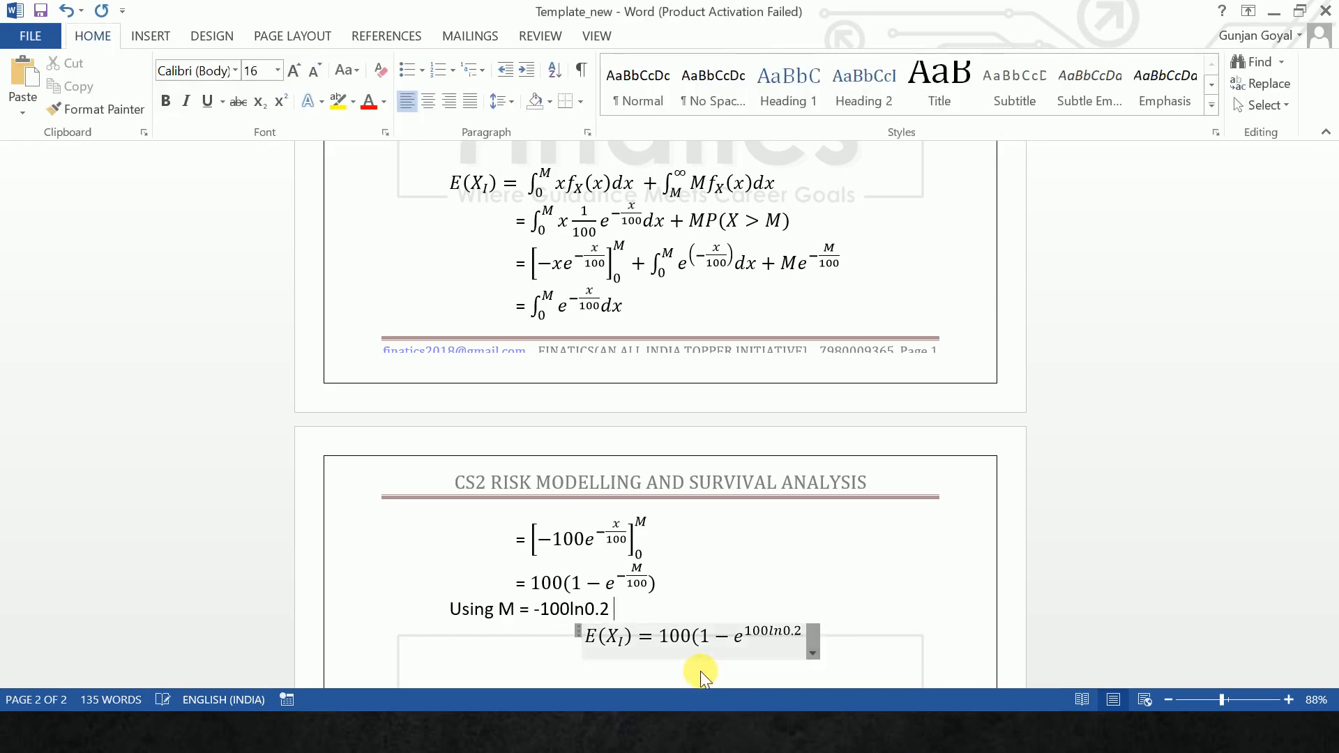
left_click(705, 652)
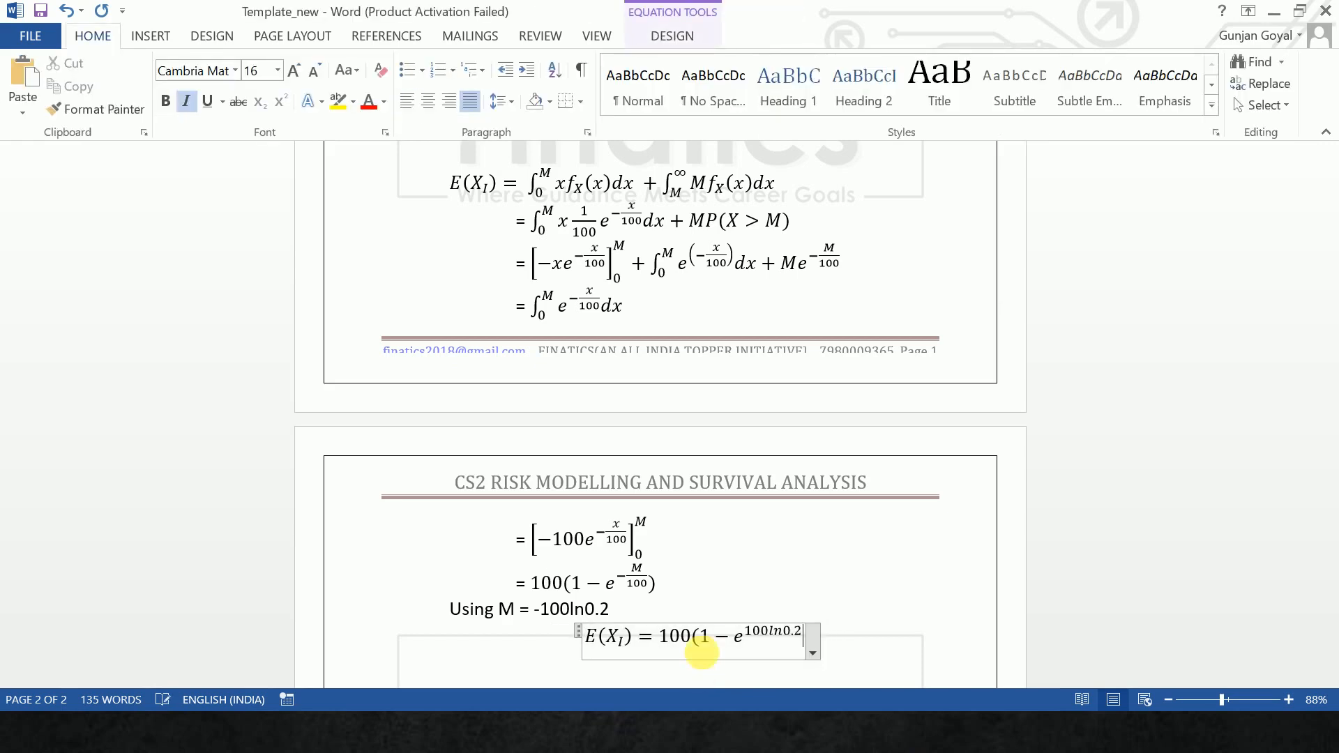
double_click(805, 635)
type("/100 ")
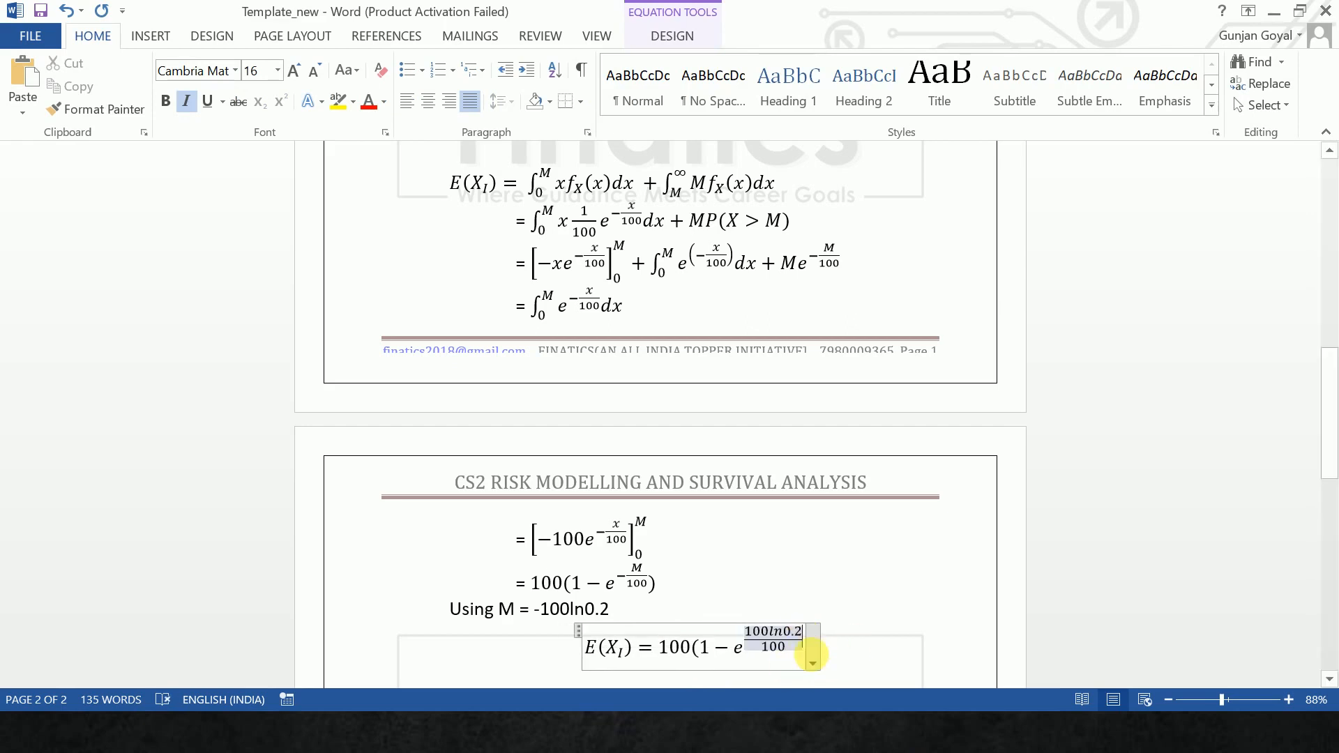
type(")")
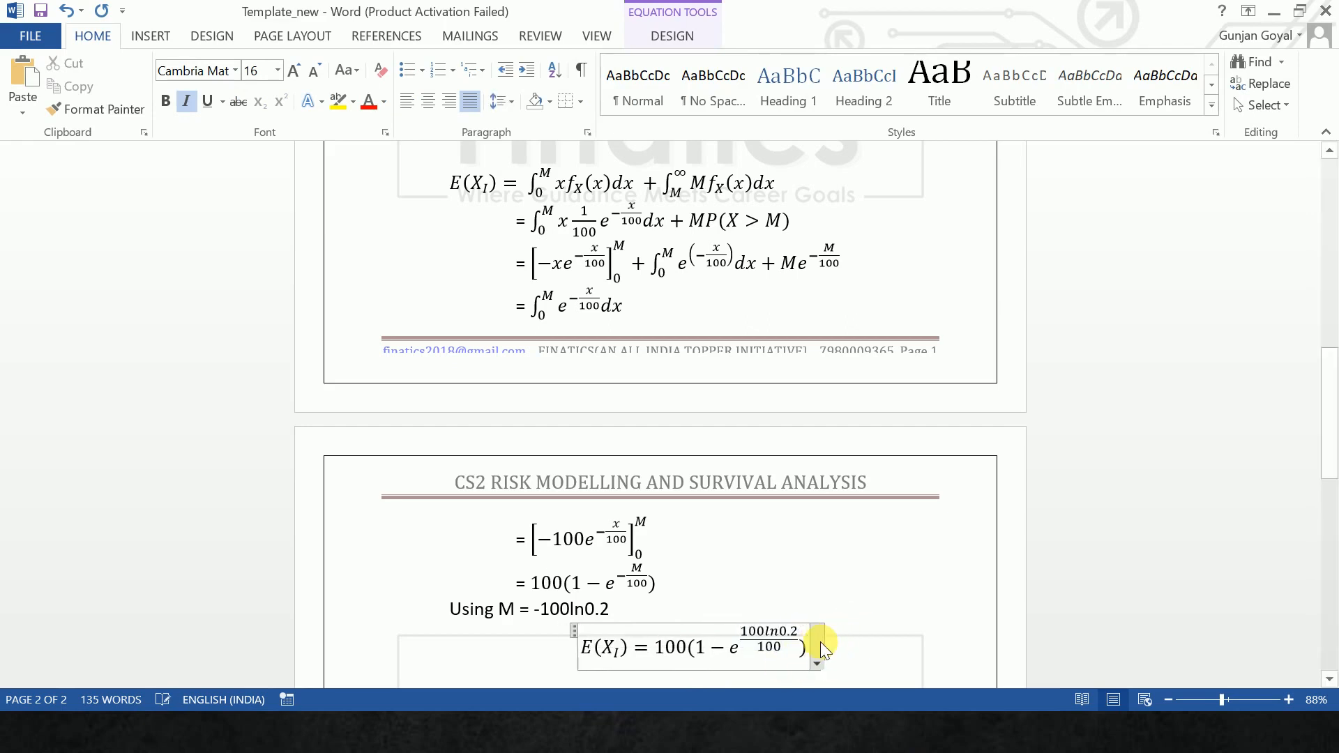
type("=")
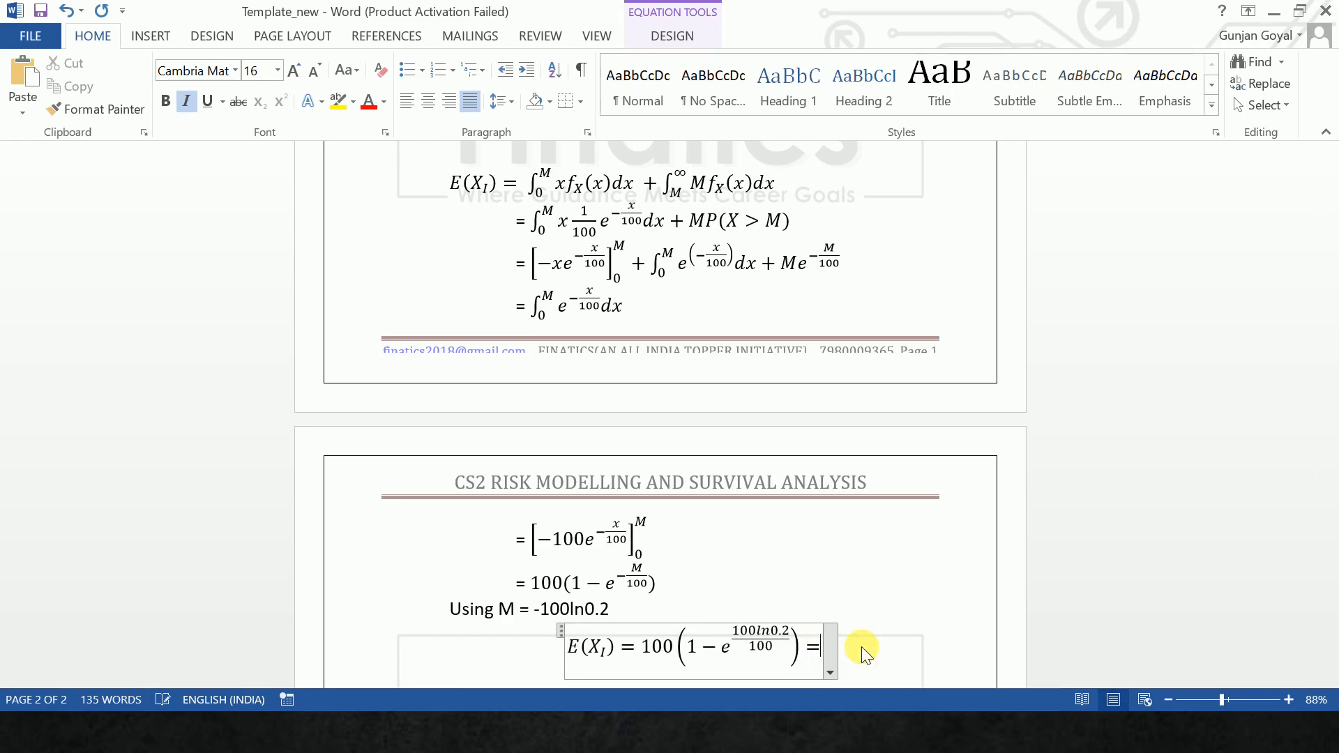
type("80")
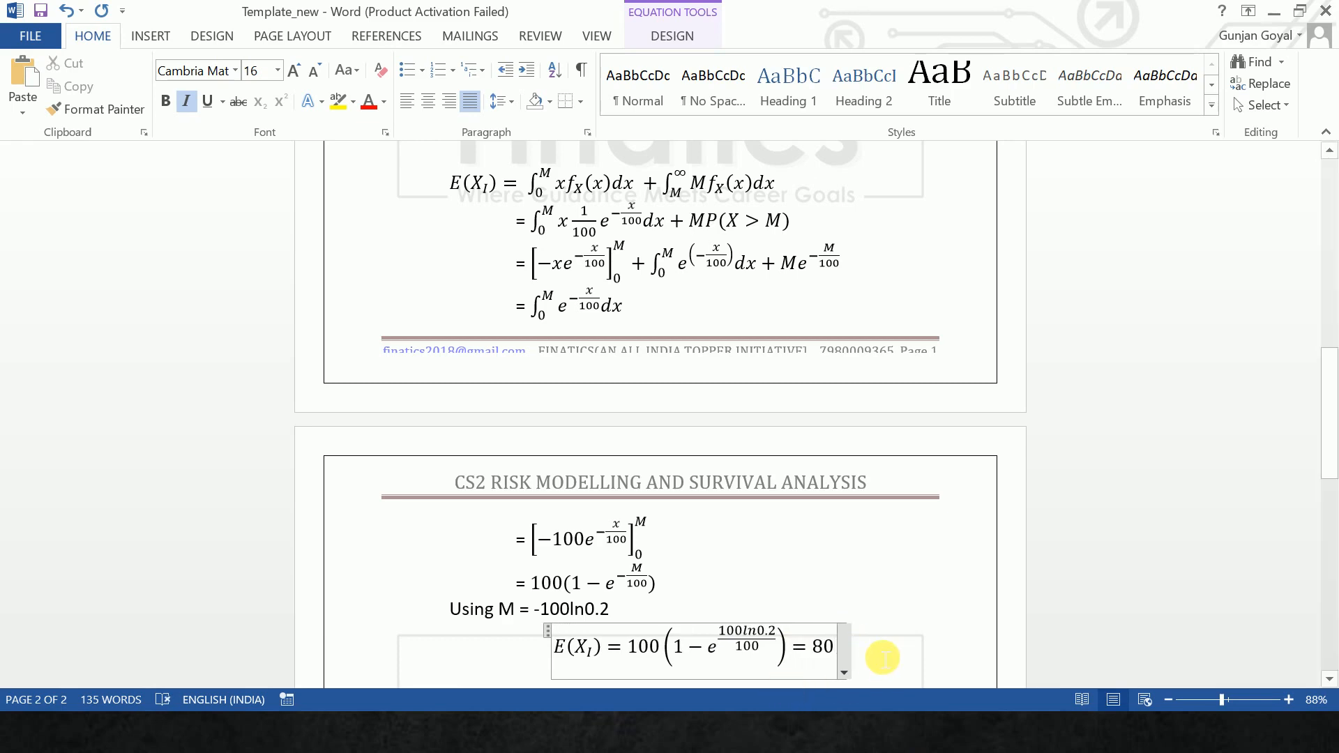
- Close the bracket in the E(X_I) equation, finish it with = 80, and start a new line below
left_click(846, 655)
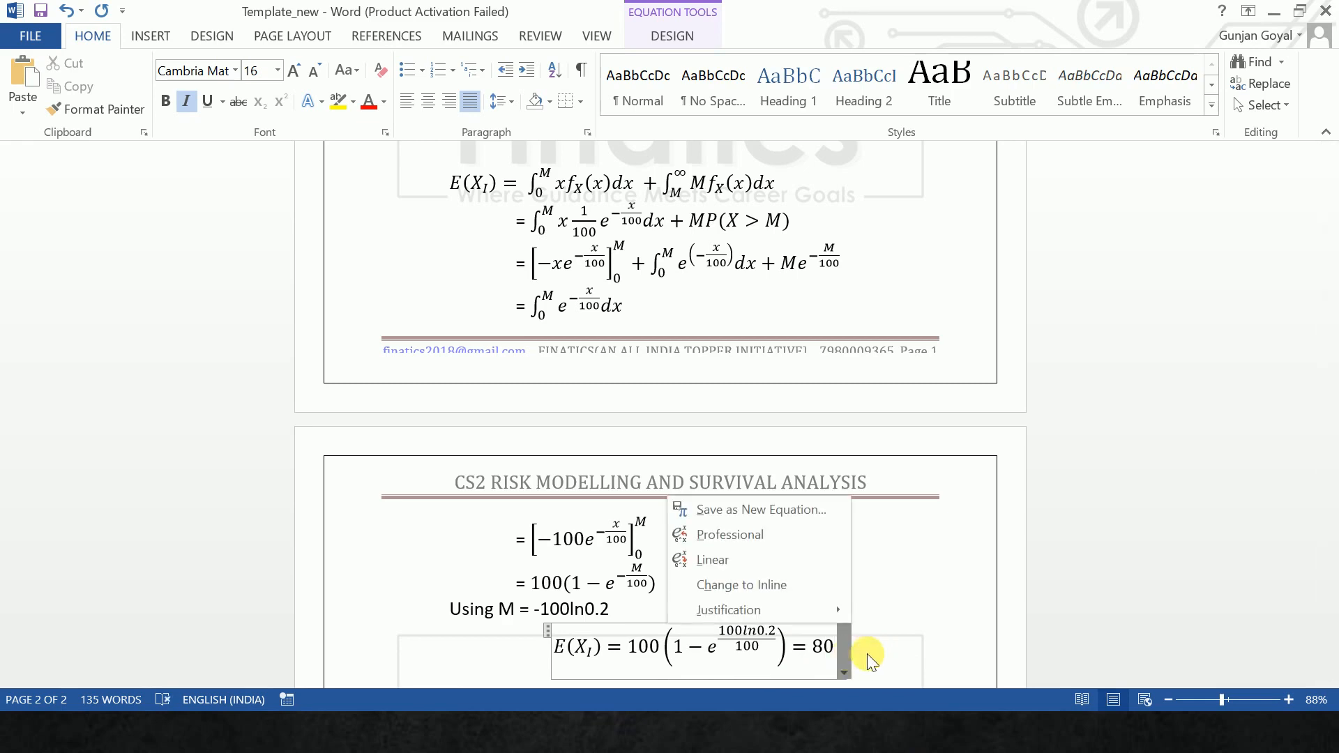
left_click(878, 662)
key("Return")
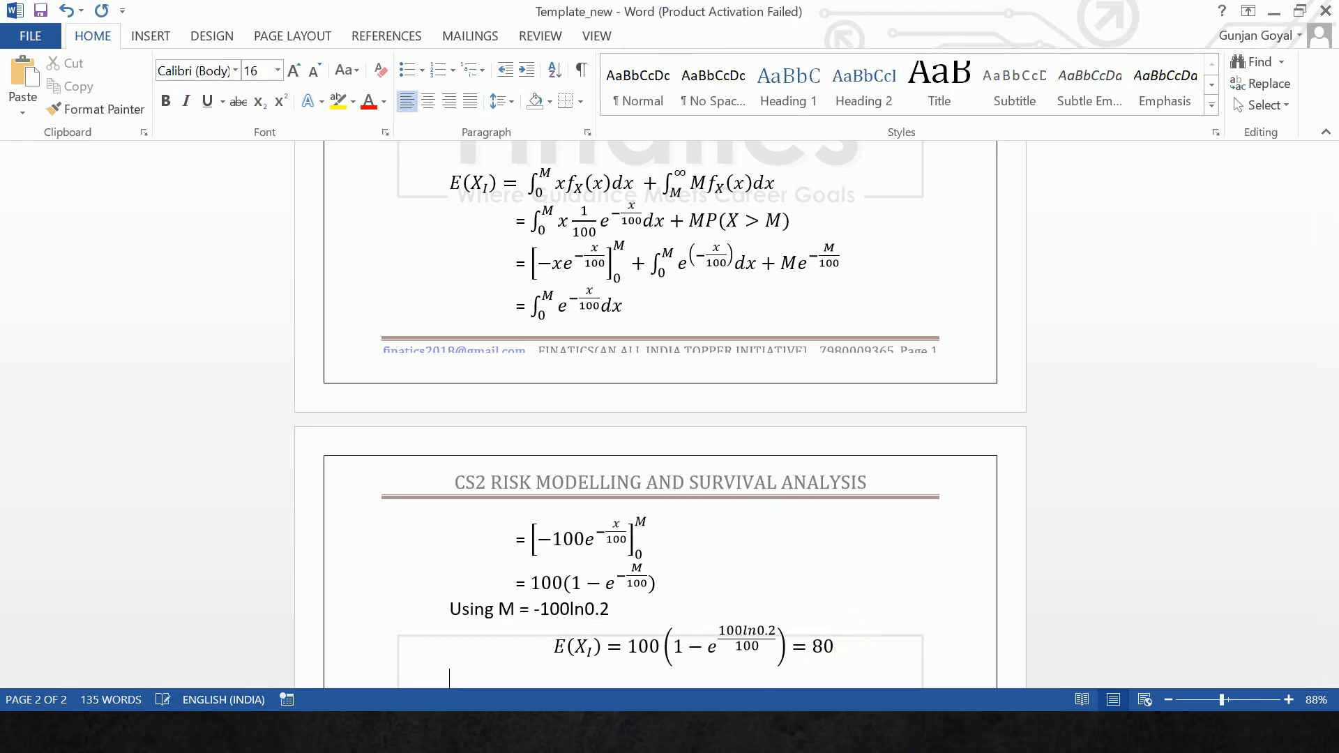
- Write the plain text line "Hence" below the E(X_I) equation and start a new line
type("Hence")
key("Return")
type("E")
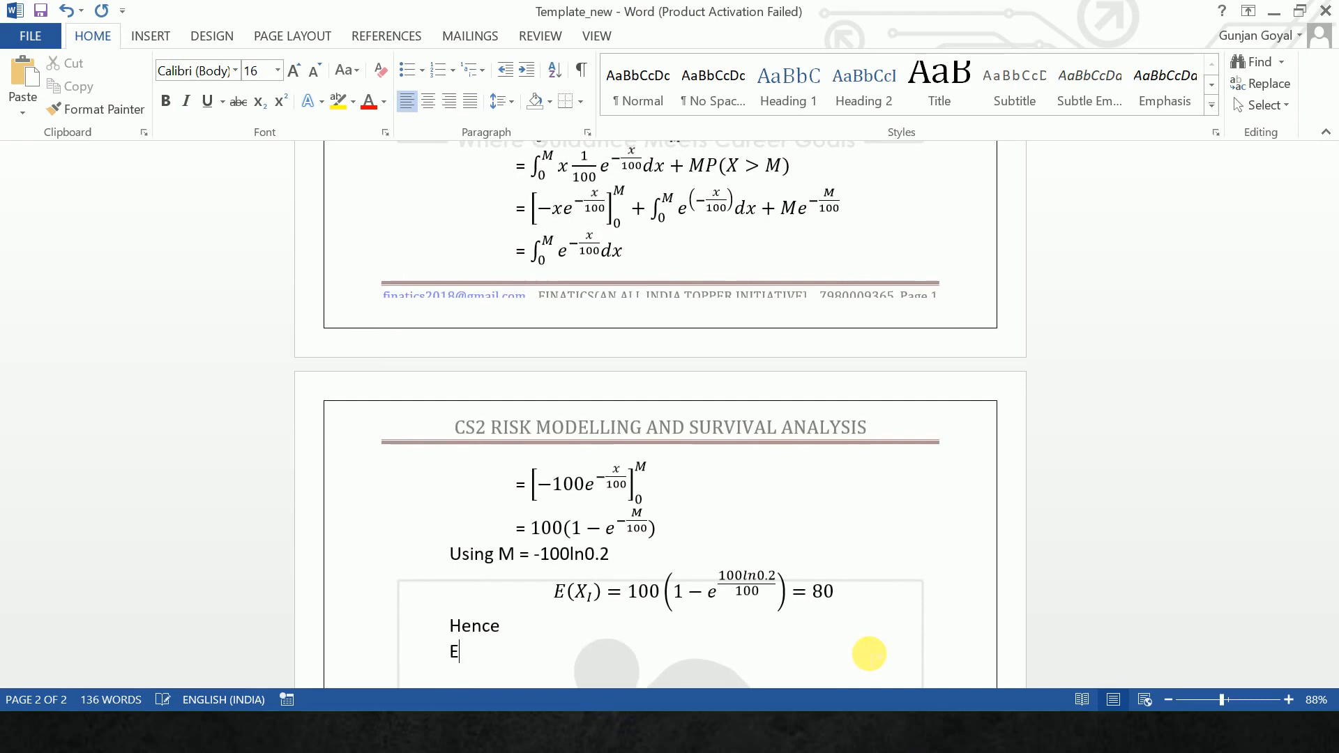
key("BackSpace")
key("super")
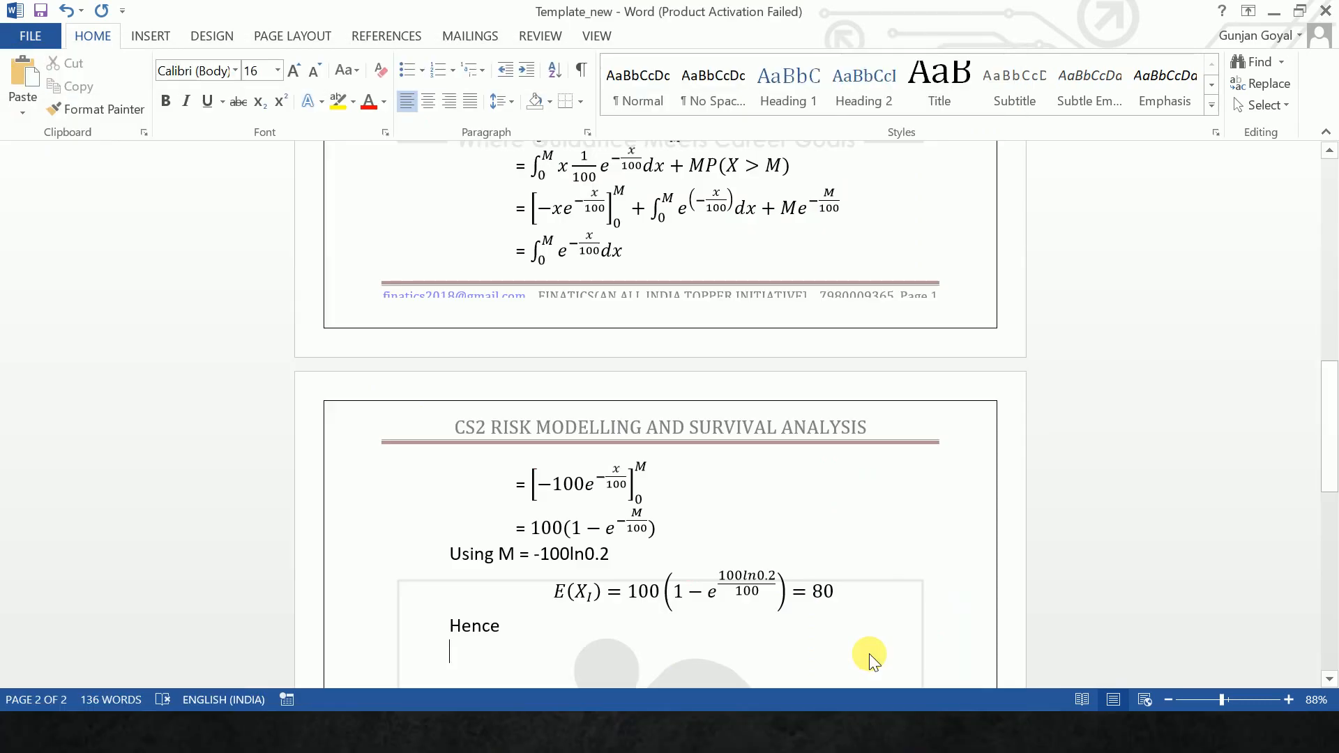
- Insert an equation below "Hence" reading E(X_R) = E(X) - E(X_I)
key("alt+equal")
type("E")
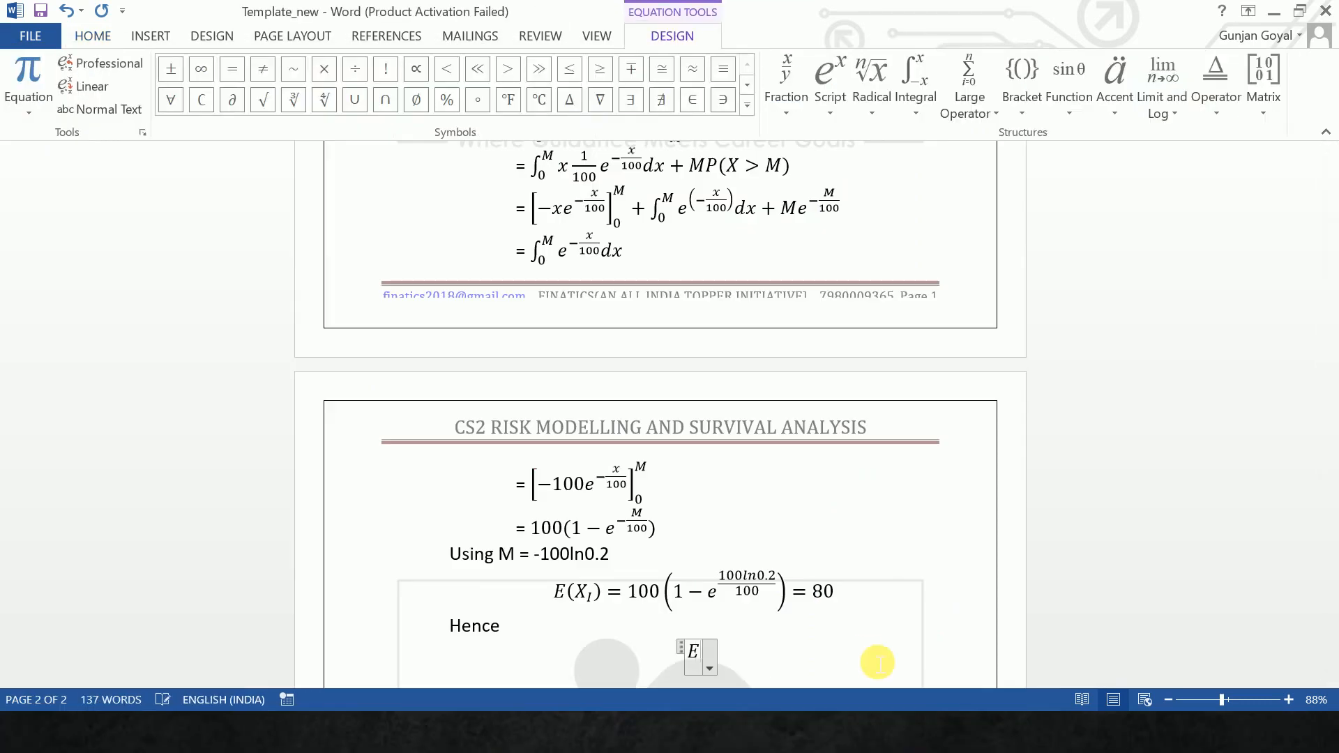
type("(X_R")
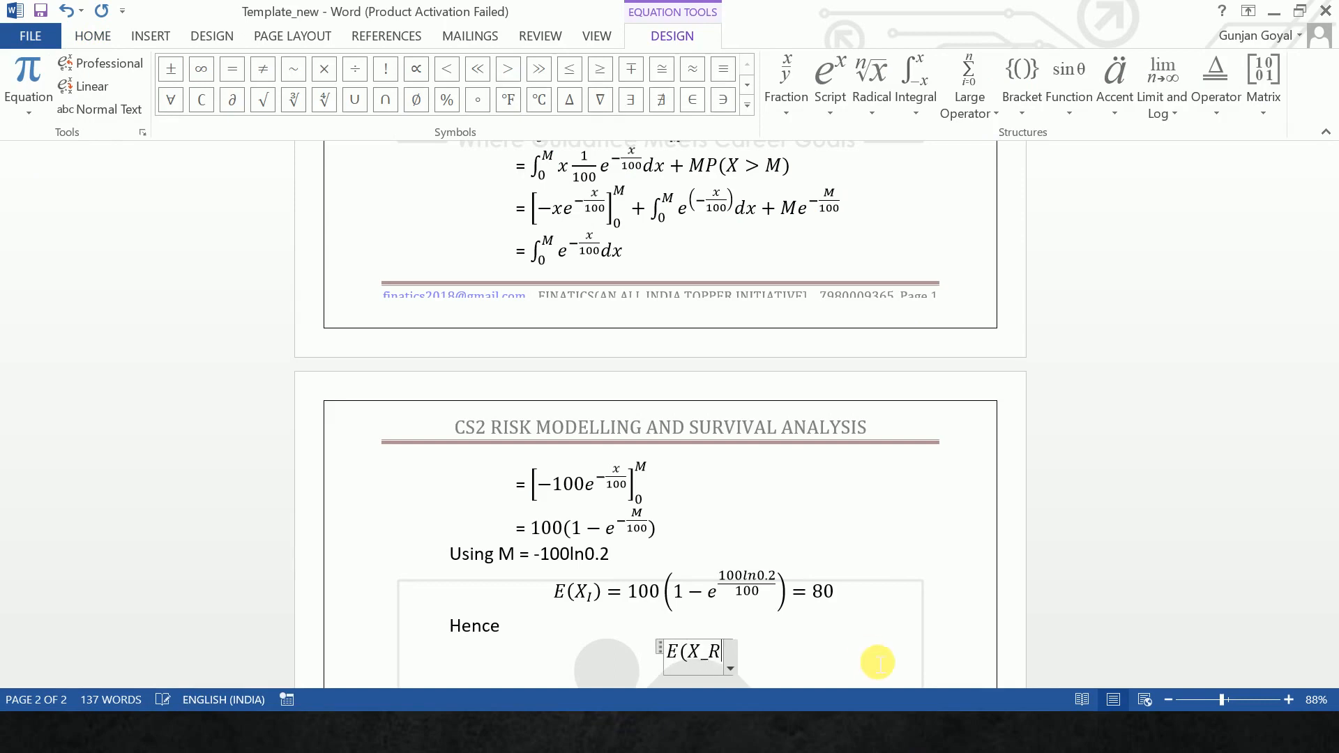
type(")")
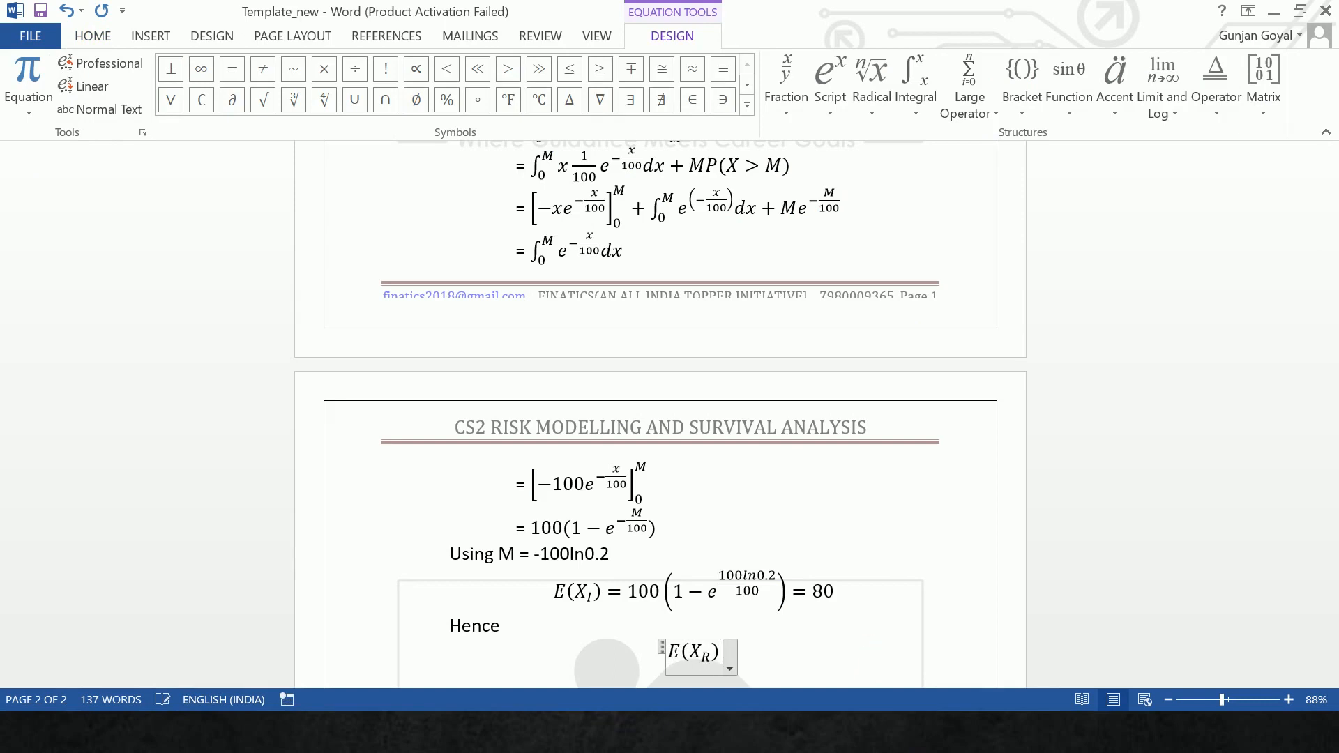
type("=E(X")
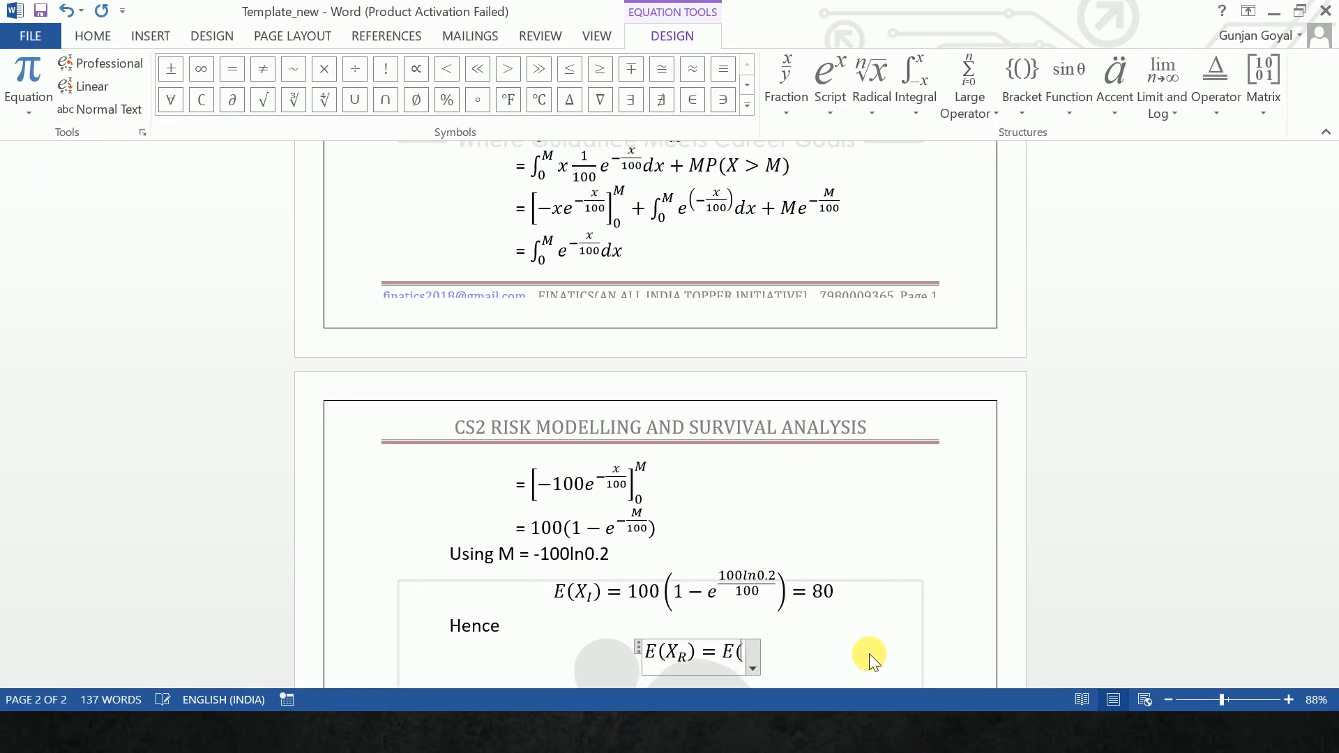
type(")-E")
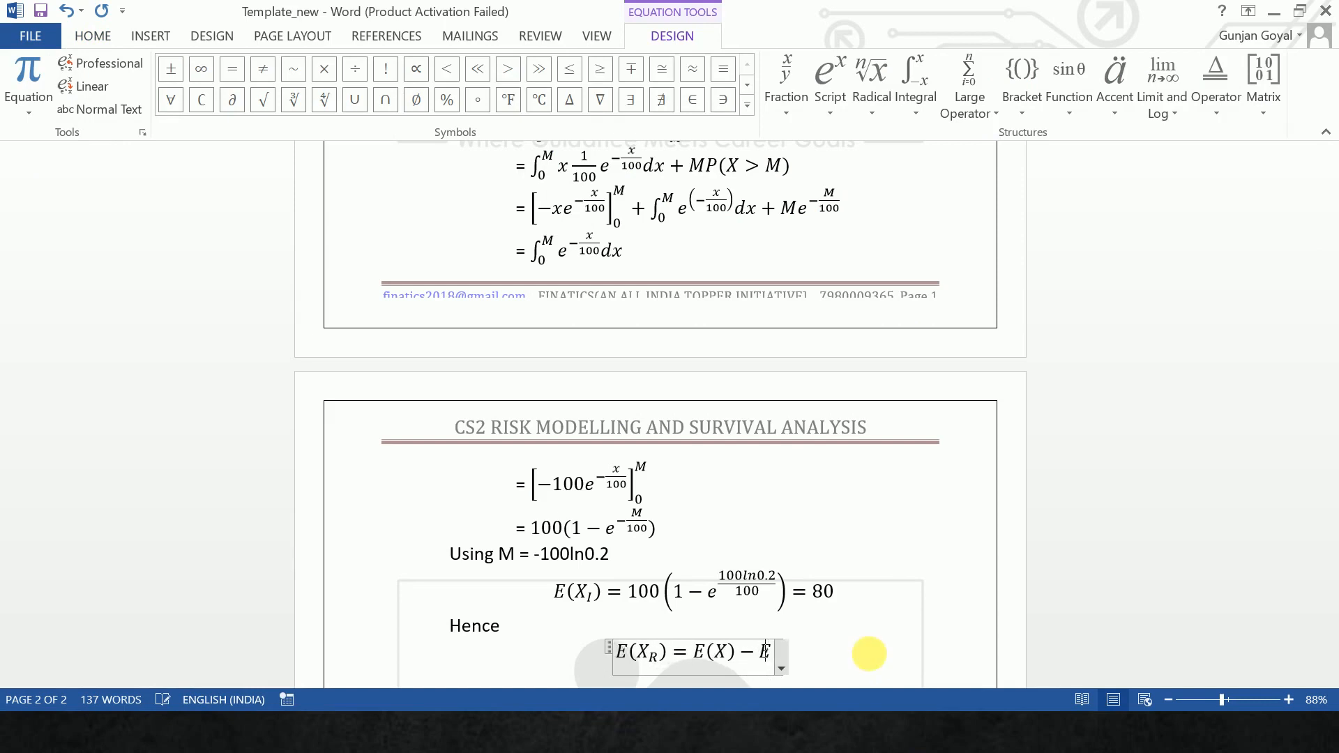
type("(X_I")
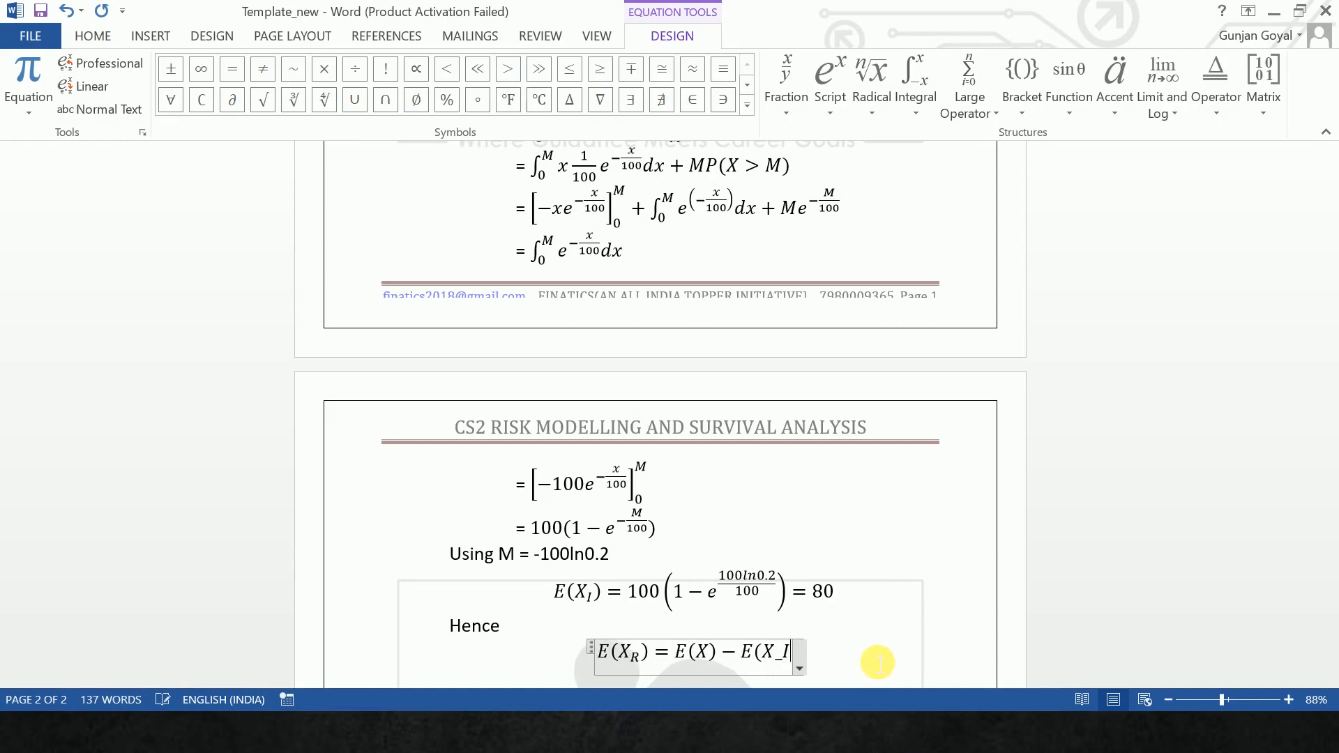
type(")=1")
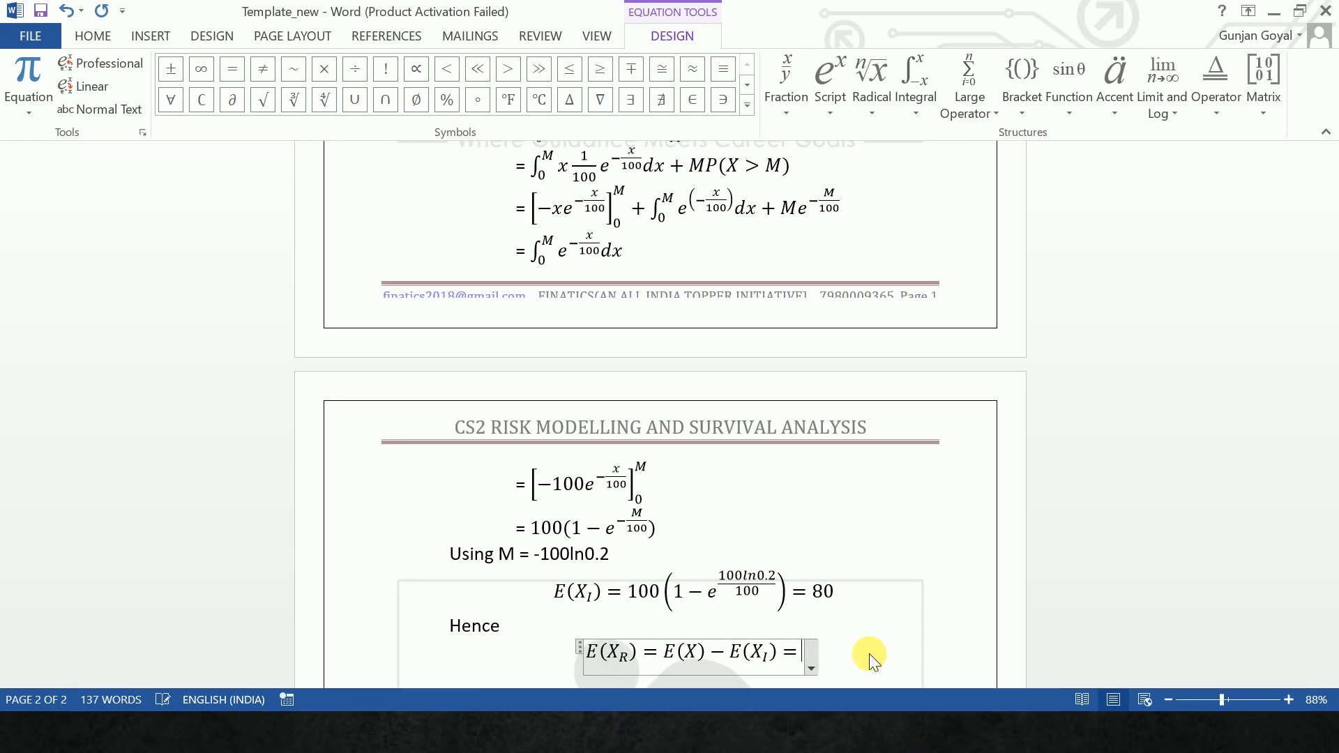
type("00-8")
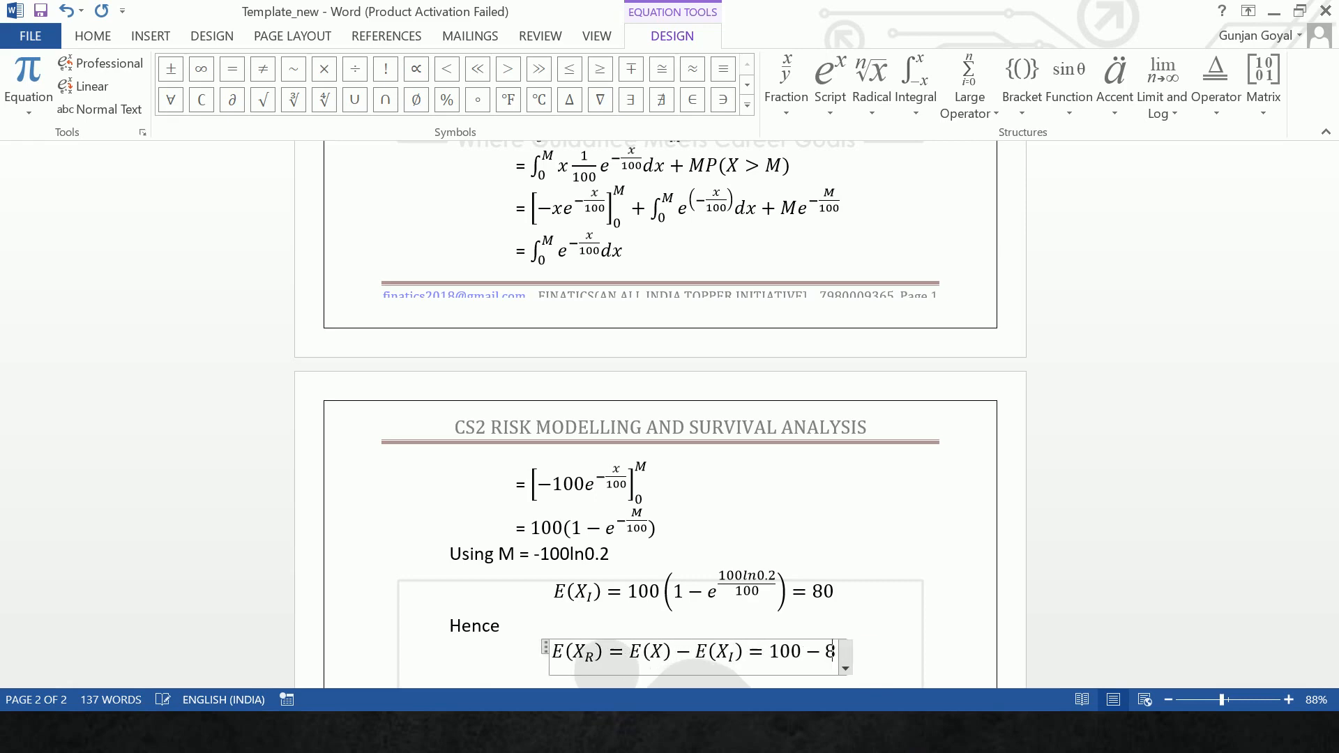
type("0=2")
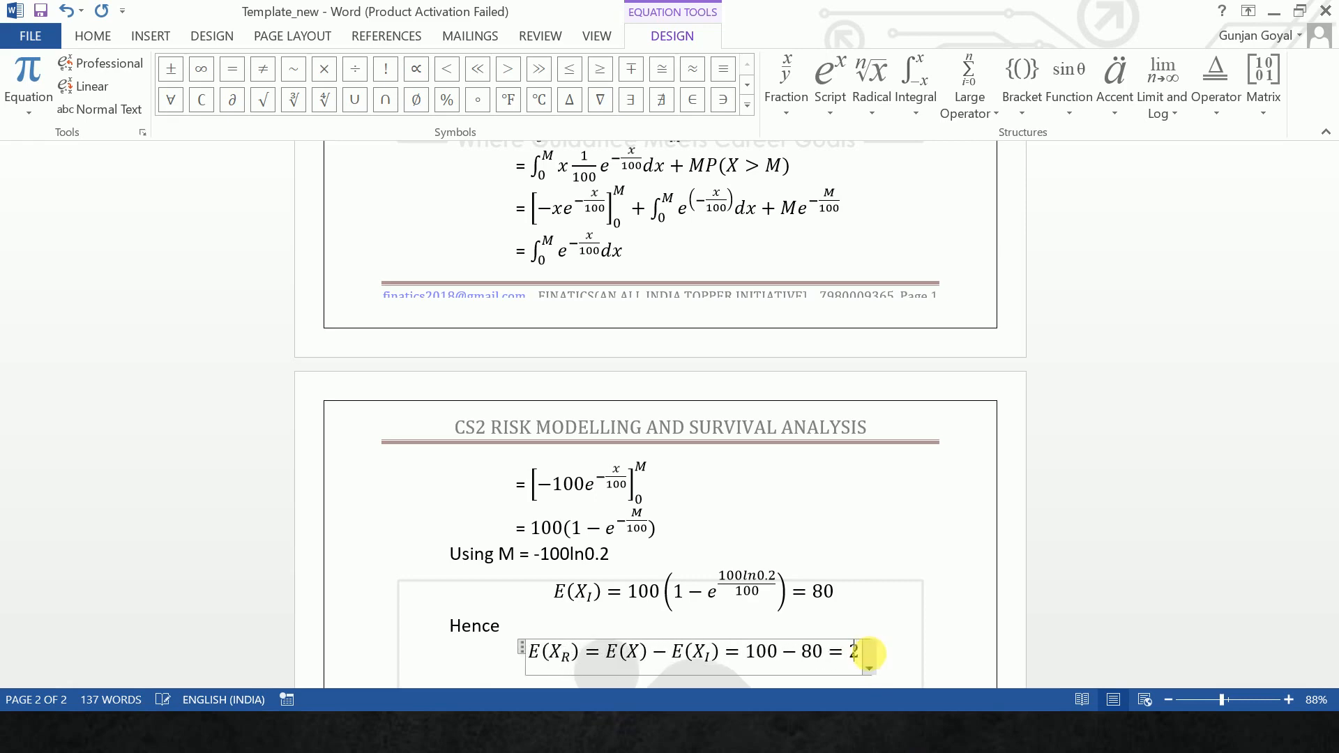
type("0")
- Complete the E(X_R) equation with = 100 - 80 = 20 and leave the equation
left_click(900, 670)
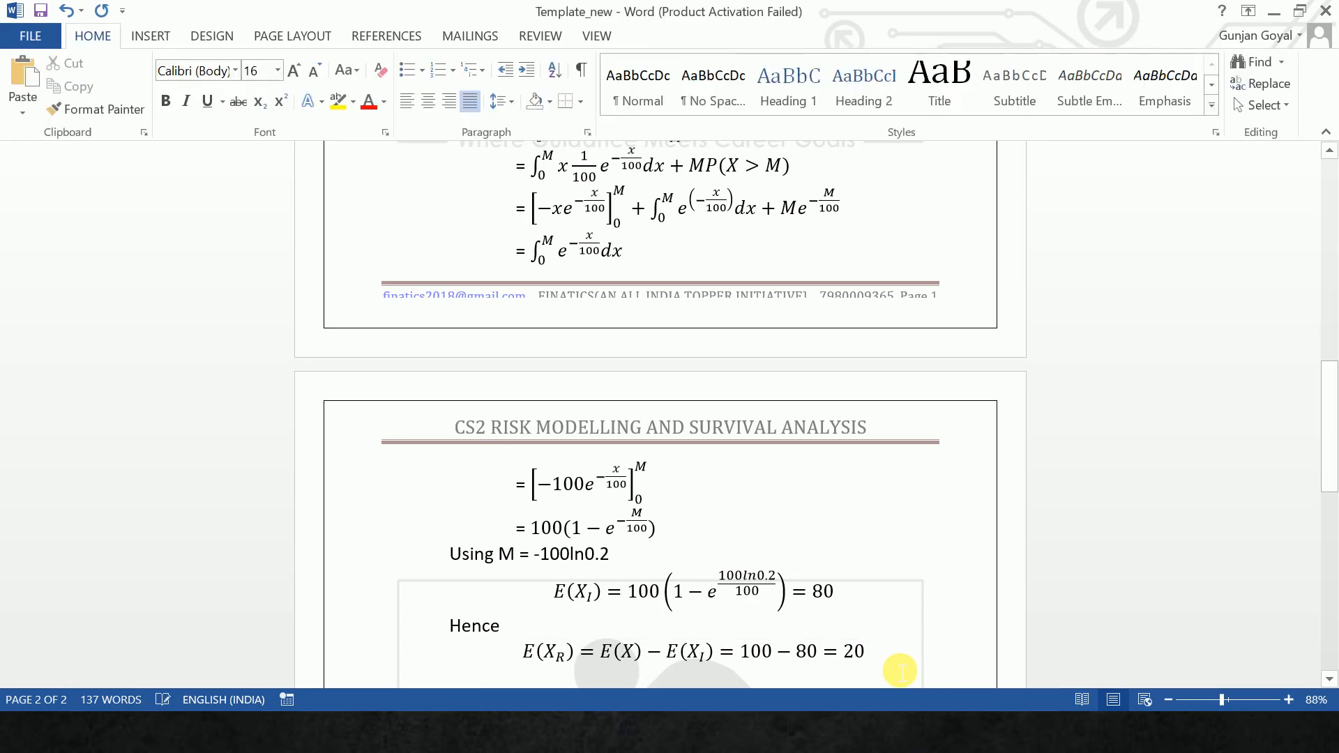